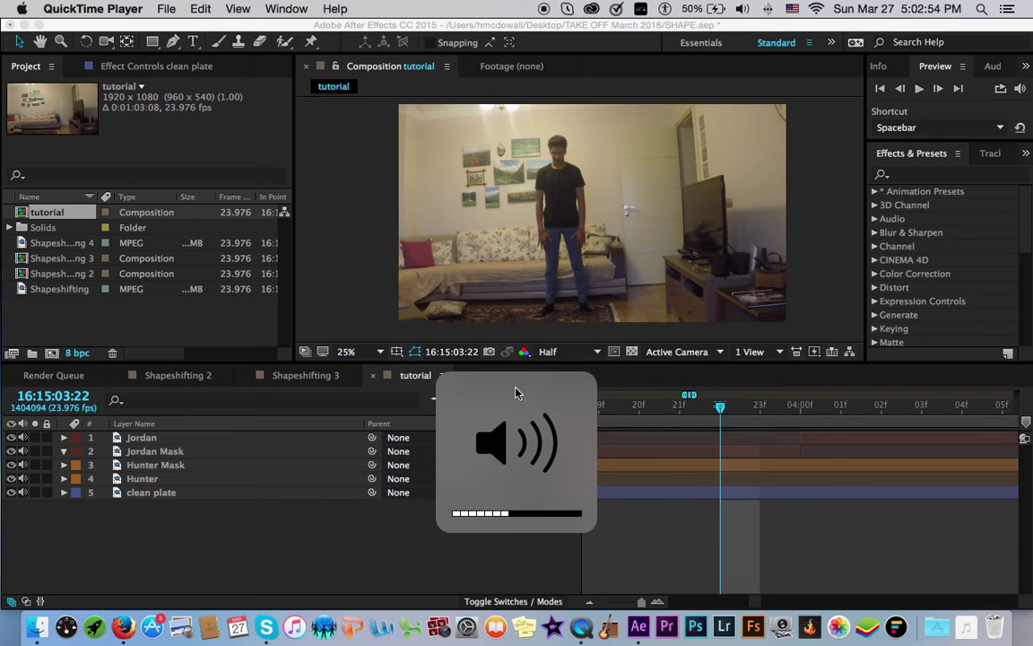
Step: Bring After Effects forward and check the layer selection across the Jordan, clean plate and Hunter layers
left_click(436, 572)
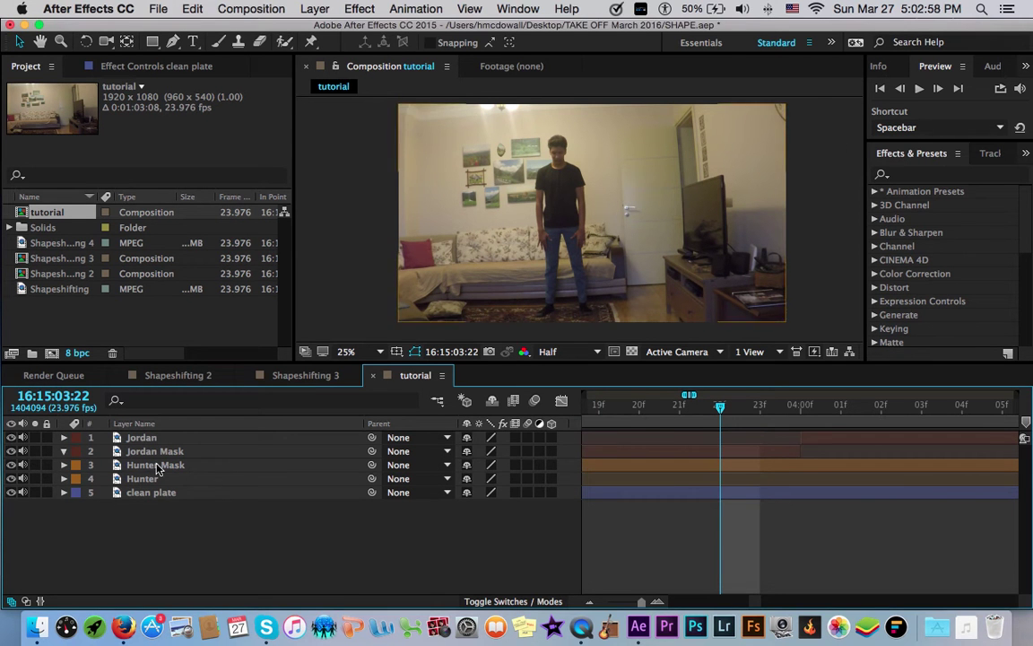
left_click(137, 438)
left_click(126, 492)
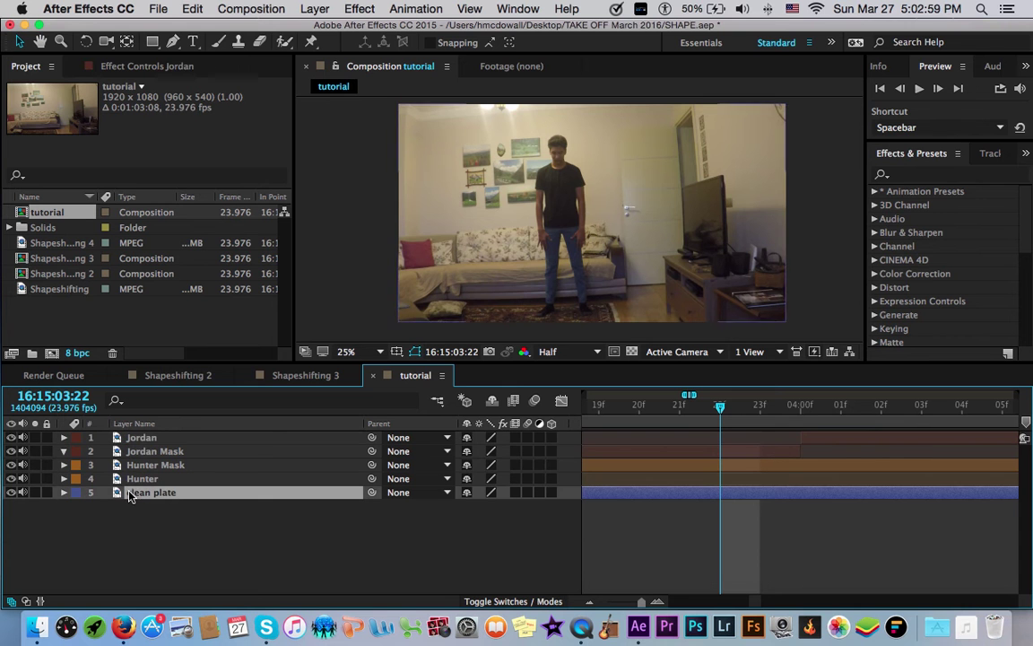
left_click(164, 438)
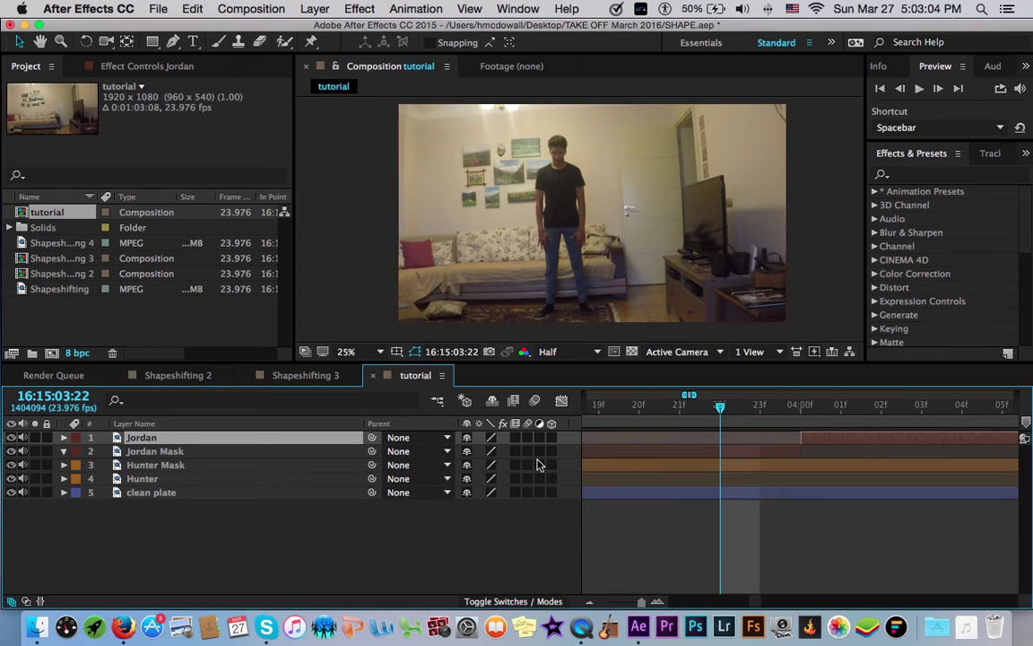
left_click_drag(629, 606, 606, 603)
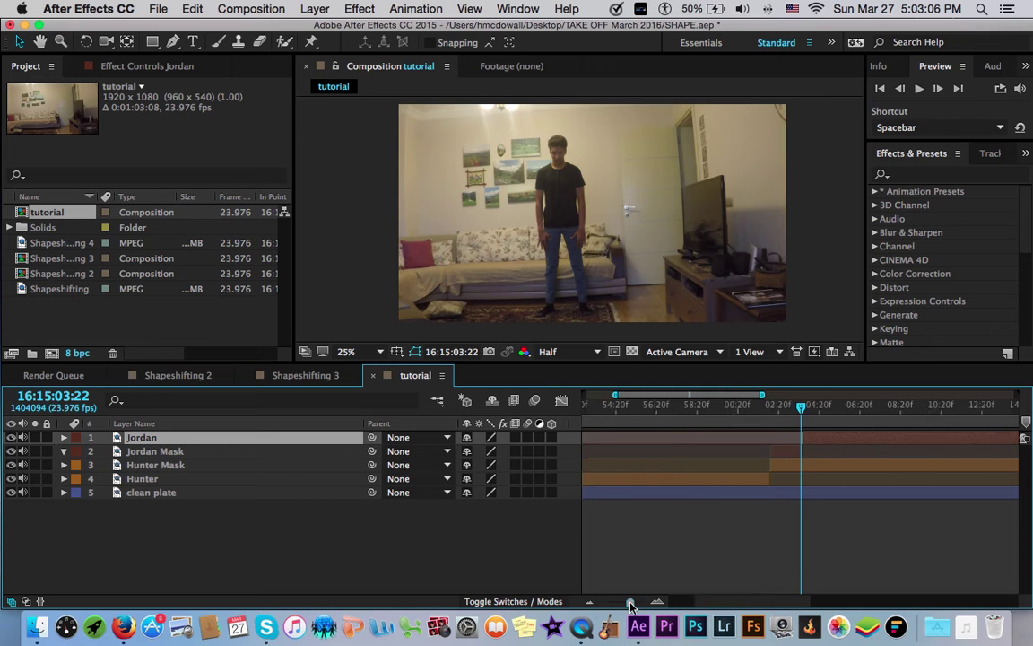
left_click(168, 496)
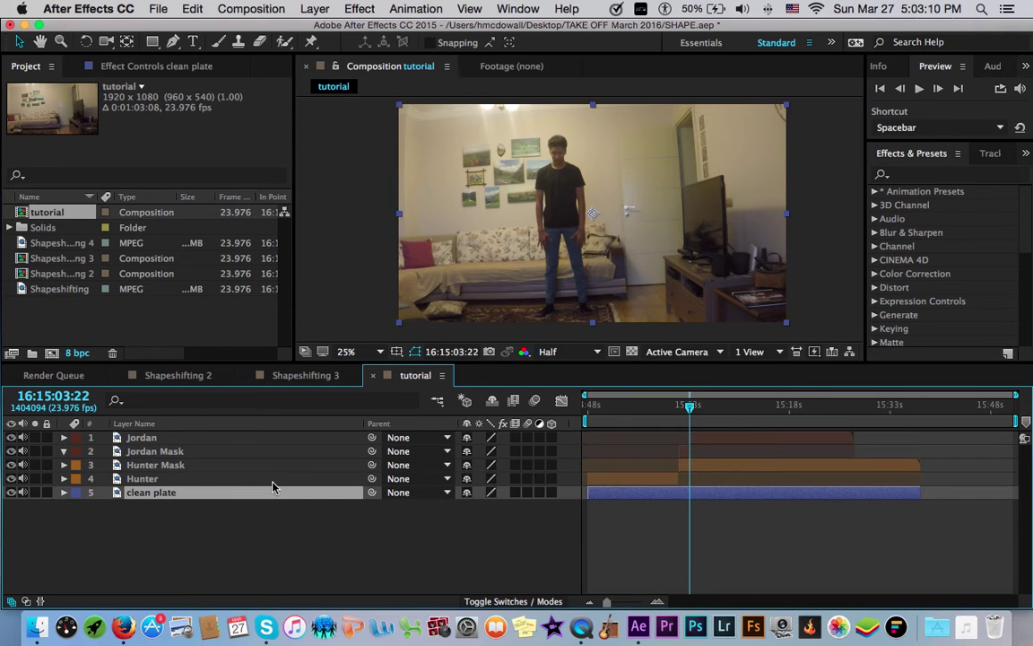
left_click(224, 440, "shift")
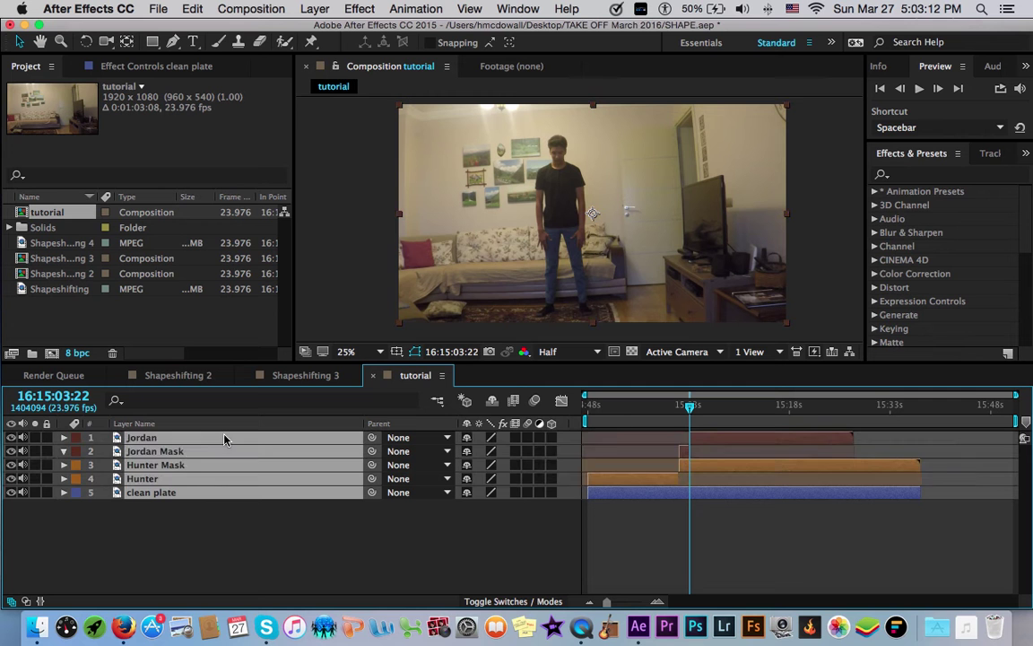
left_click(225, 522)
left_click(209, 482)
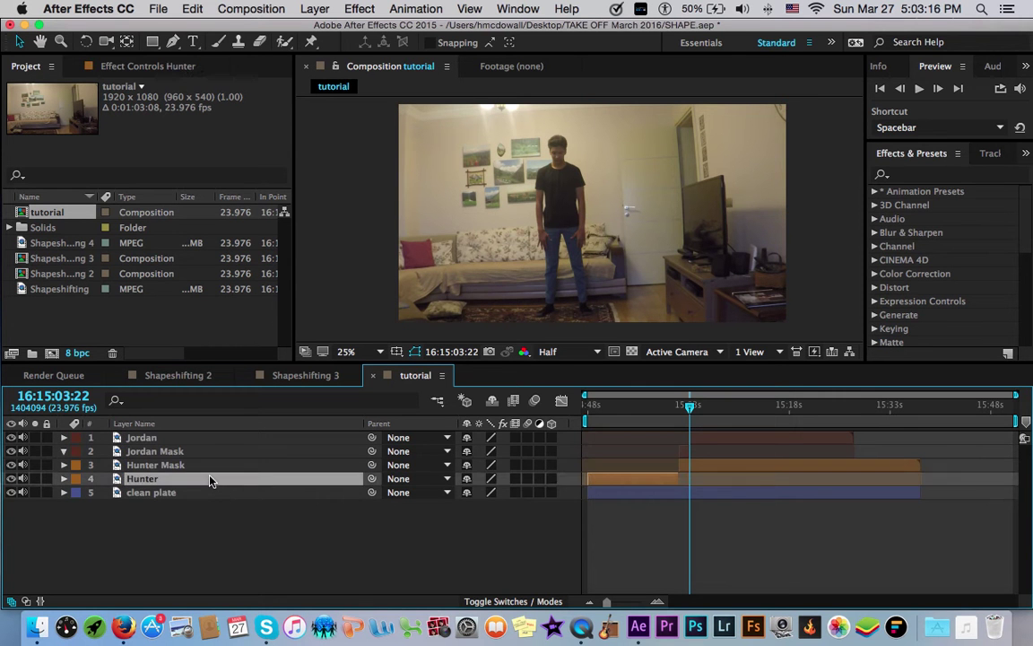
left_click(284, 512)
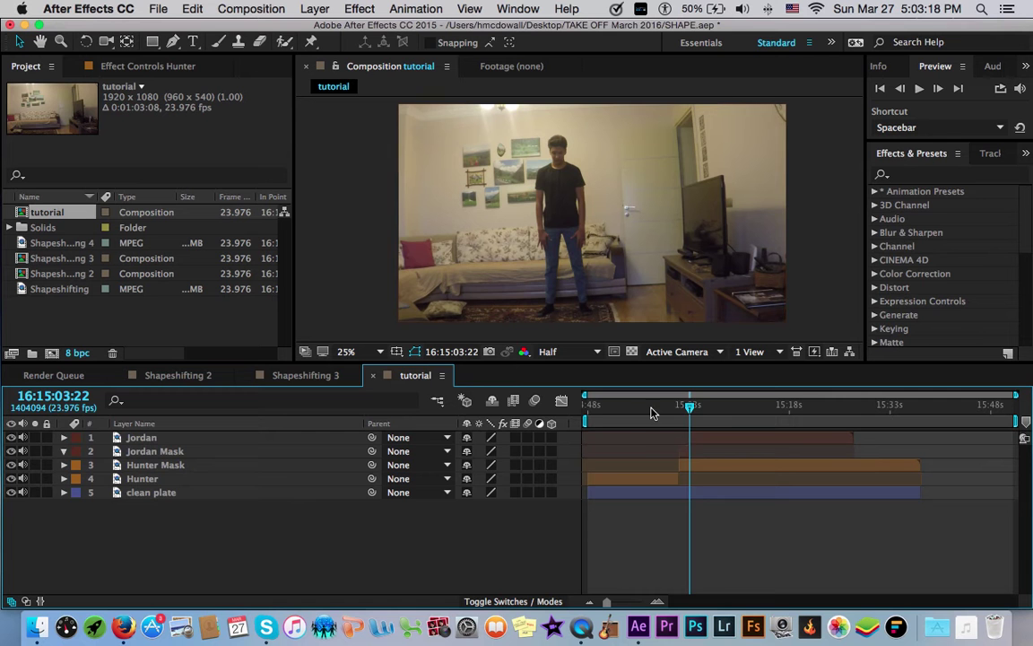
Step: Return the current time to 16:15:03:22, check the Jordan Mask layer's mask, and select Jordan Mask
left_click_drag(688, 405, 594, 408)
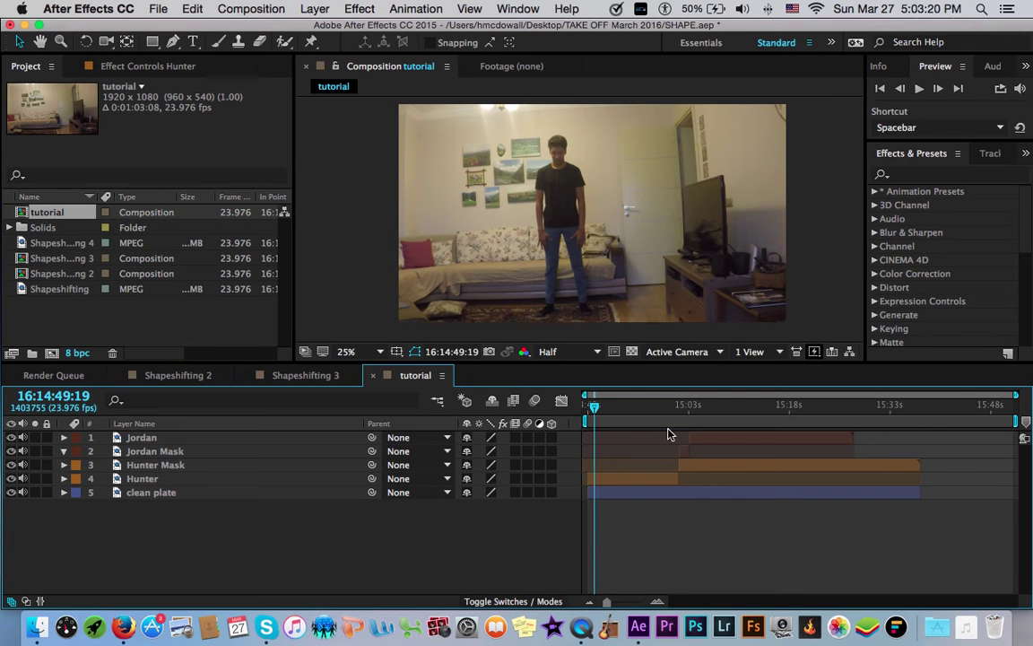
key("m")
key("k")
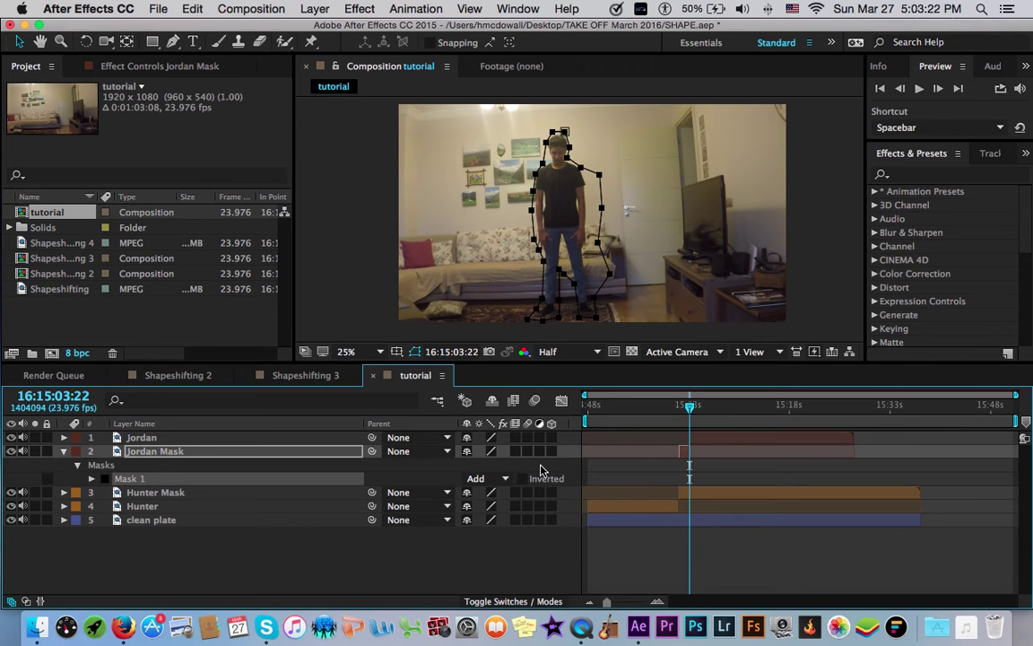
key("m")
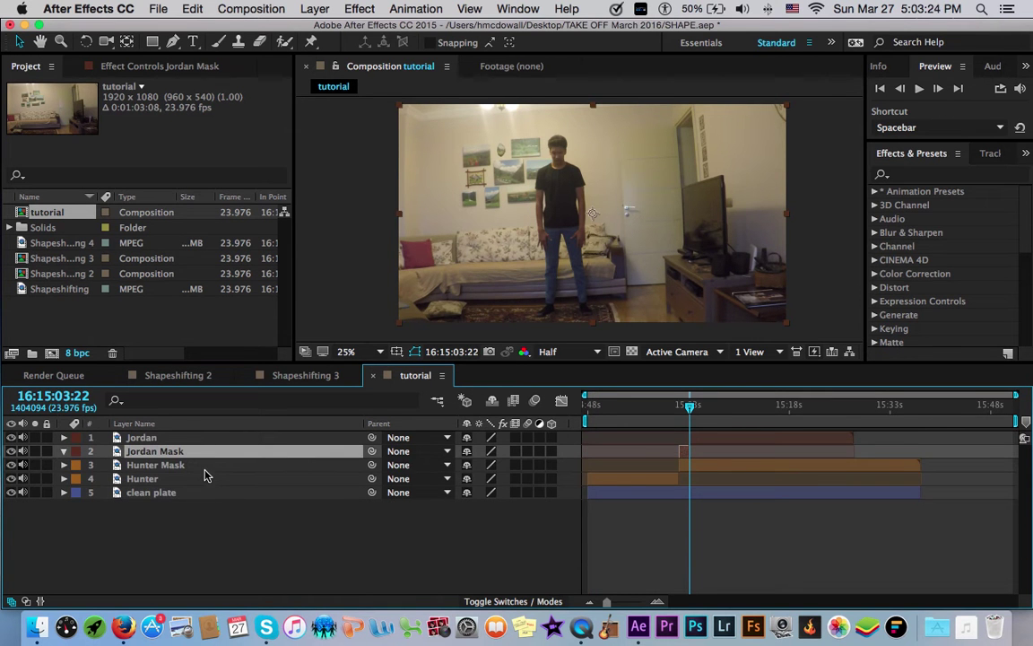
left_click(204, 468)
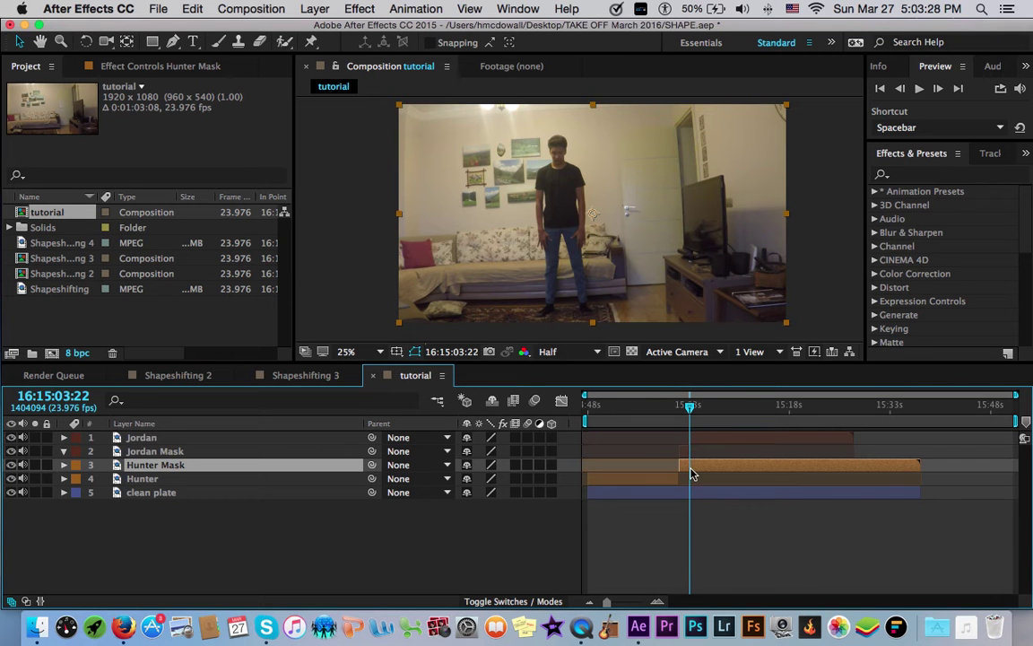
left_click(286, 452)
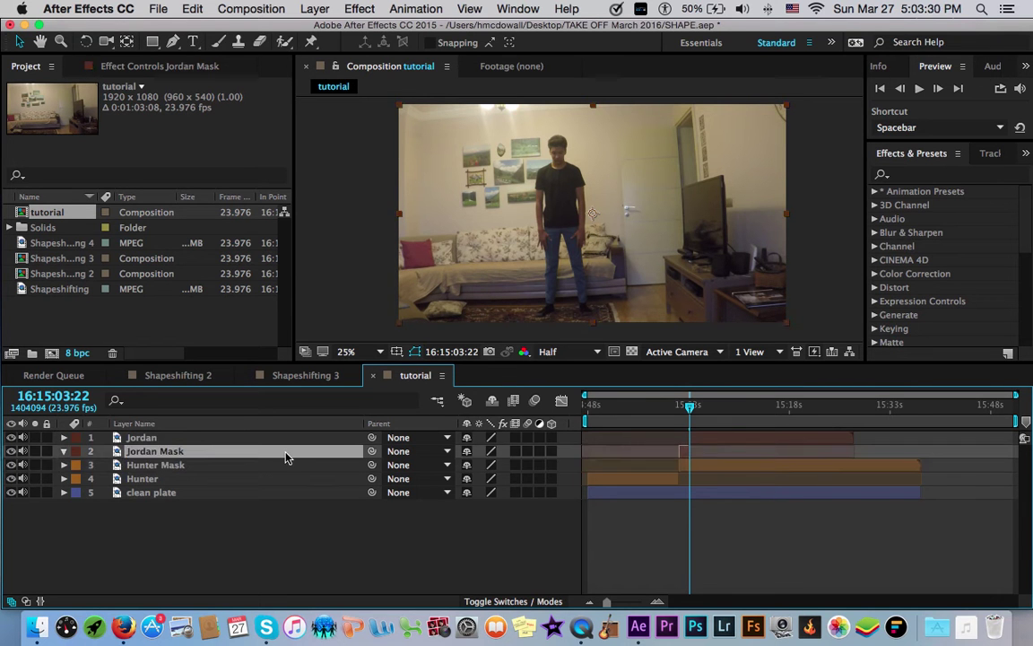
left_click(164, 438)
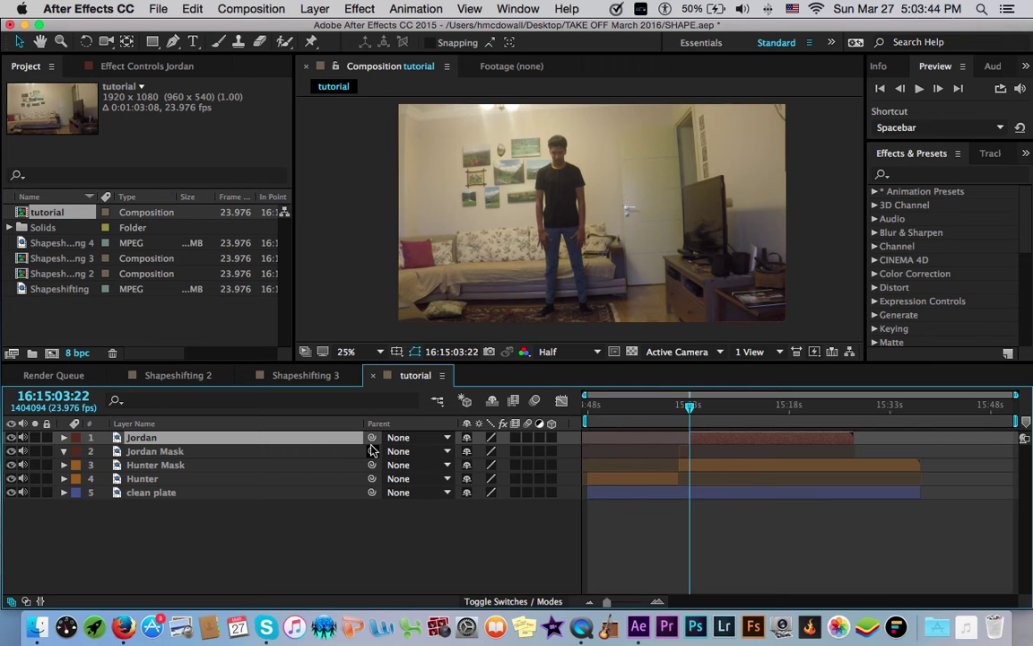
left_click(327, 453)
left_click_drag(607, 602, 641, 602)
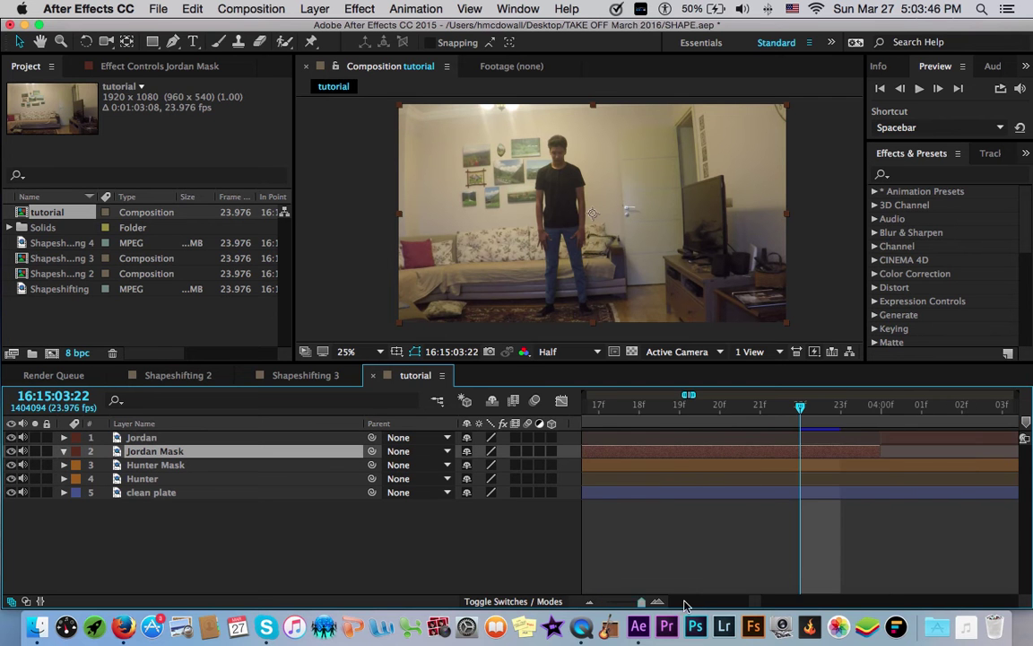
scroll(698, 521, "left", 5)
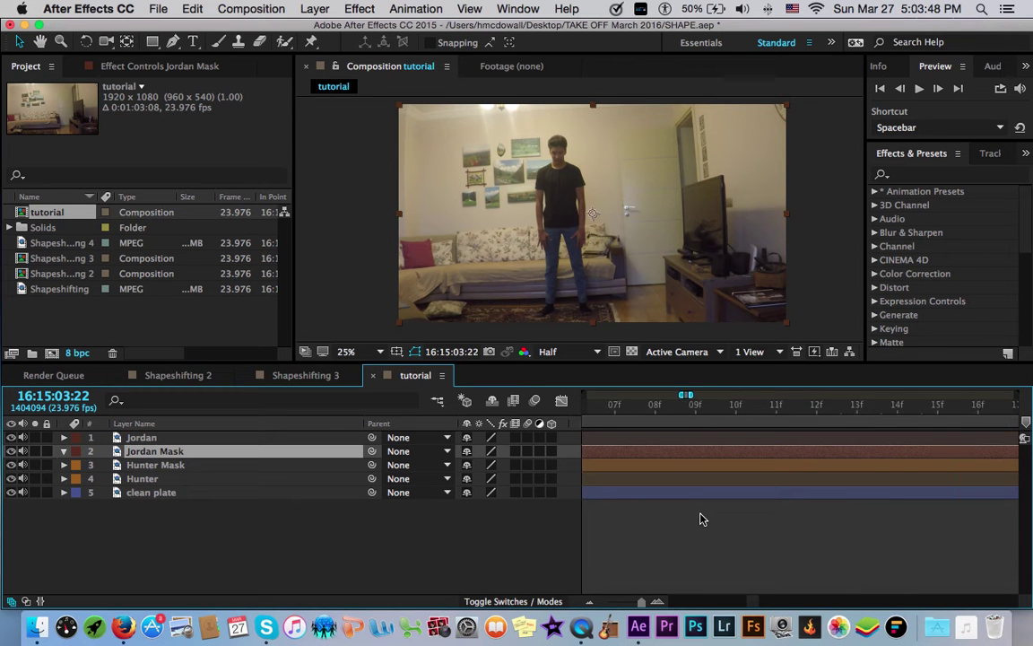
left_click_drag(640, 601, 636, 602)
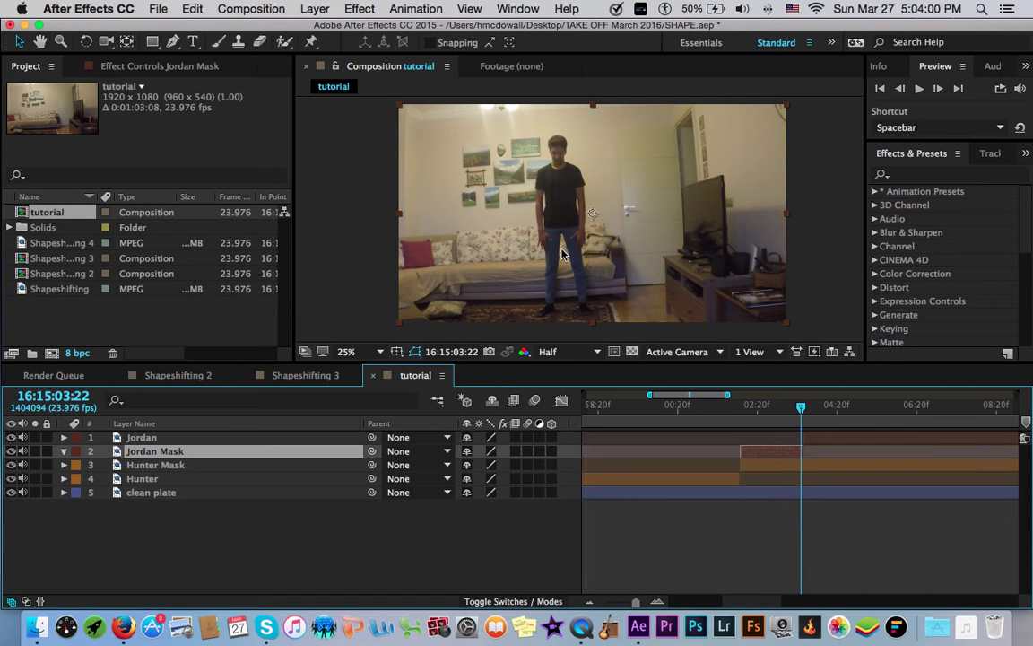
Step: With the Pen tool, place the first mask points at the man's legs and make Mask 1 black
key("g")
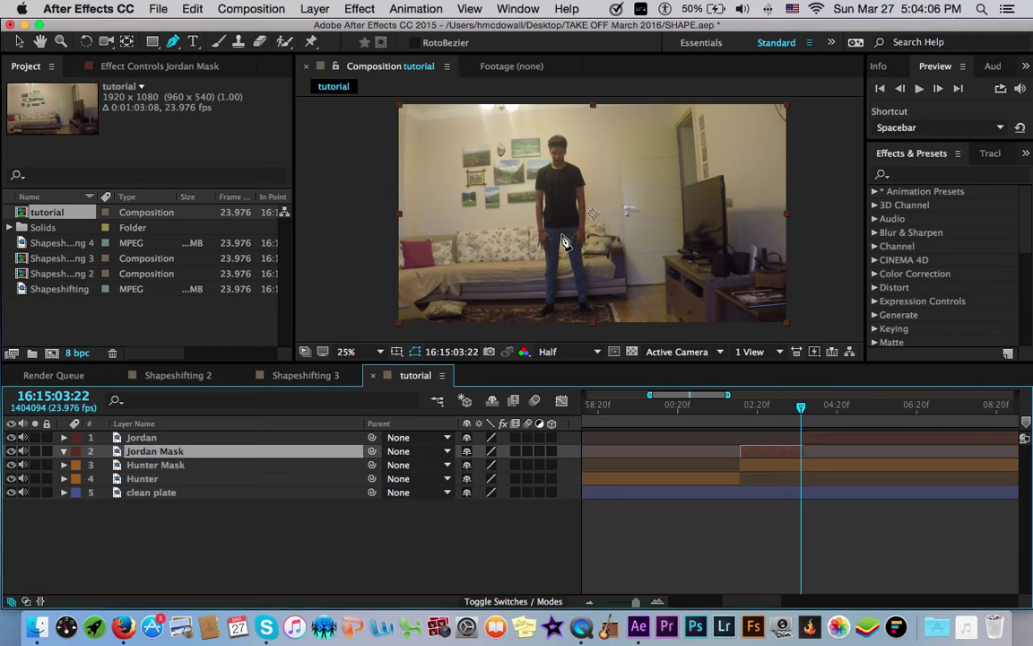
left_click(562, 238)
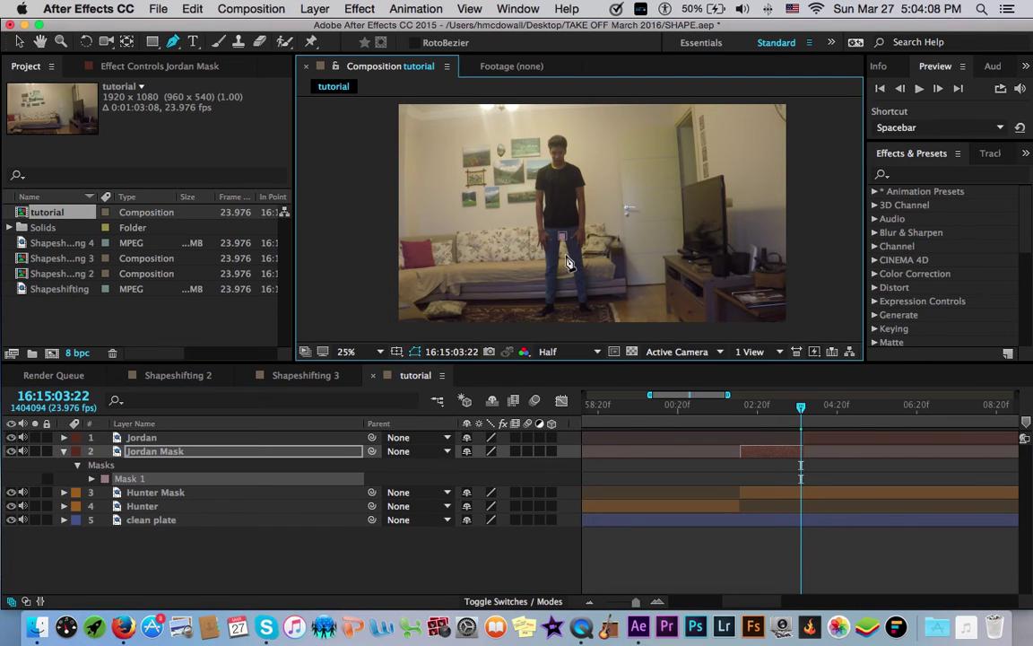
left_click(573, 288)
left_click(108, 483)
left_click(489, 293)
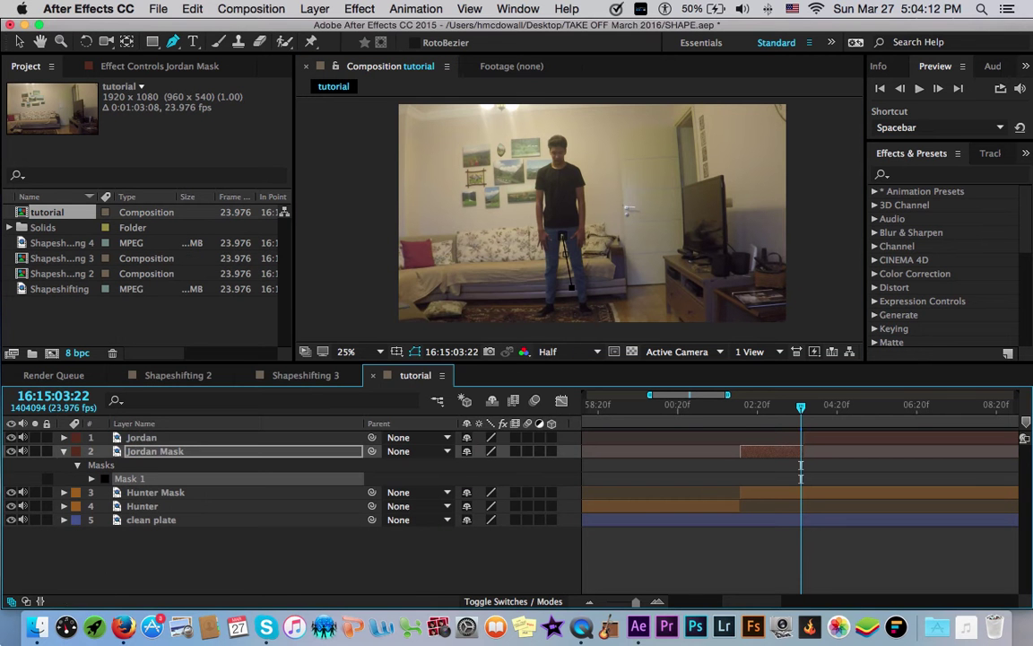
Step: Trace points around the standing man, close the path, and pull a right-side vertex inward
left_click(576, 326)
left_click(601, 325)
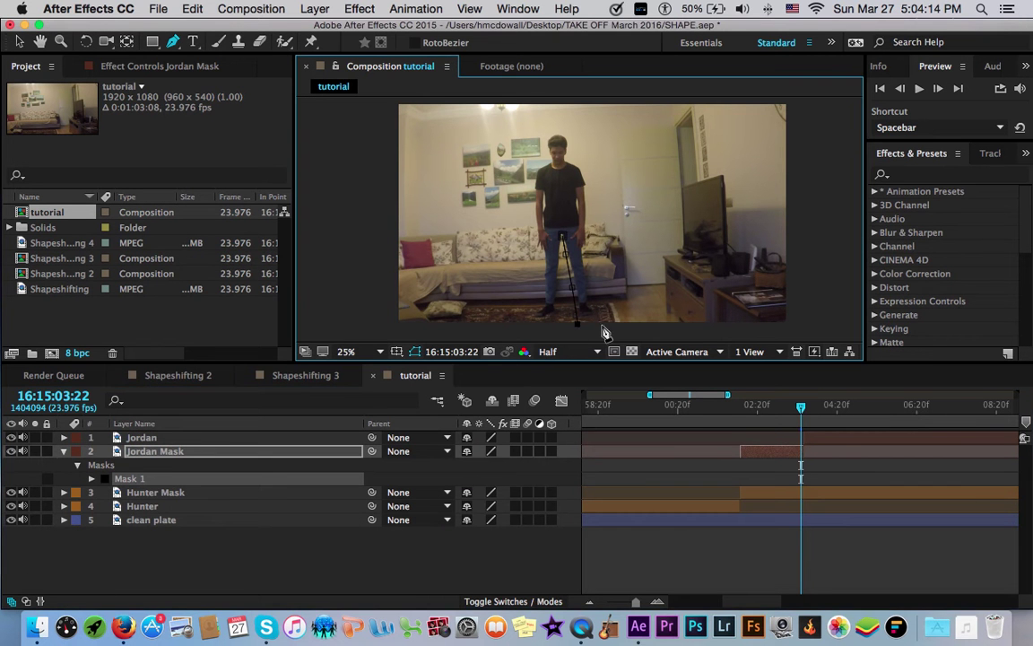
left_click(621, 248)
left_click(639, 109)
left_click(551, 106)
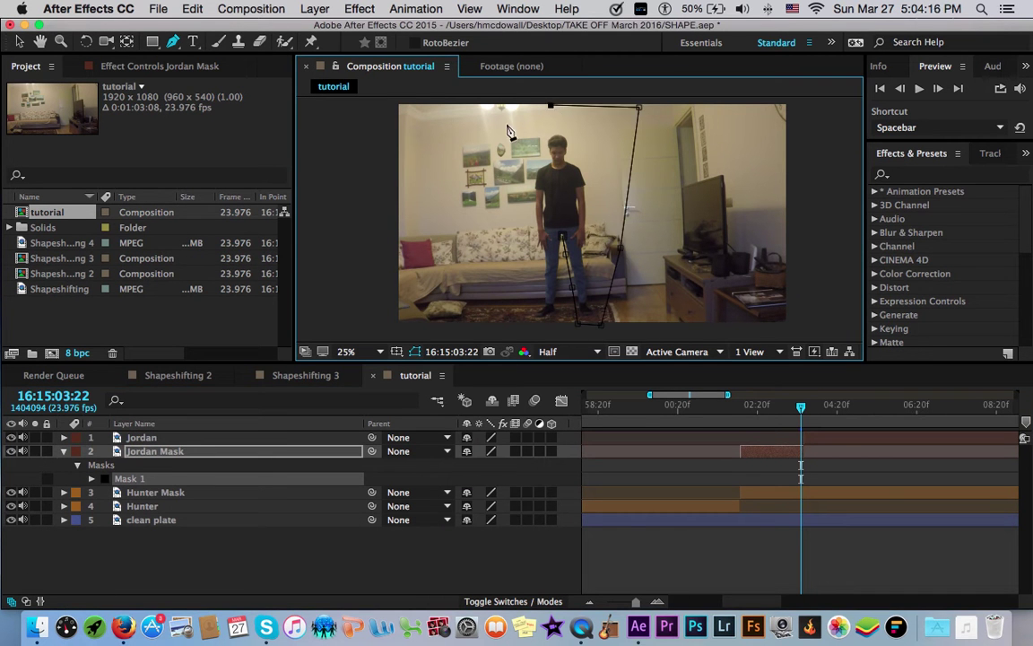
left_click(507, 123)
left_click(498, 196)
left_click(499, 251)
left_click(511, 328)
left_click(576, 325)
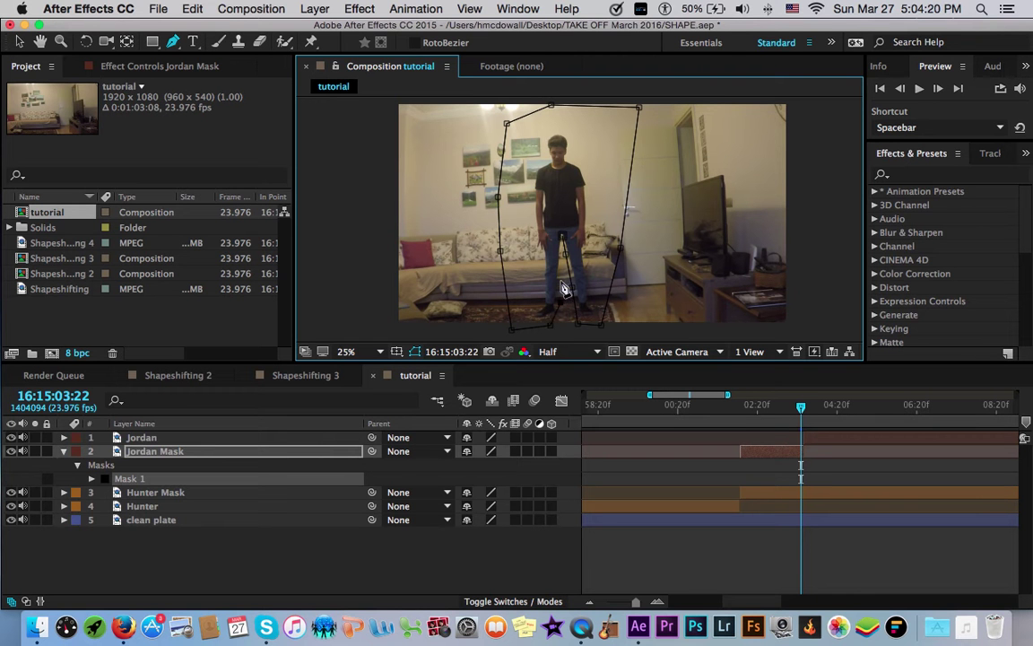
left_click(565, 243)
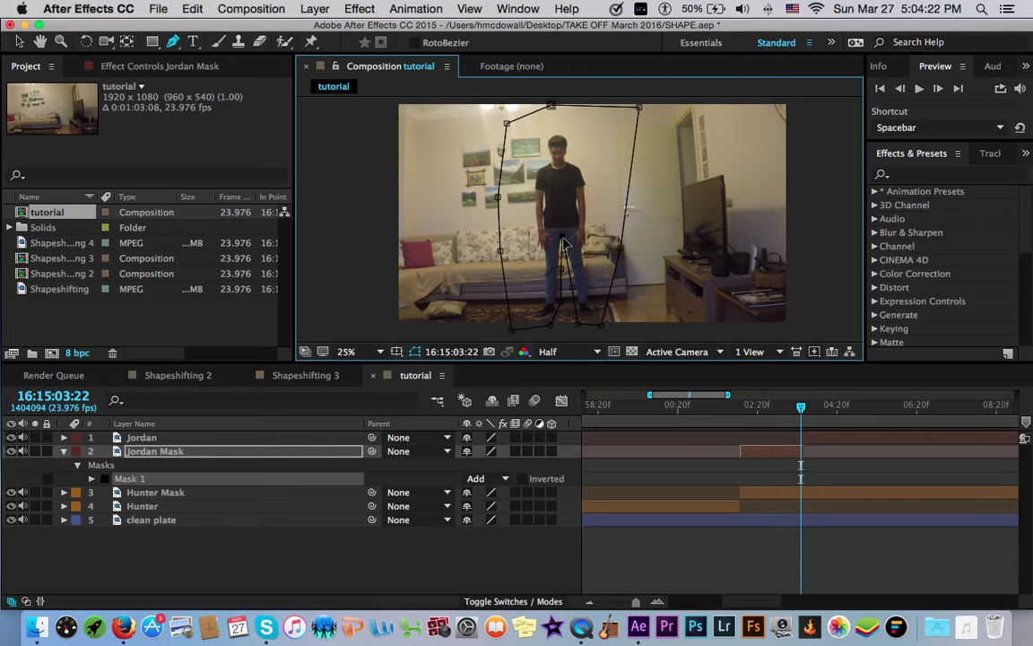
key("v")
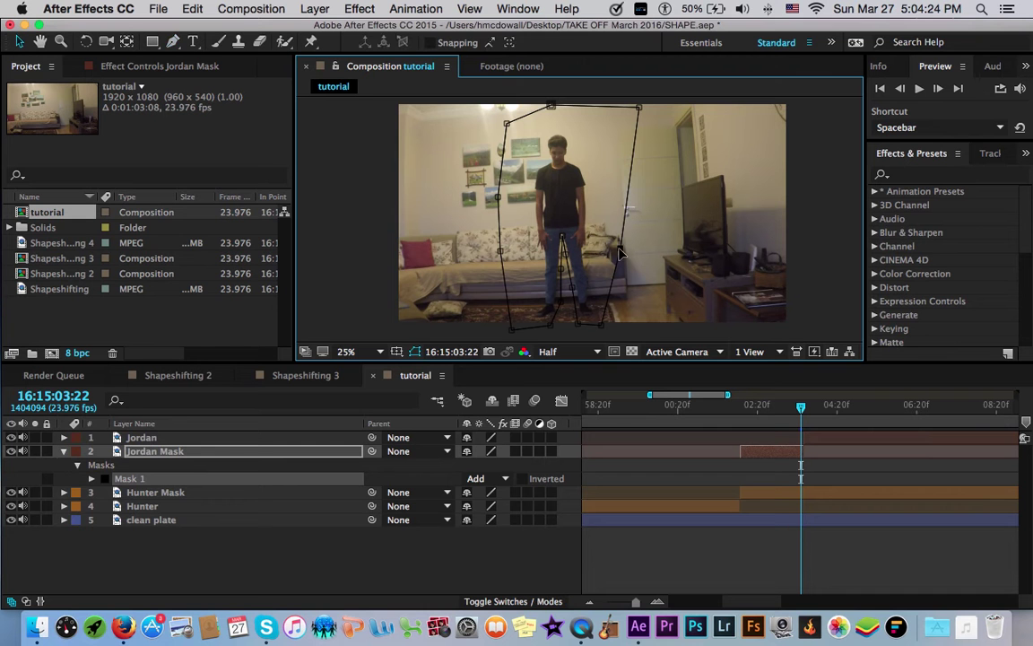
left_click_drag(619, 250, 577, 222)
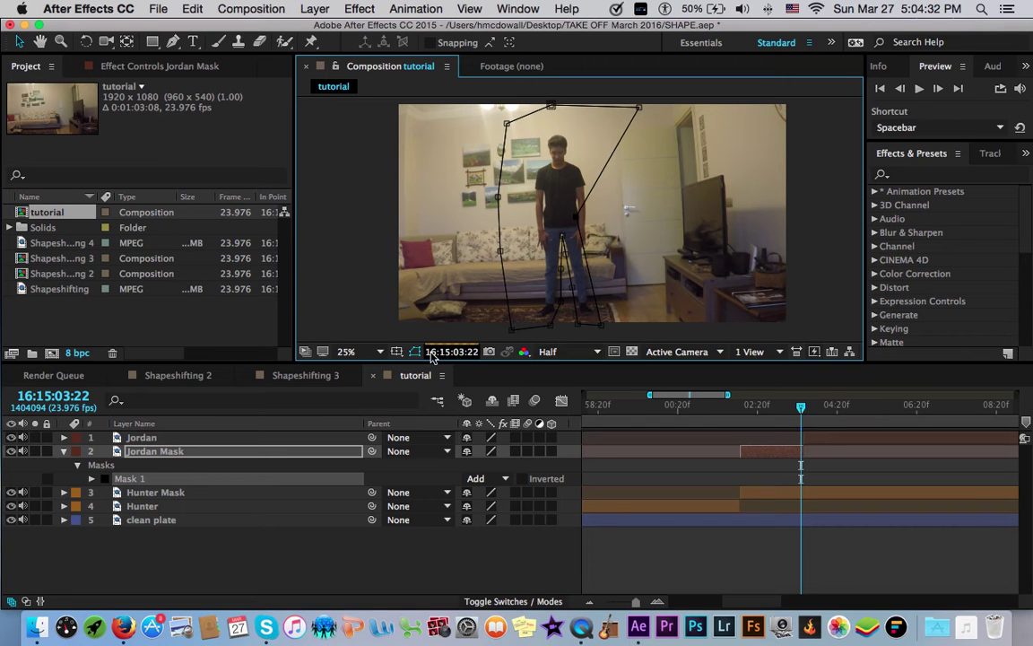
Step: Set a Custom preview resolution skipping 30 pixels horizontally and 1 vertically
left_click(543, 352)
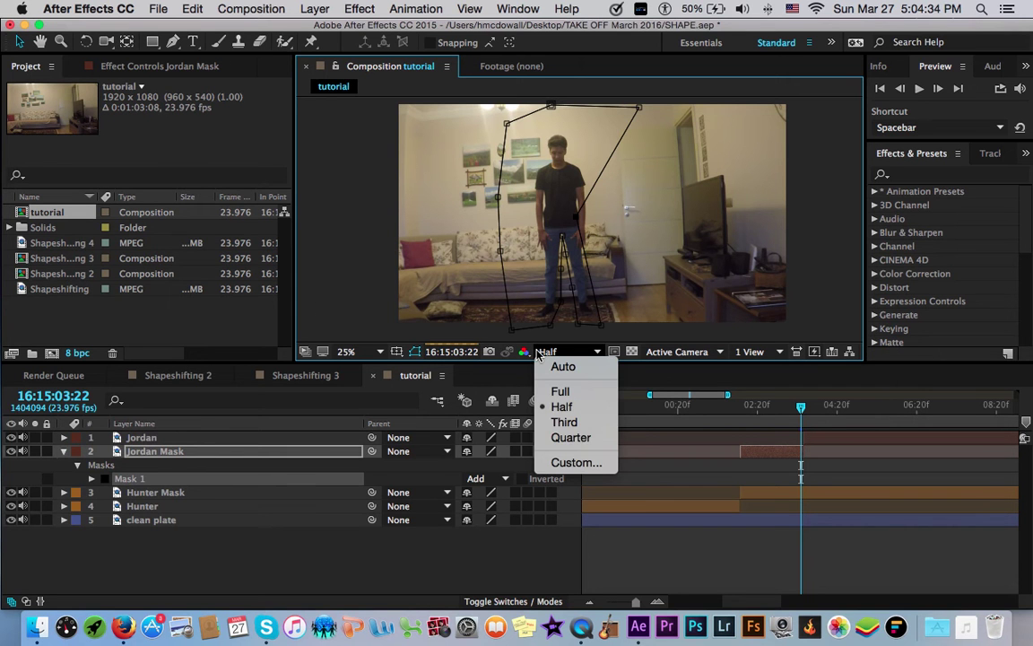
left_click(574, 462)
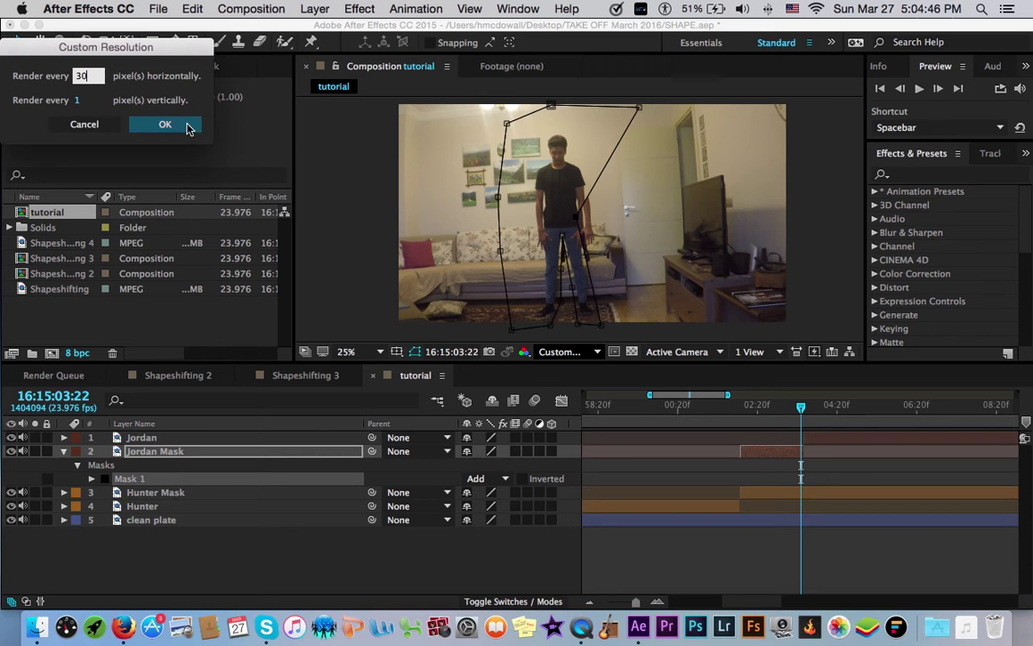
left_click(158, 124)
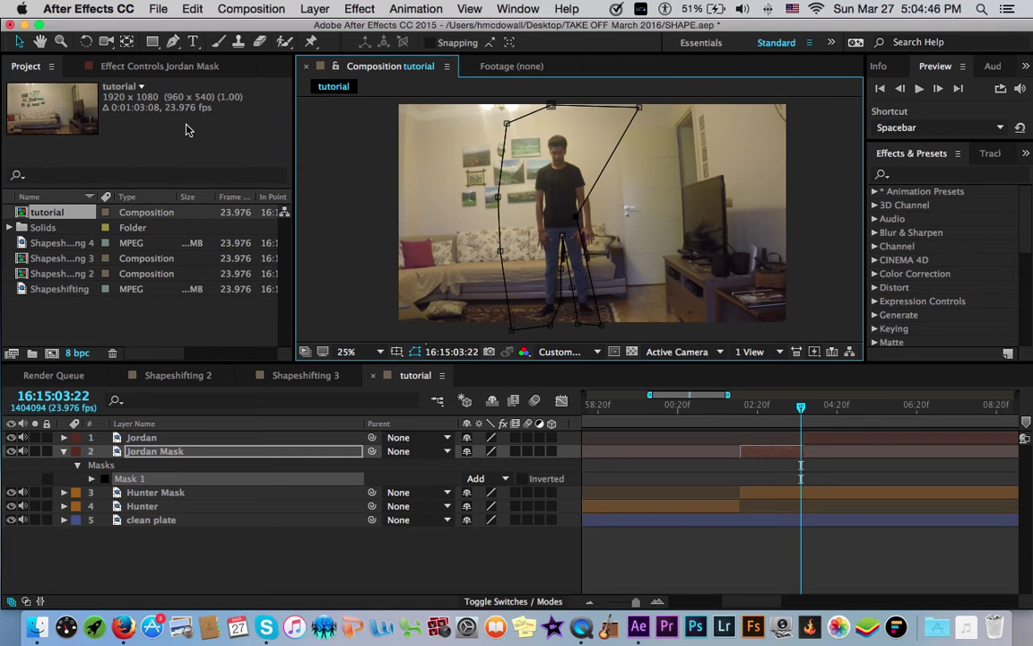
left_click(588, 352)
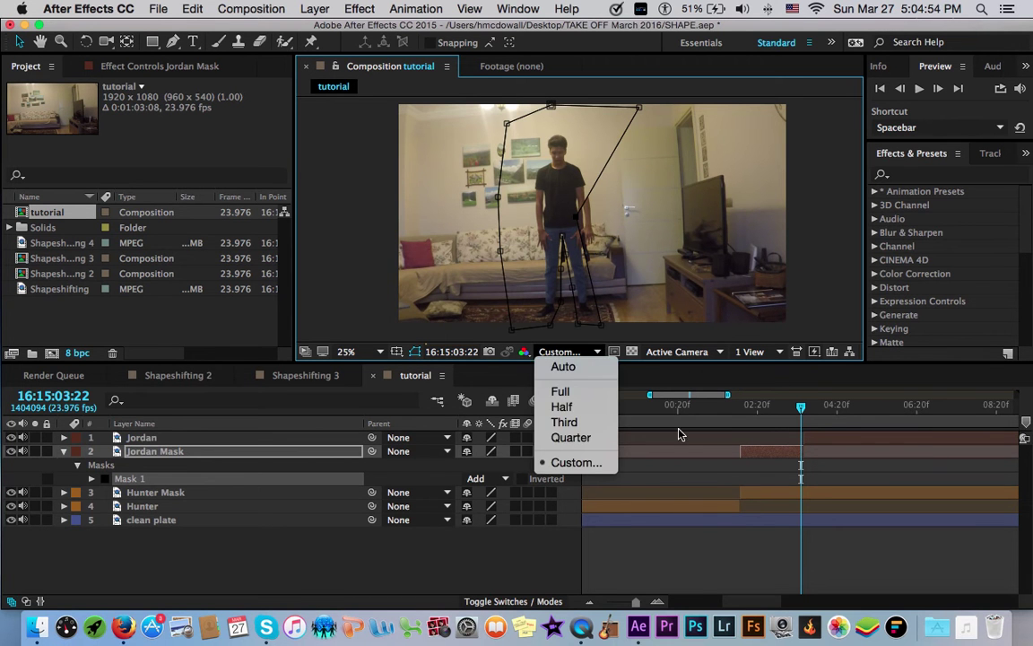
left_click(682, 467)
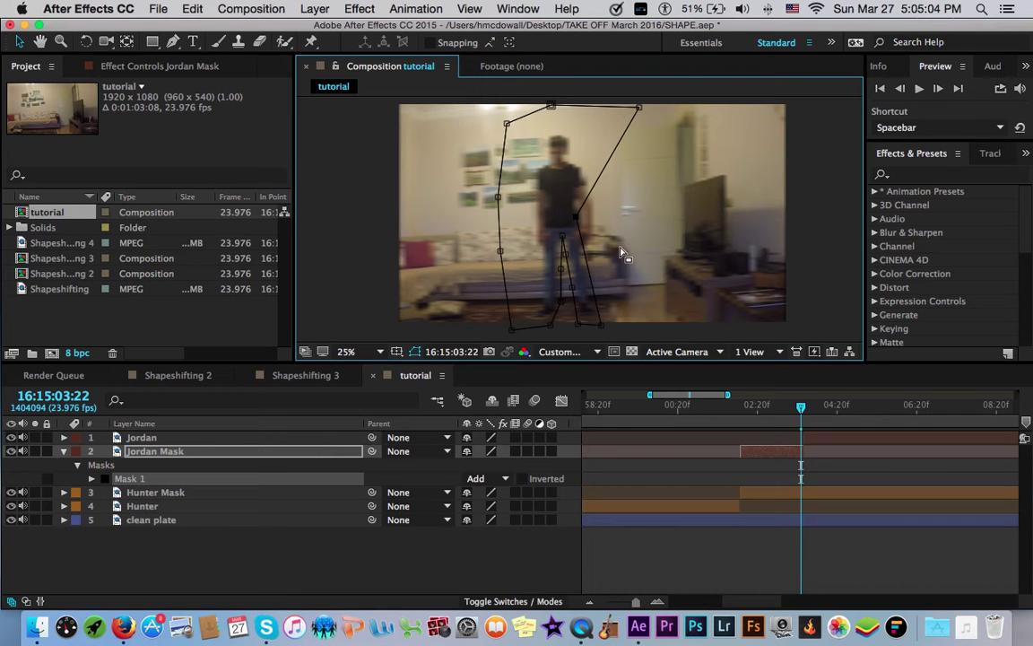
Step: Drag Mask 1's right-side vertex outward to widen the Jordan Mask outline
left_click_drag(578, 221, 615, 222)
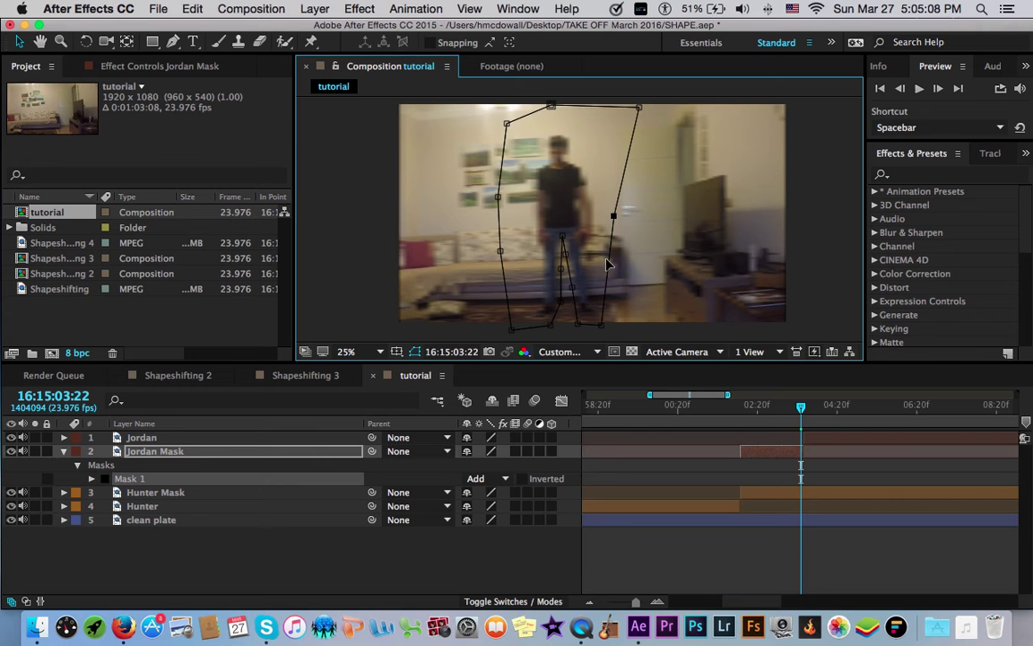
left_click(583, 351)
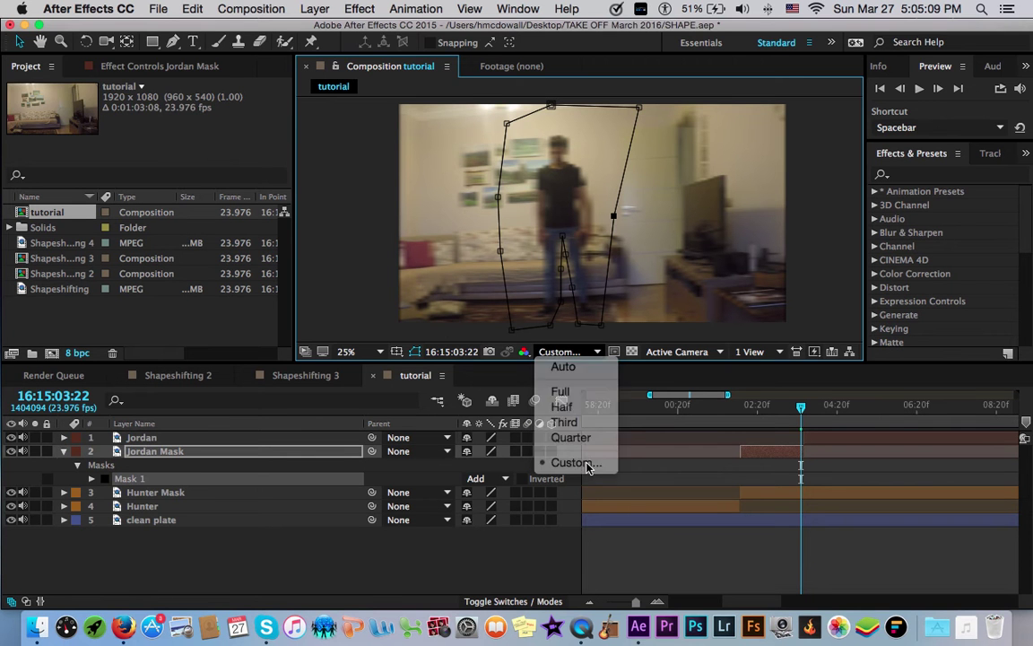
Step: Change the Custom preview resolution to render every 20th pixel horizontally
left_click(574, 463)
key("BackSpace")
type("20")
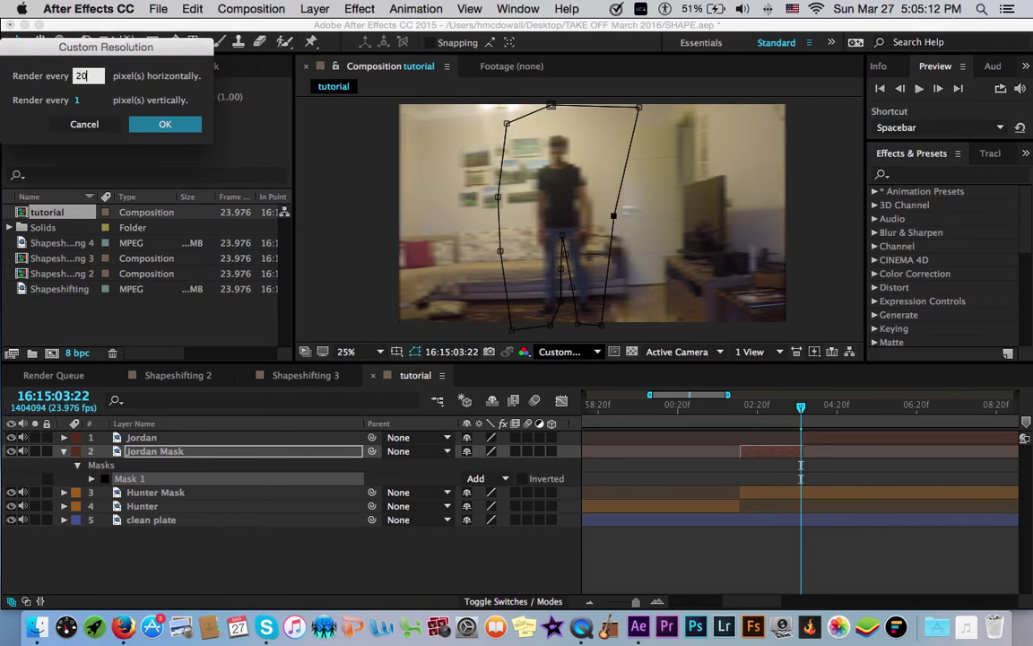
key("Return")
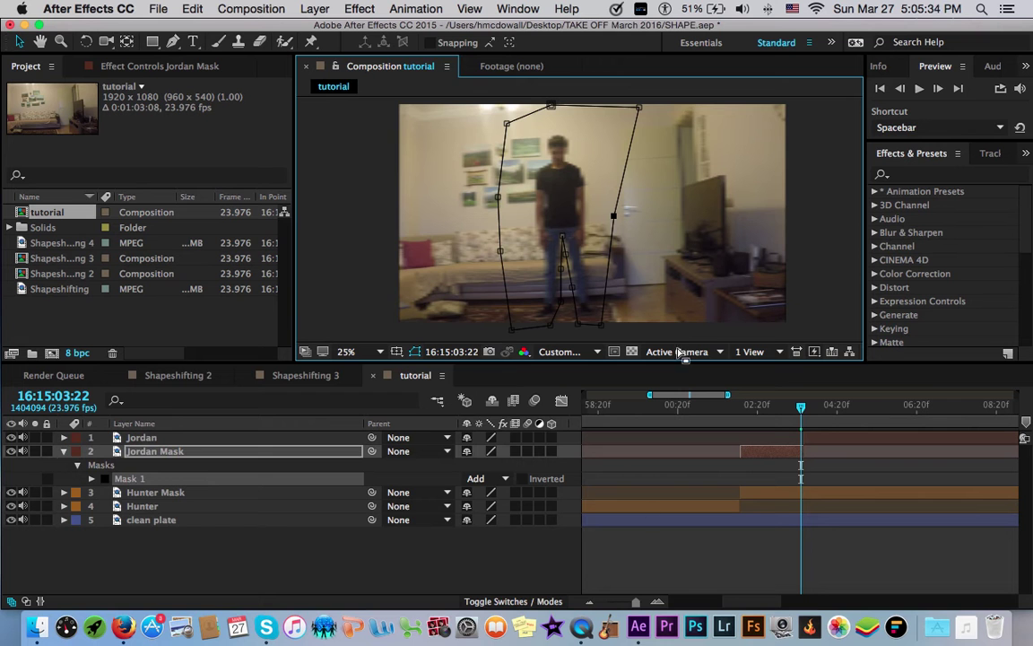
Step: Deselect Jordan Mask, zoom the viewer, and pan the composition view upward with the Hand tool
left_click(657, 552)
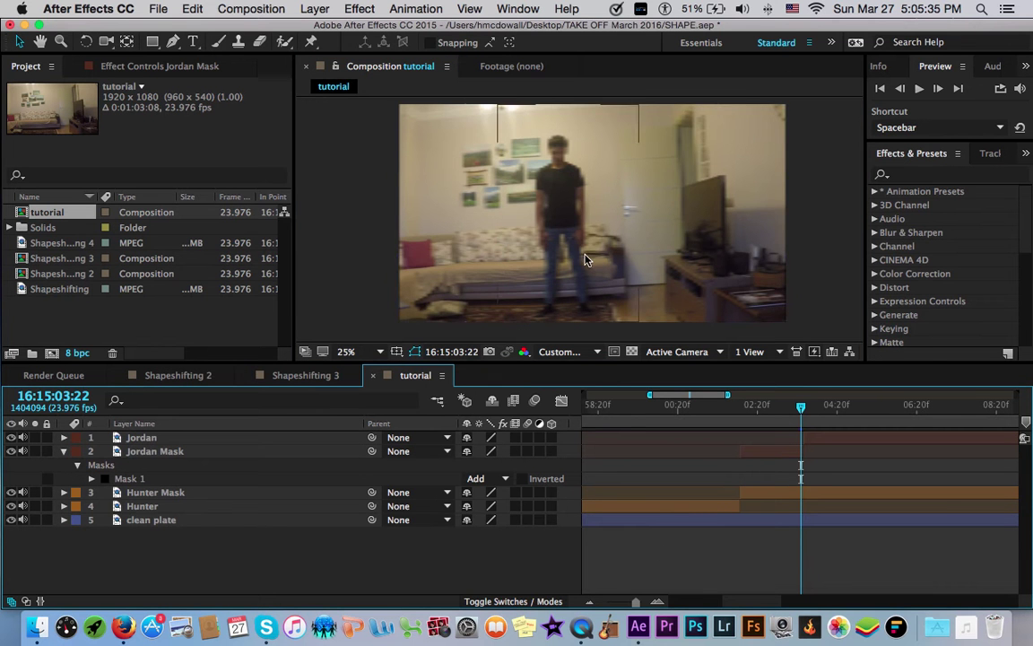
scroll(584, 260, "up", 2)
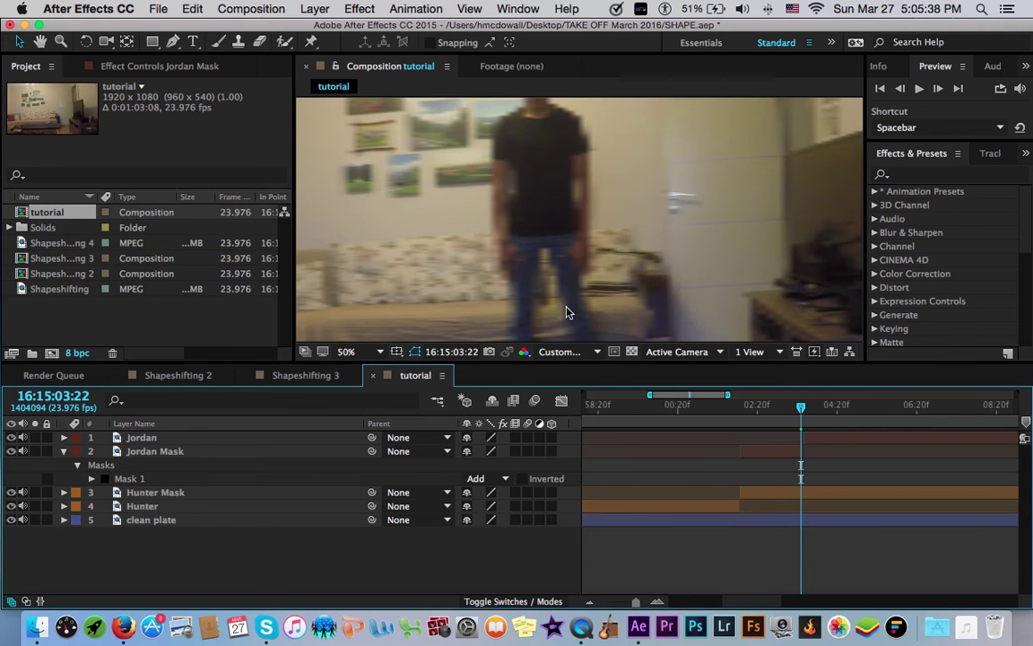
key("h")
left_click_drag(565, 311, 574, 242)
Step: Reveal Mask 1's Mask Path on Jordan Mask and zoom the timeline in to frames
key("m")
key("v")
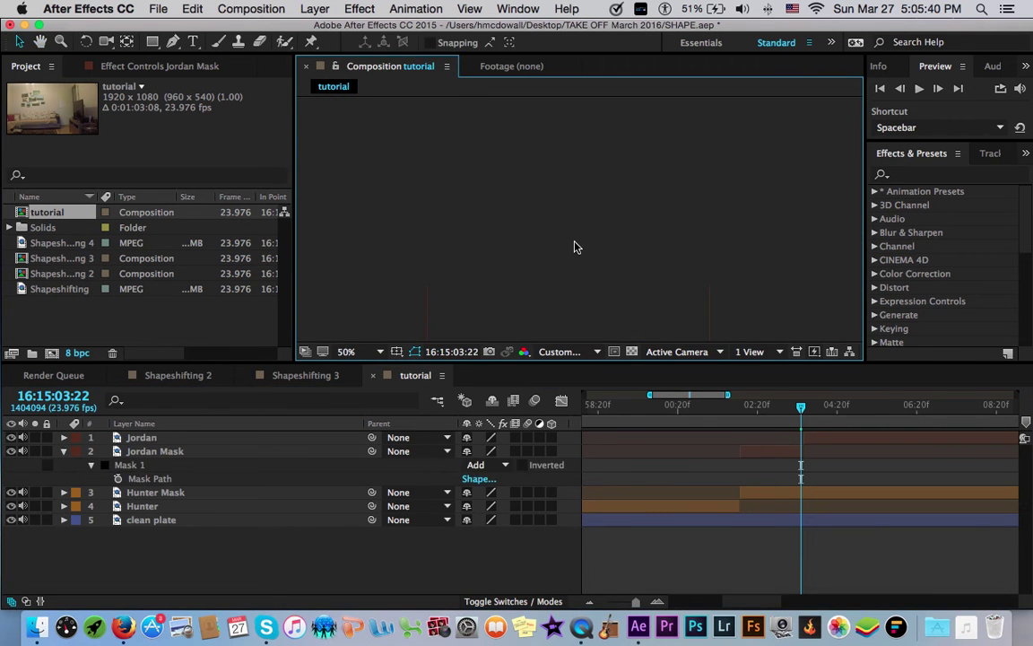
scroll(576, 247, "down", 2)
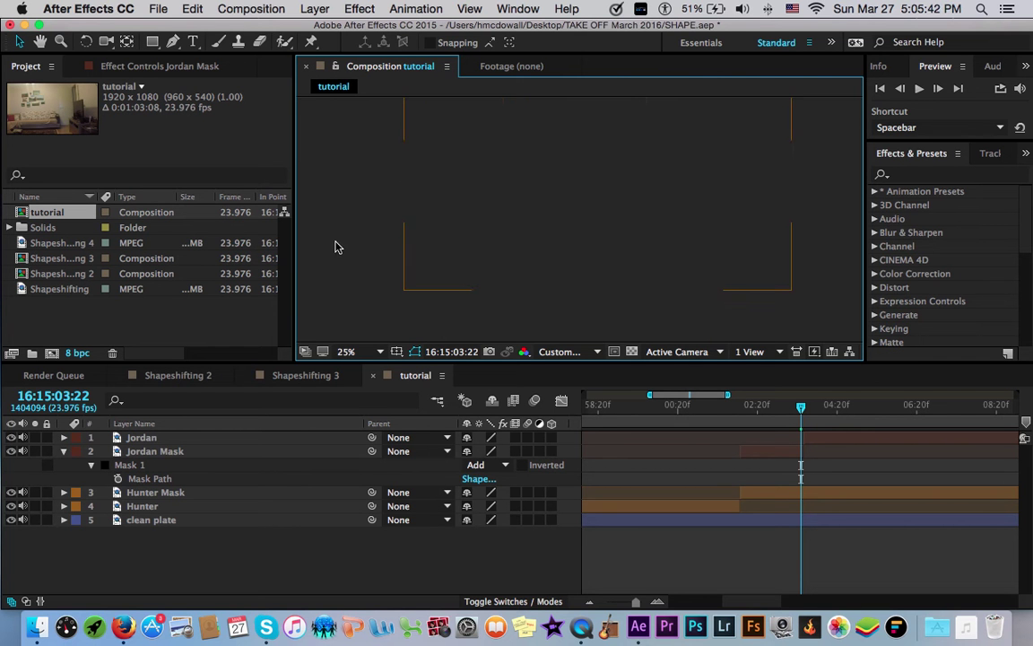
left_click(254, 451)
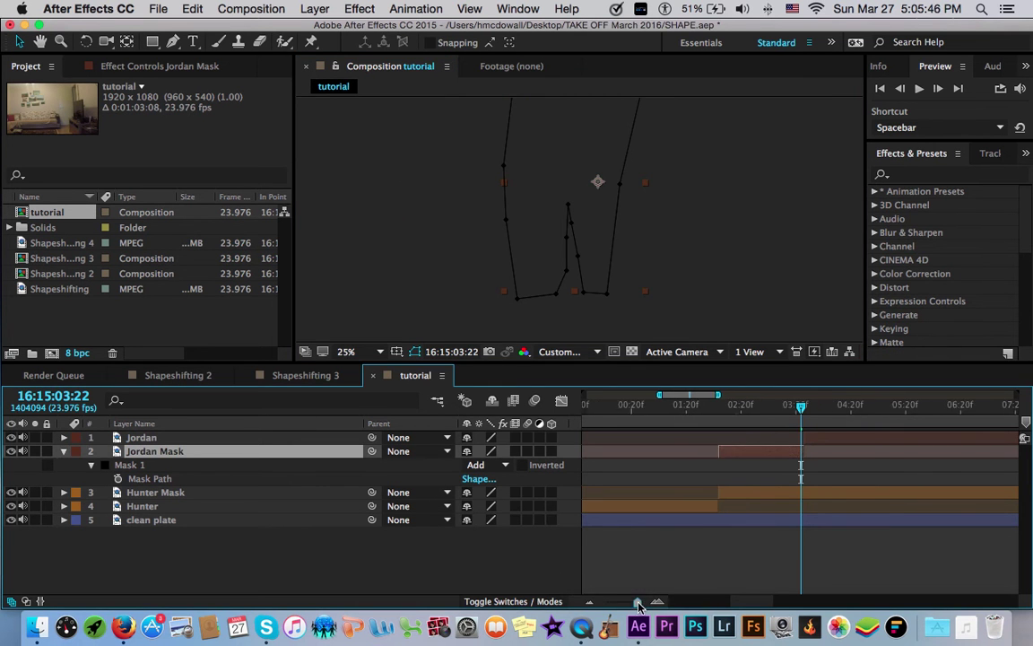
key("semicolon")
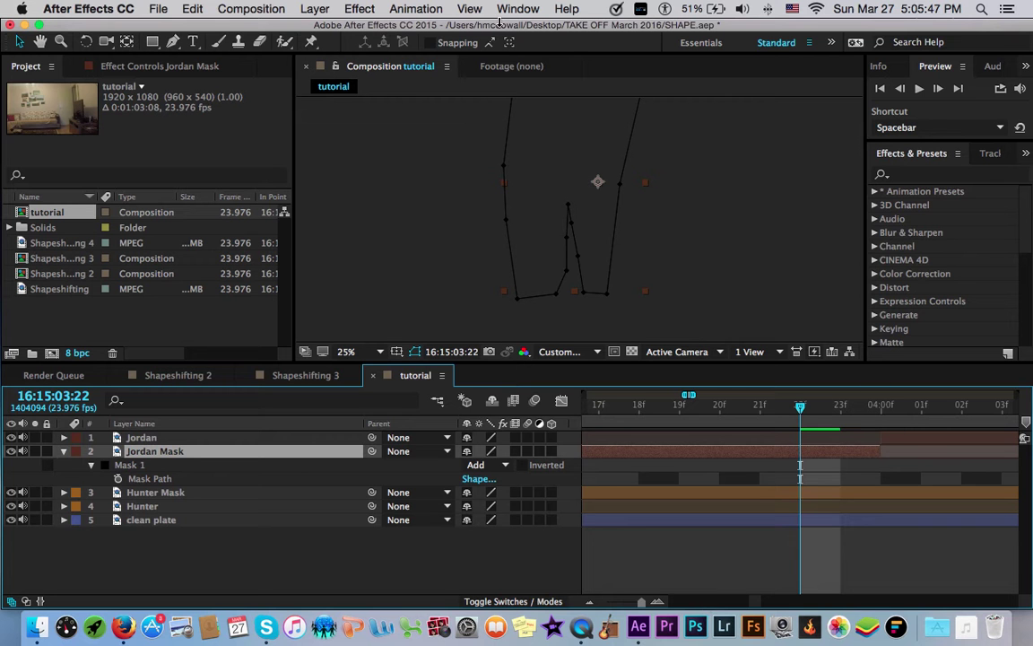
Step: Set the preview to Half resolution and magnification to Fit, toggling the safe-area guides off again
left_click(347, 351)
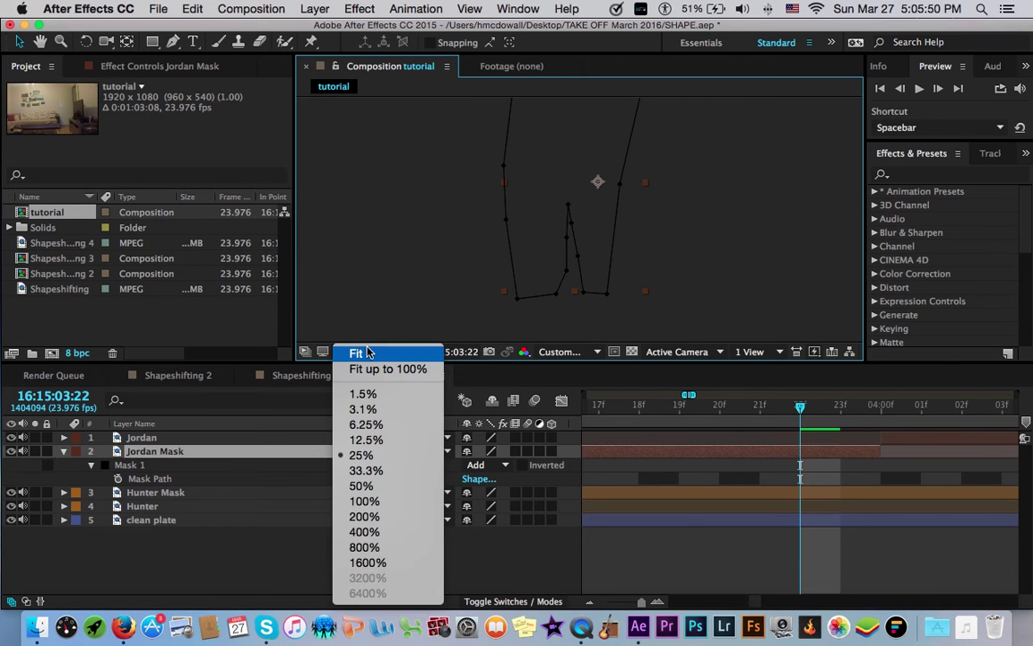
left_click(529, 370)
left_click(556, 352)
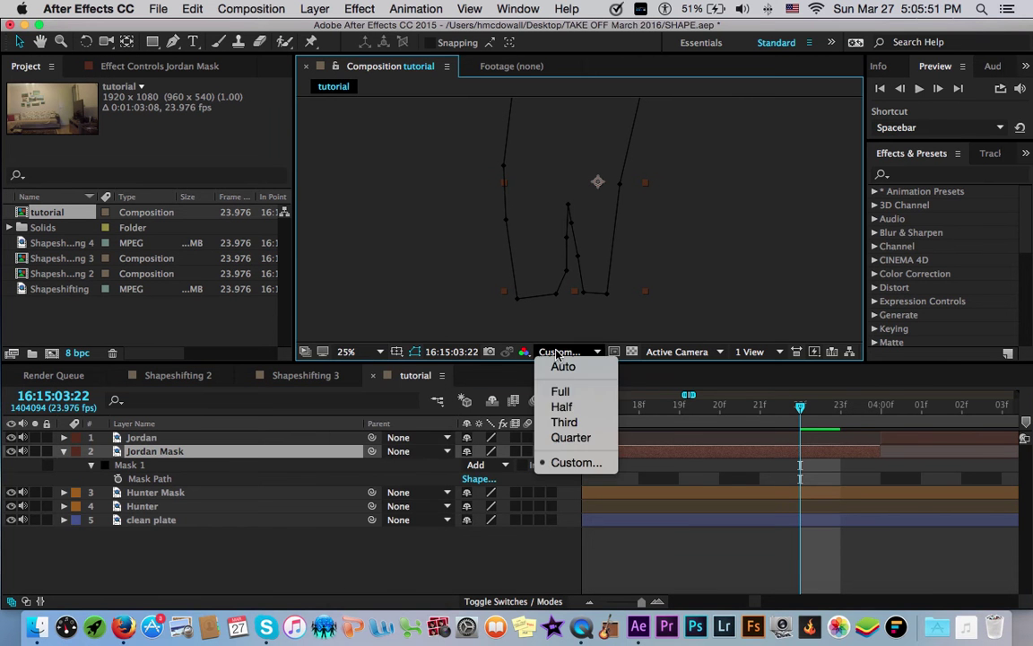
left_click(570, 406)
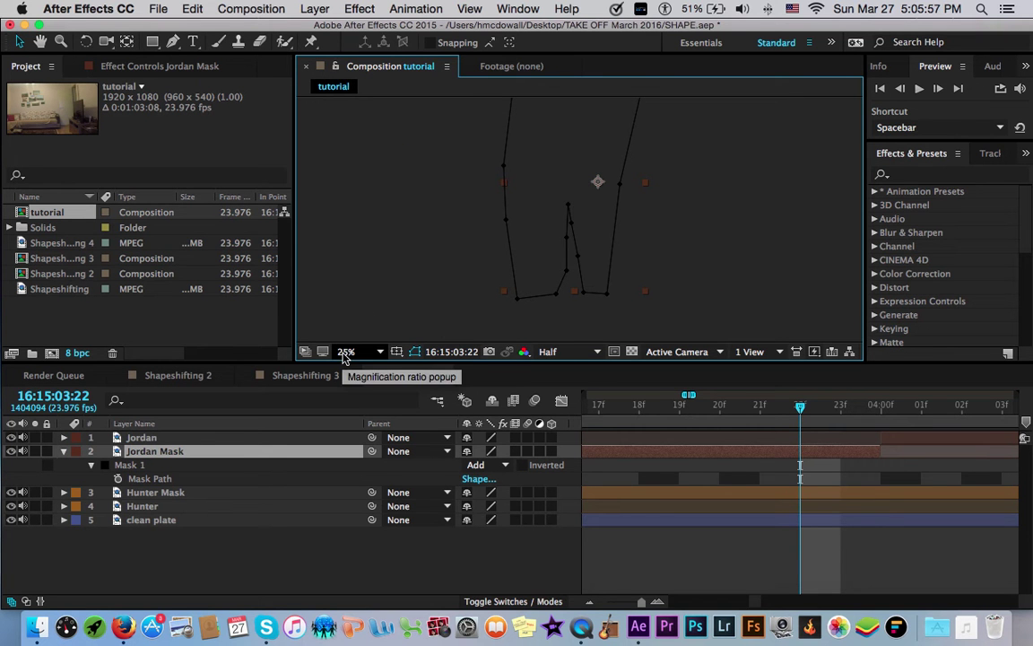
left_click(346, 356)
left_click(384, 353)
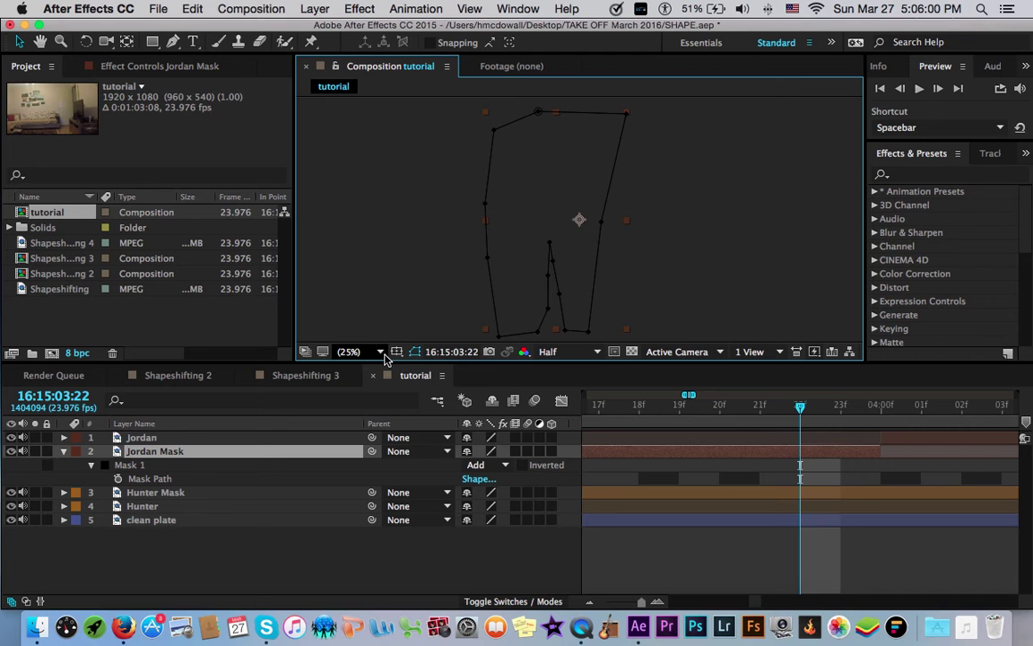
key("apostrophe")
key("apostrophe")
key("apostrophe")
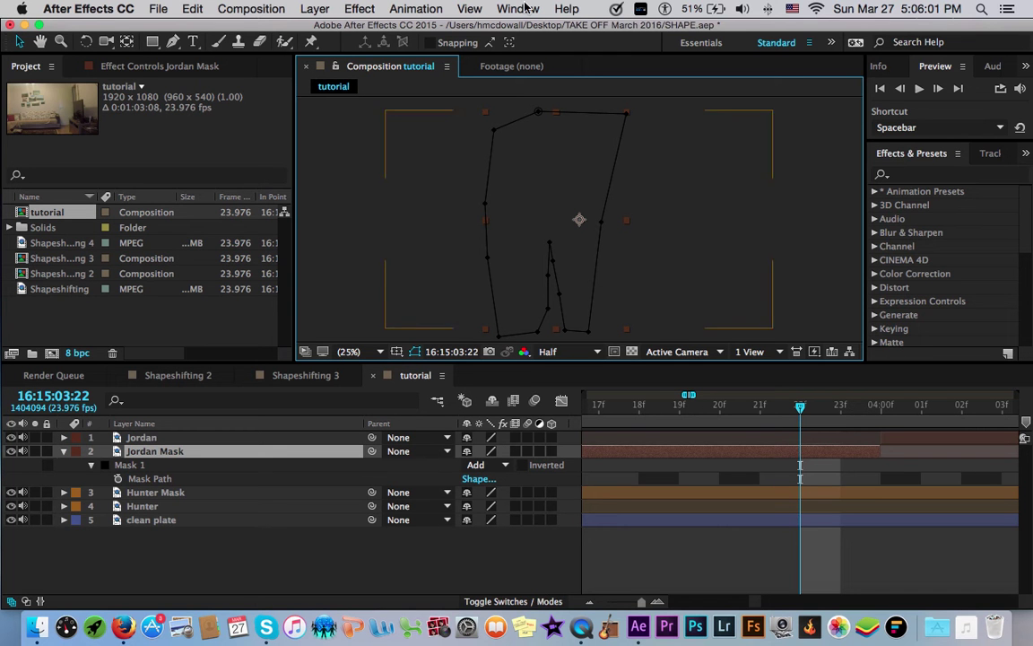
key("apostrophe")
key("apostrophe")
key("apostrophe")
Step: Select Mask 1, set viewer magnification to 25%, and move the current time to 16:15:03:21
left_click(548, 247)
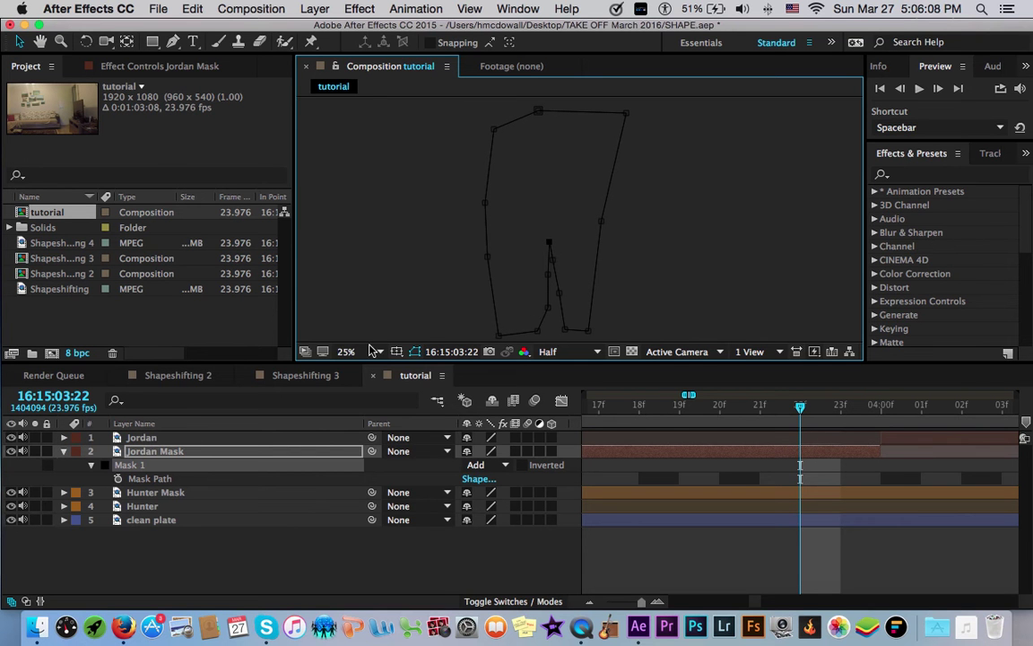
left_click(363, 352)
left_click(363, 468)
left_click(761, 411)
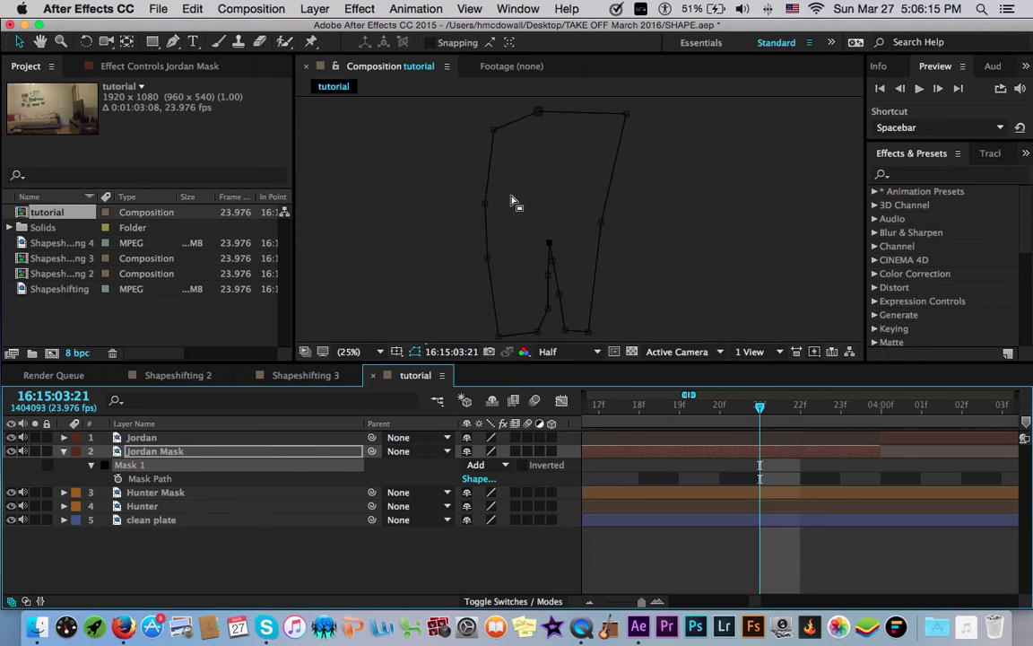
left_click(25, 243)
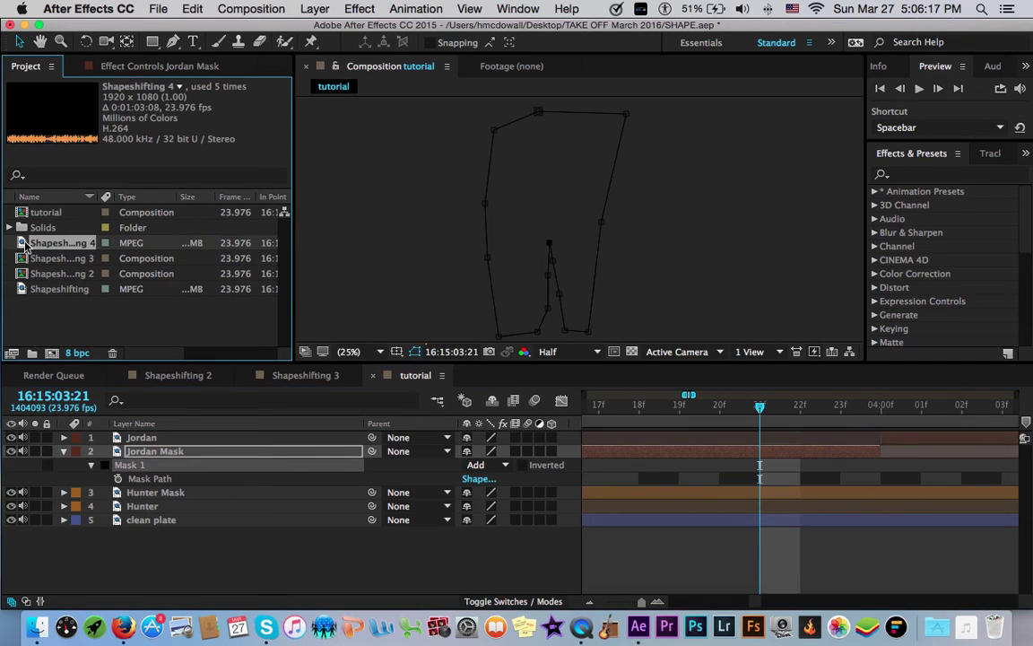
left_click(59, 289)
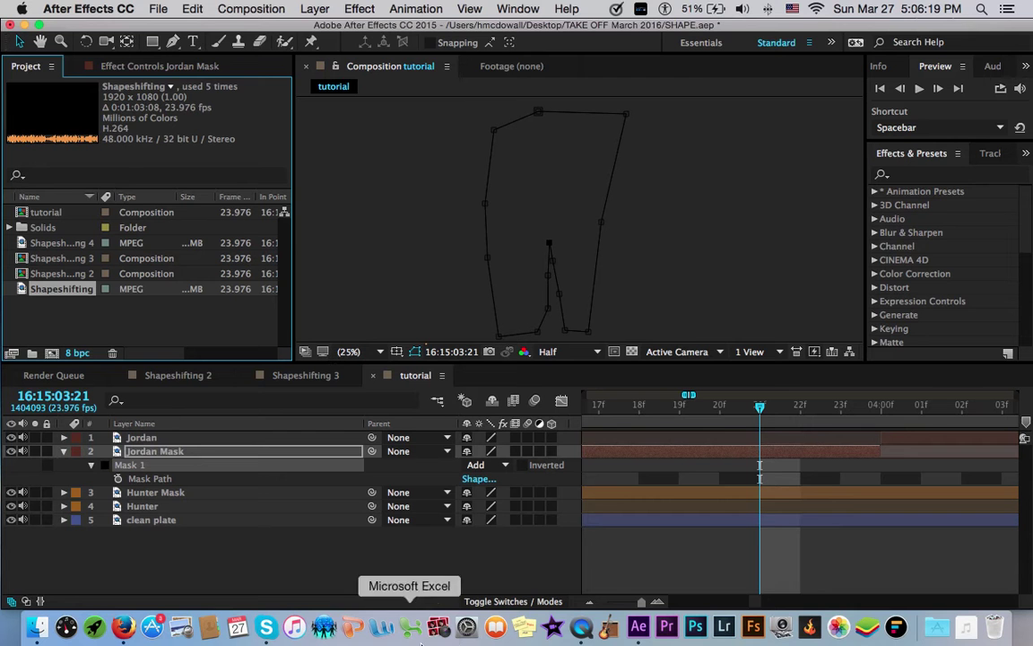
left_click(86, 243)
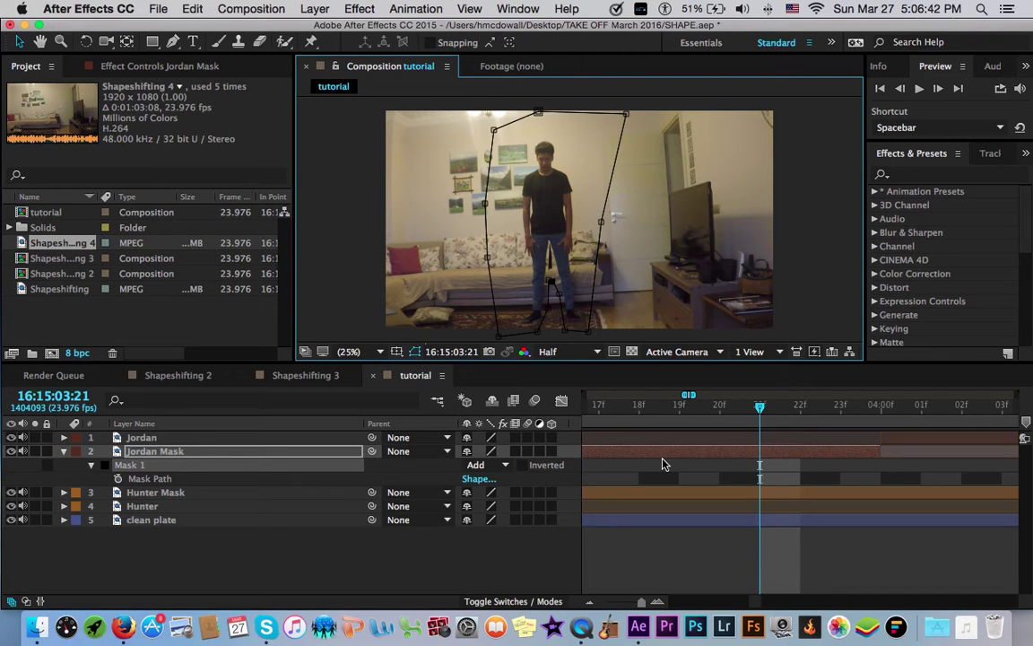
Step: Set the preview to Third resolution and add the first Mask Path keyframe
left_click(558, 352)
left_click(585, 421)
left_click(118, 479)
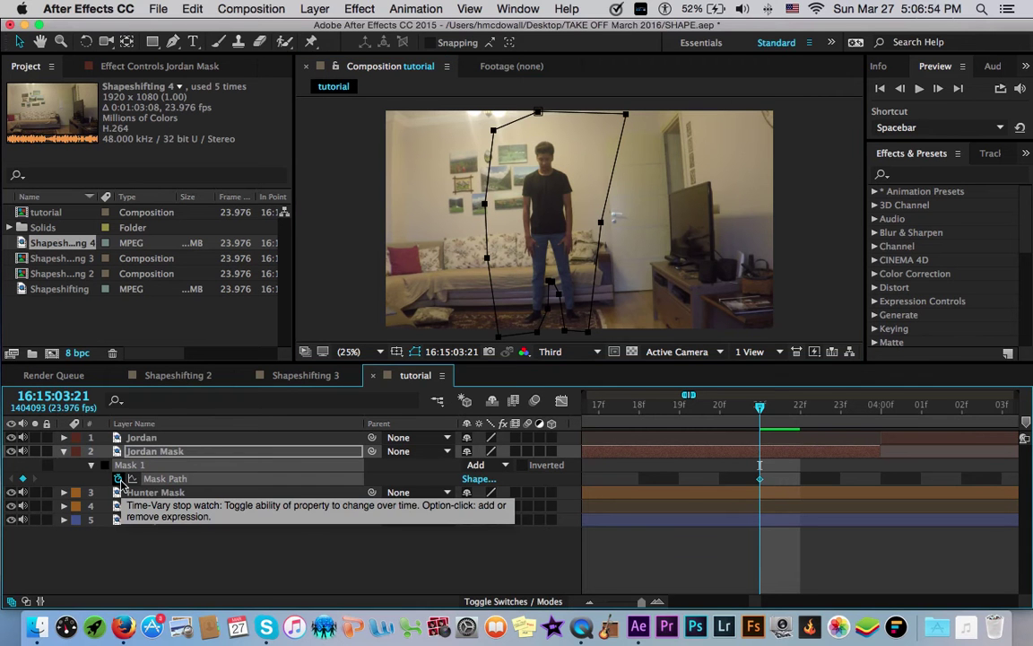
Step: Move the current time to frame 22, step back to 16:15:03:18, and zoom the timeline out to seconds
left_click(417, 339)
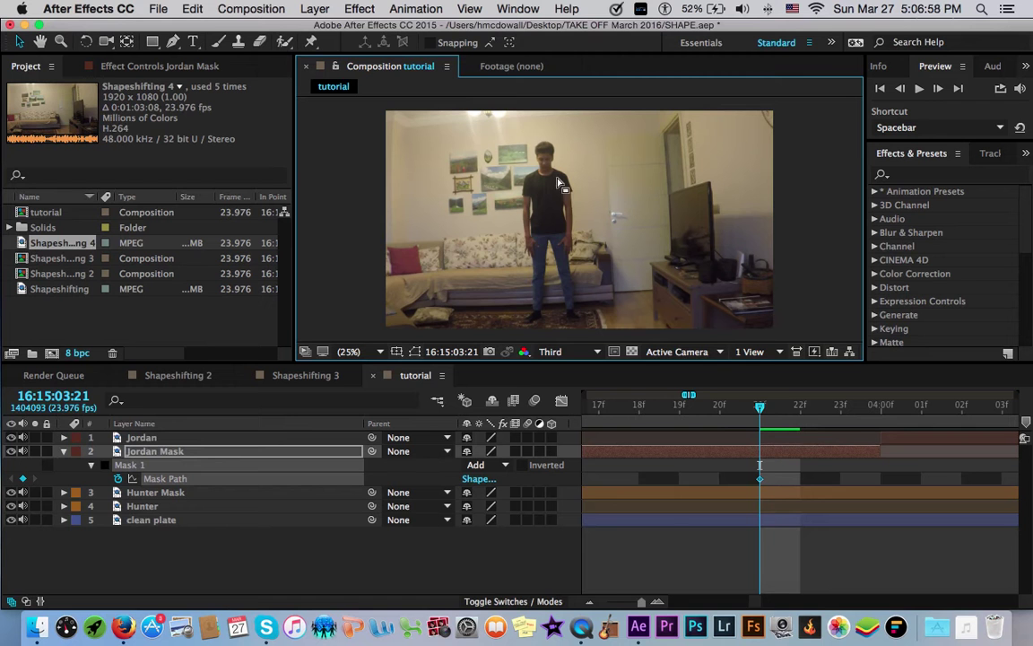
left_click(800, 405)
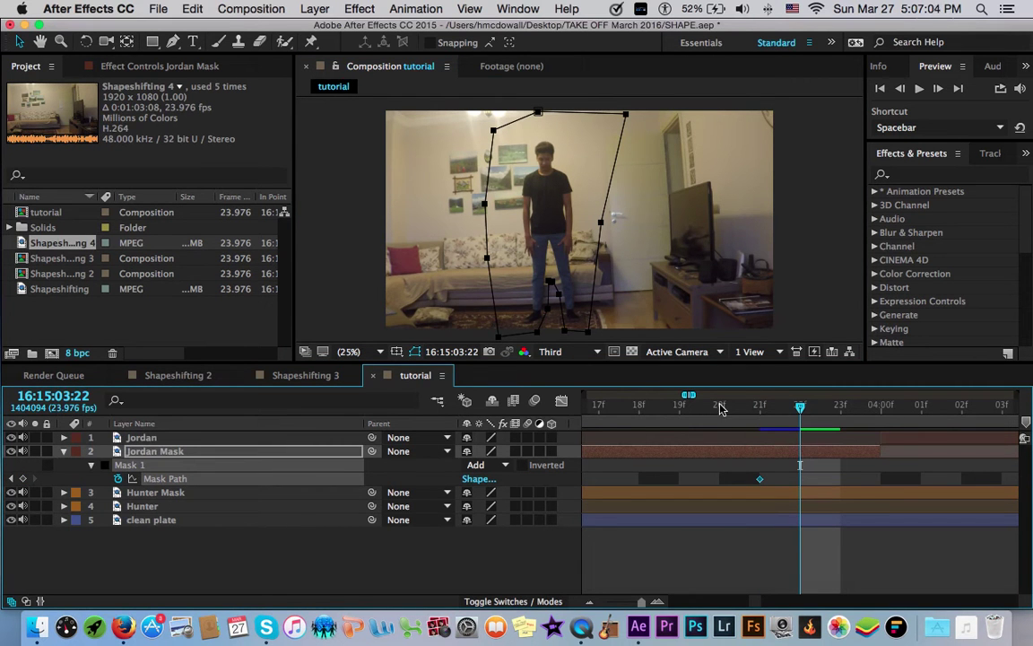
key("Page_Up")
key("Page_Up")
scroll(692, 452, "left", 2)
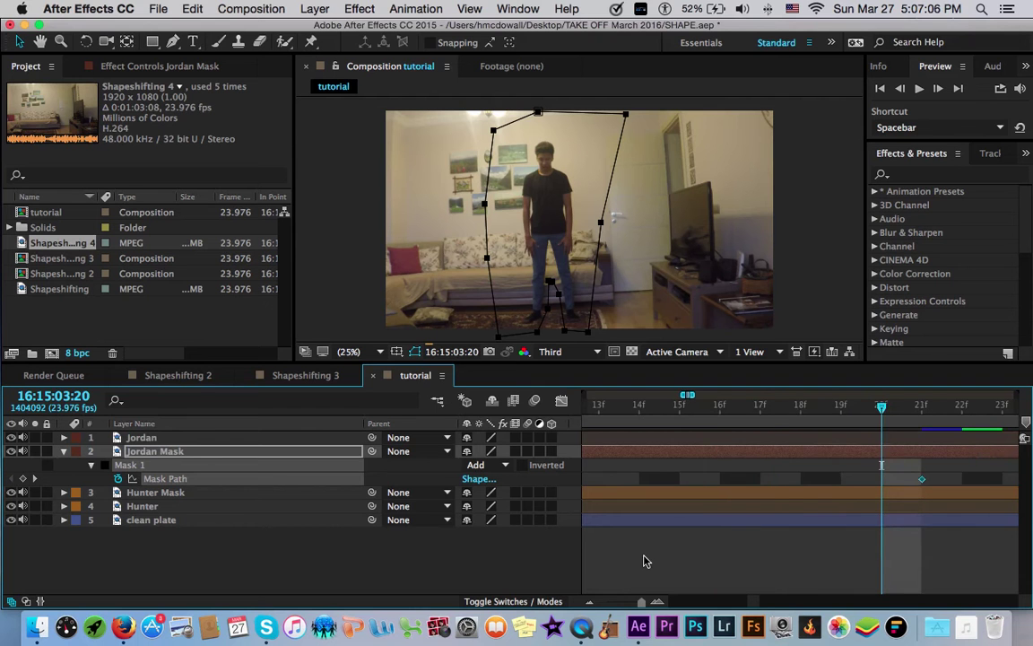
left_click_drag(640, 601, 600, 610)
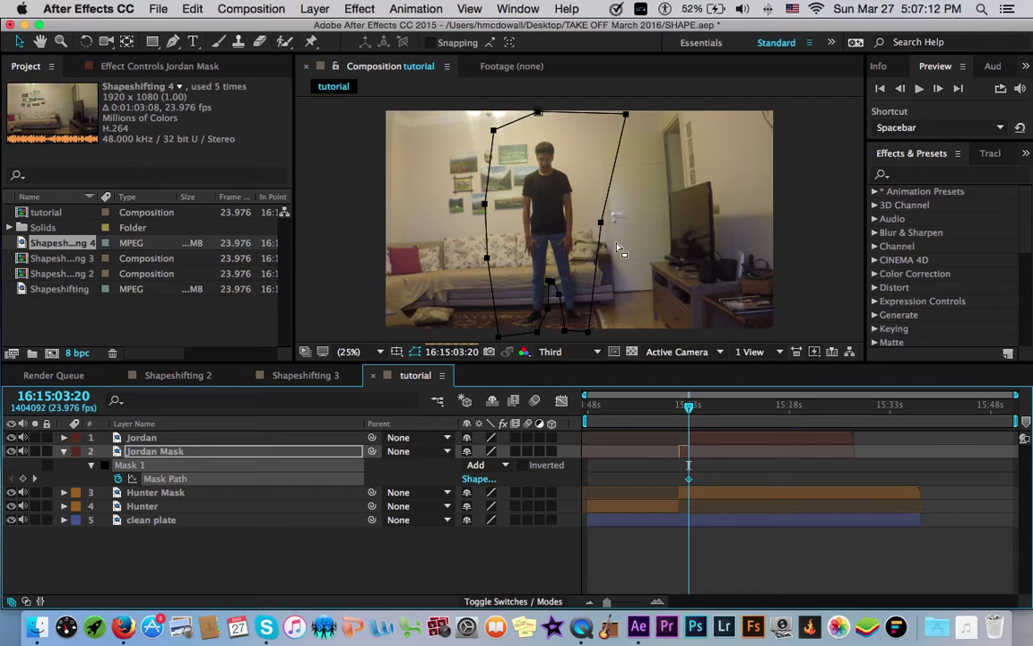
left_click(900, 89)
Step: Hide the mask outline in the viewer and step back several frames from the keyframe
left_click(901, 90)
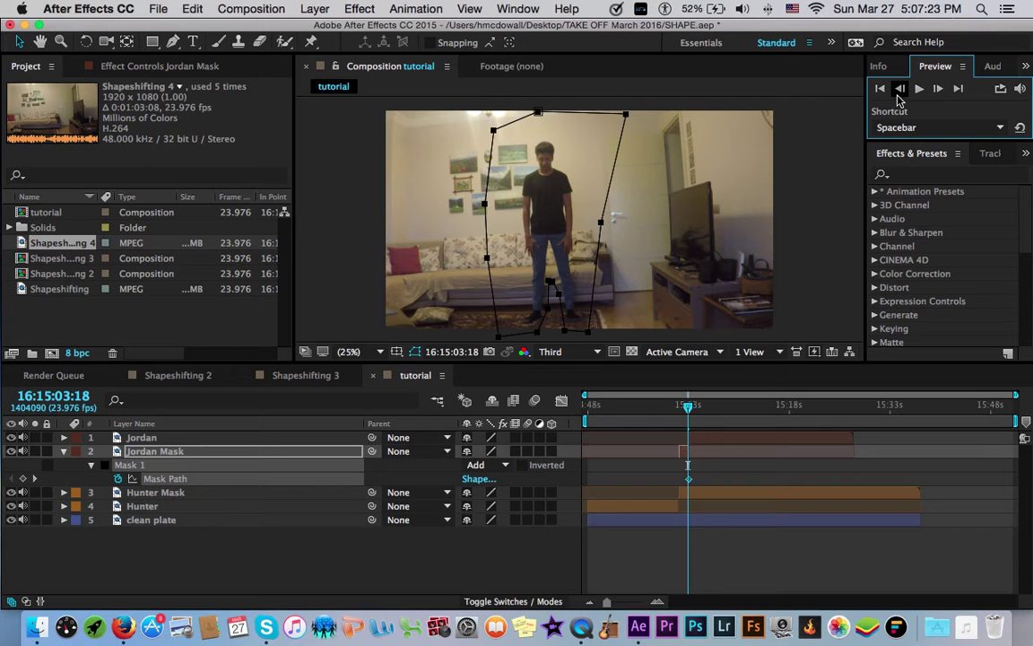
left_click(416, 351)
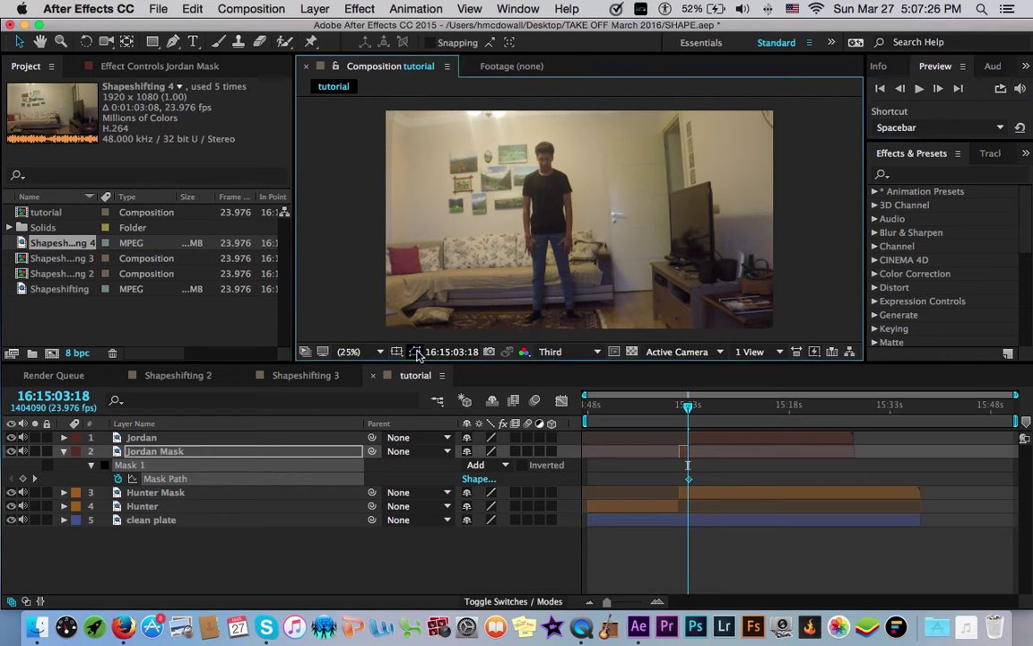
double_click(904, 91)
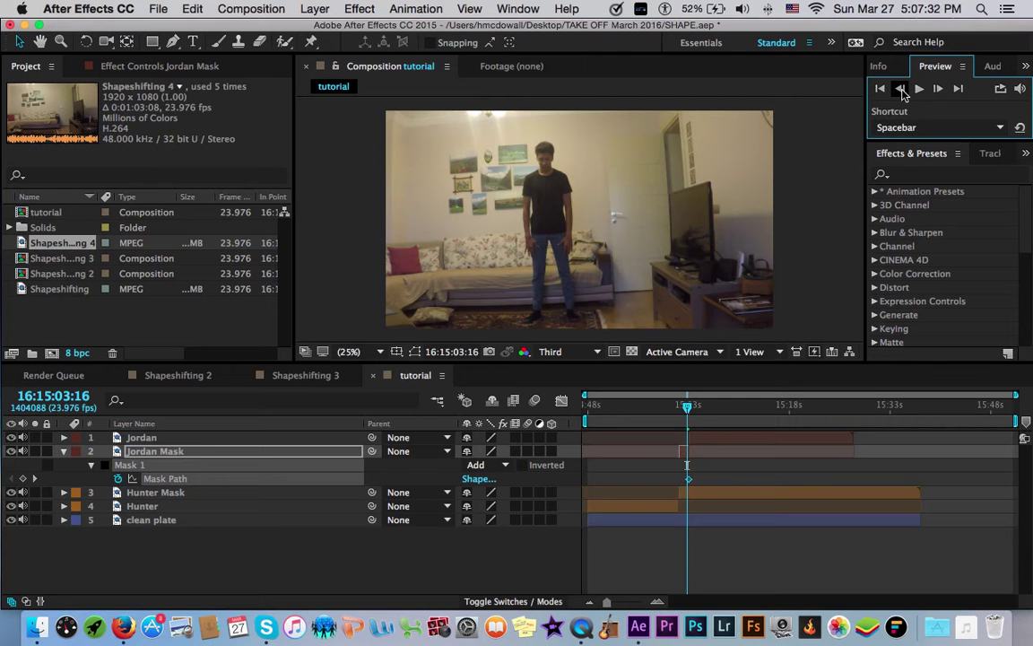
double_click(901, 90)
left_click(901, 90)
left_click(901, 89)
Step: Collapse and re-reveal Jordan Mask's Mask Path while stepping back a few more frames
left_click(630, 167)
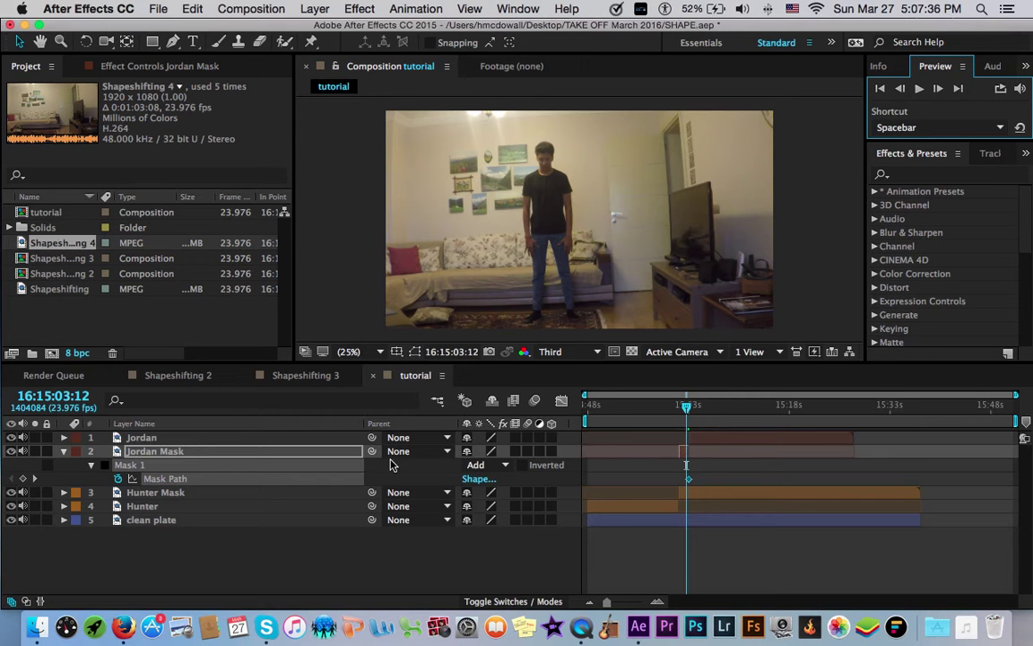
key("m")
key("m")
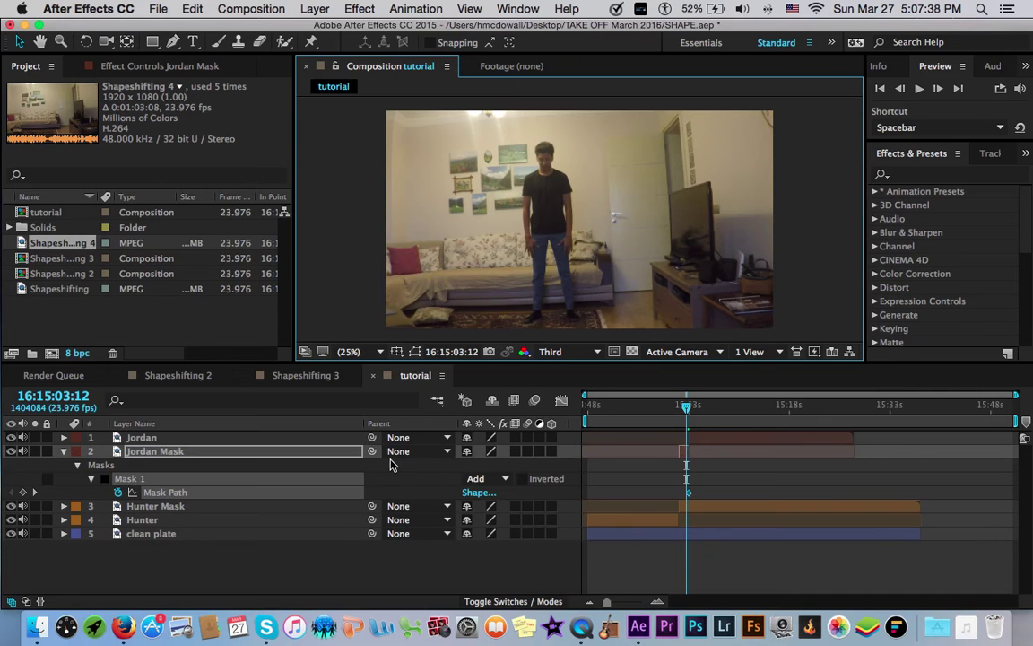
key("m")
key("m")
key("m")
key("m")
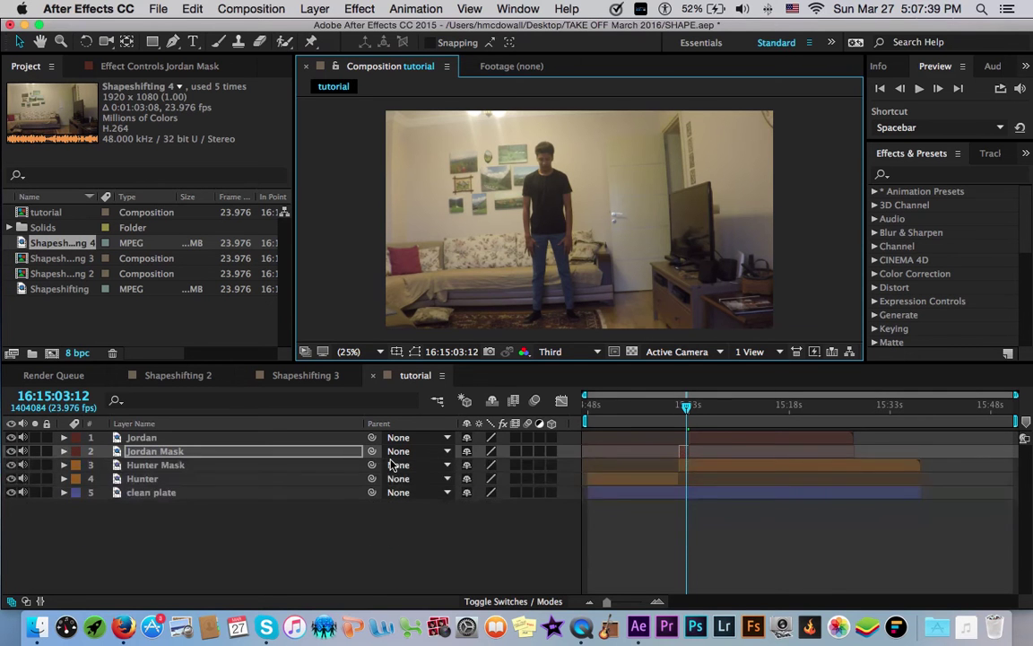
key("m")
left_click(901, 89)
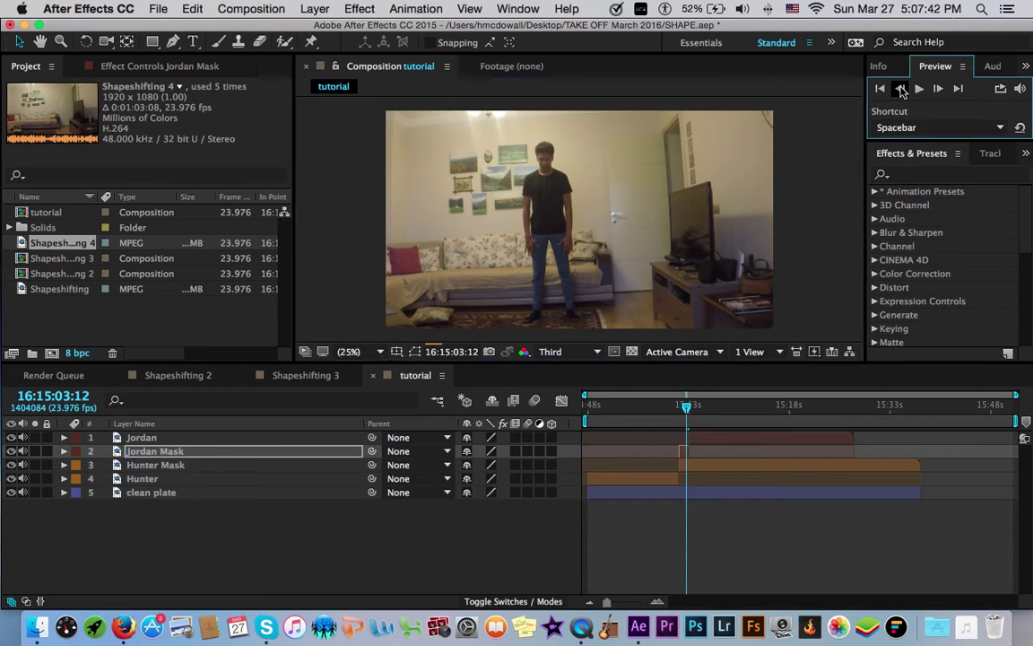
left_click(901, 89)
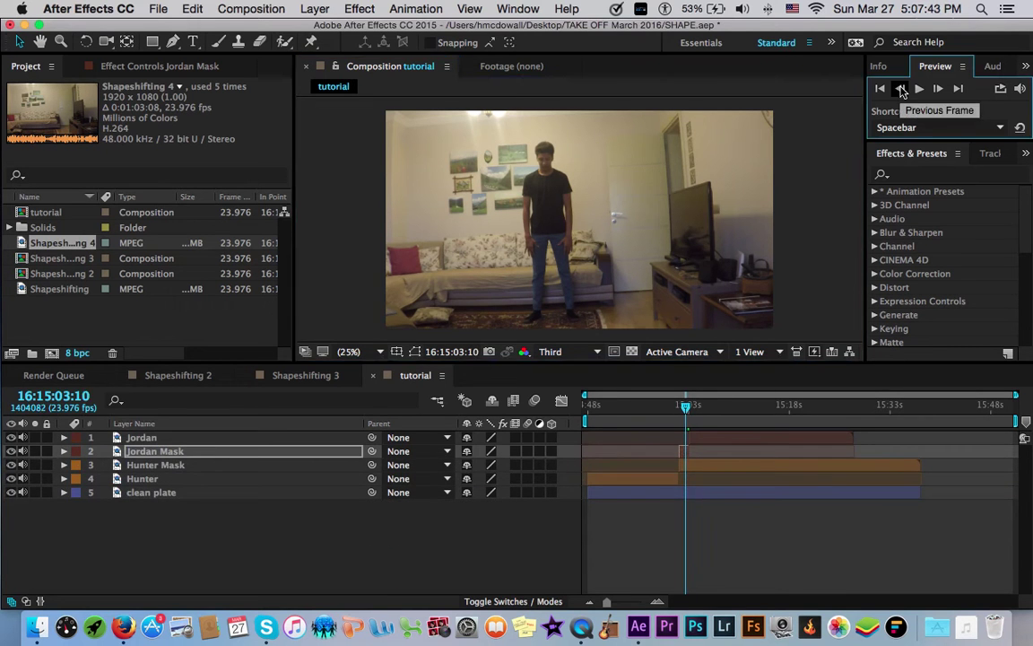
left_click(653, 606)
left_click(655, 604)
key("m")
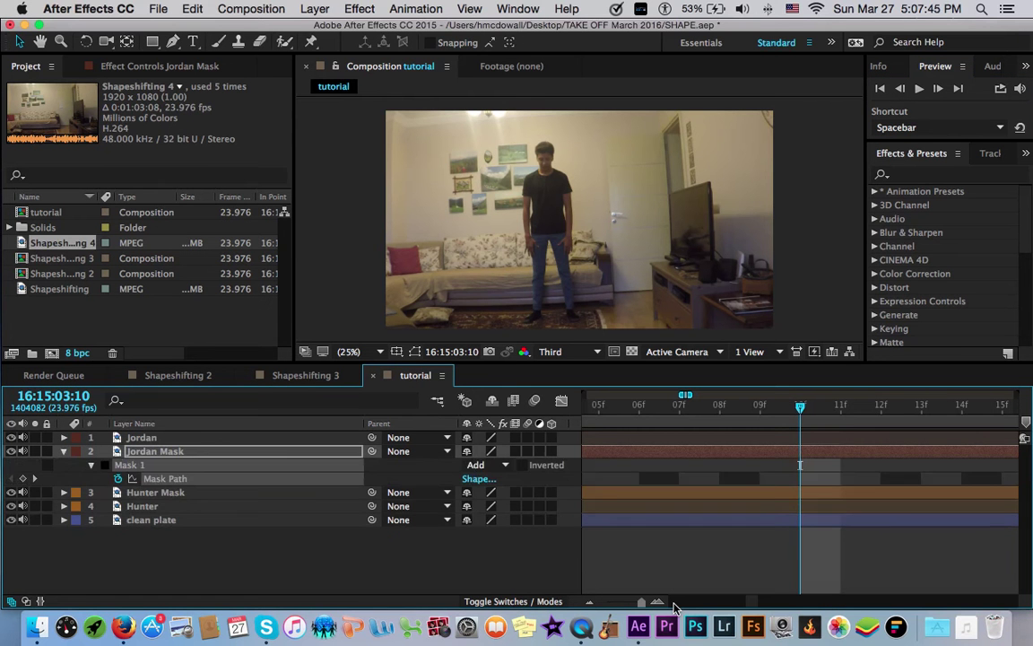
left_click(628, 603)
Step: Move to 03:06 and step back frame by frame to 16:15:02:03, zooming the timeline to frames
left_click_drag(791, 408, 784, 411)
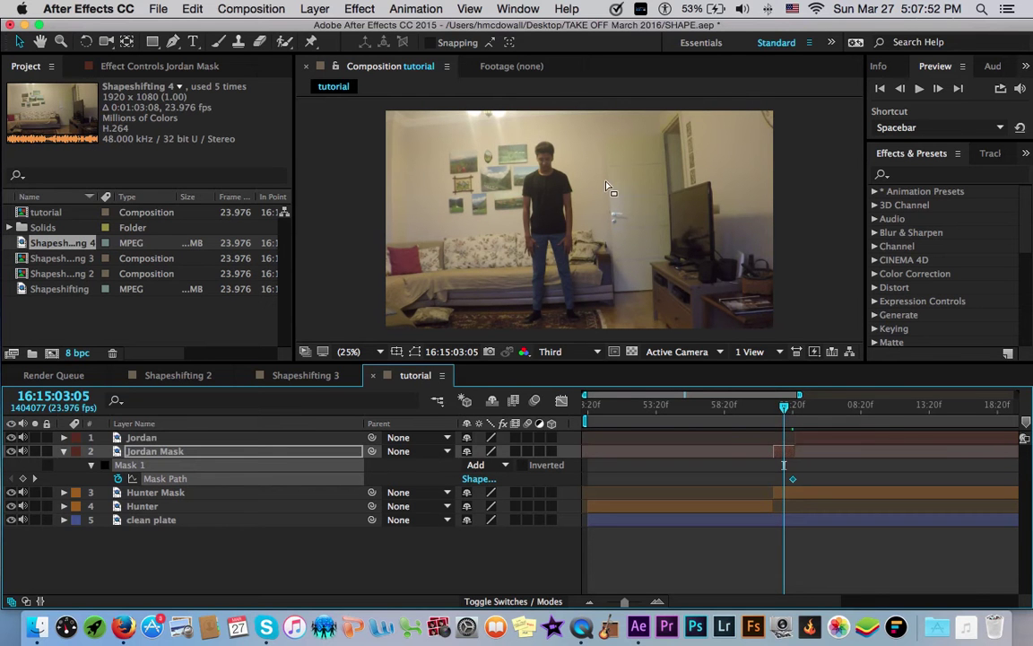
left_click(900, 90)
left_click(901, 90)
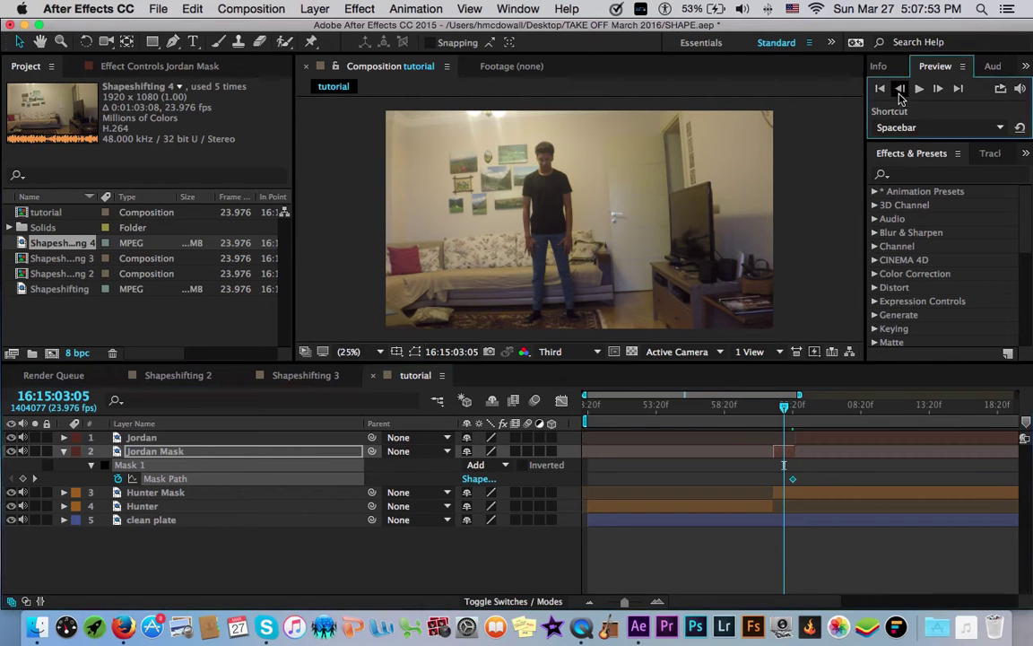
left_click(900, 90)
left_click(901, 90)
left_click(901, 90)
left_click(900, 90)
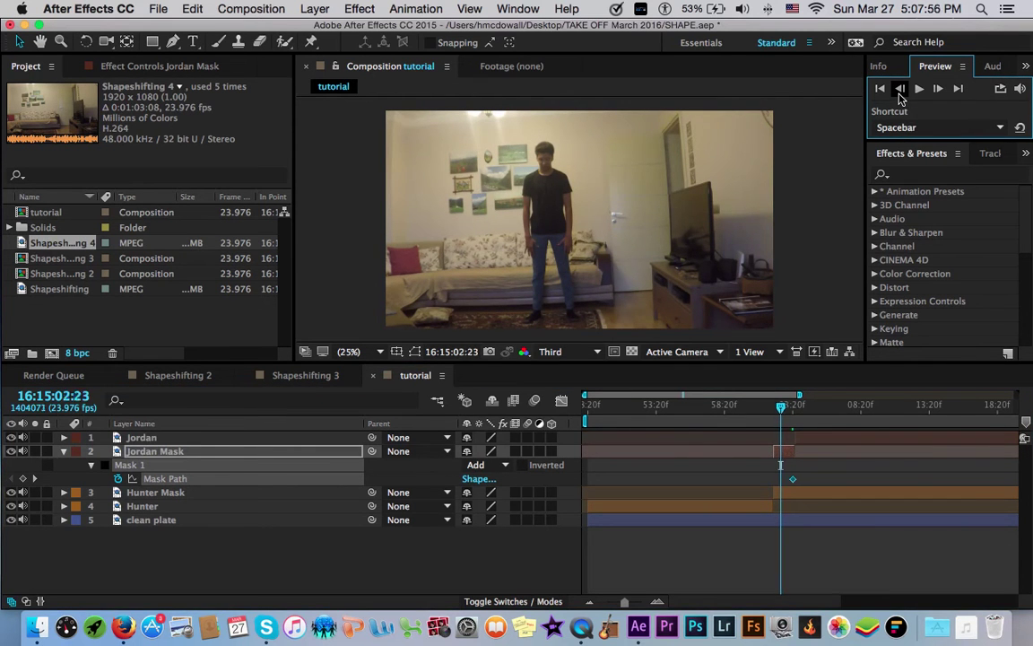
left_click(901, 89)
left_click(901, 90)
left_click(900, 90)
left_click(900, 90)
left_click(900, 90)
left_click(900, 90)
left_click(901, 90)
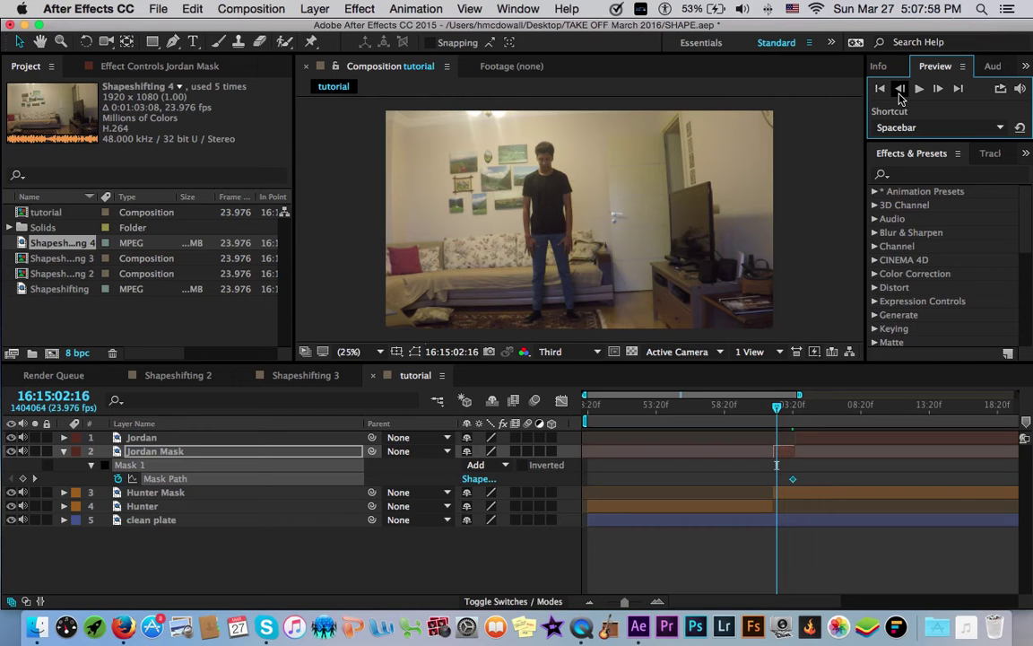
left_click(900, 89)
left_click(900, 89)
key("Page_Up")
key("Page_Up")
key("Page_Up")
key("Page_Up")
key("Page_Up")
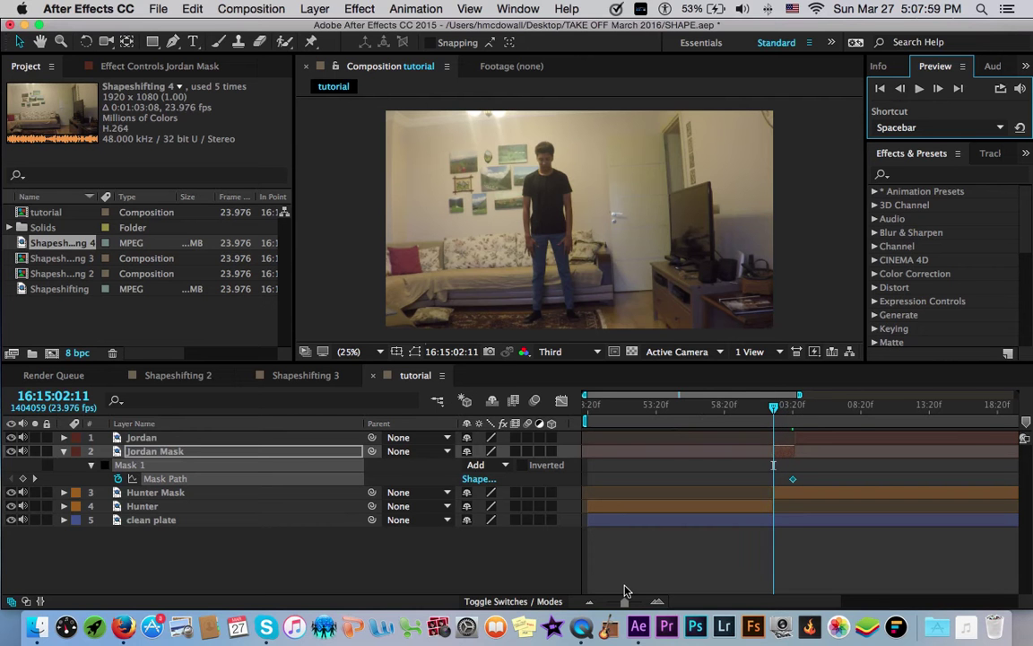
key("Page_Up")
left_click_drag(633, 602, 650, 602)
key("Page_Up")
key("Page_Up")
key("Page_Up")
key("Page_Up")
key("Page_Up")
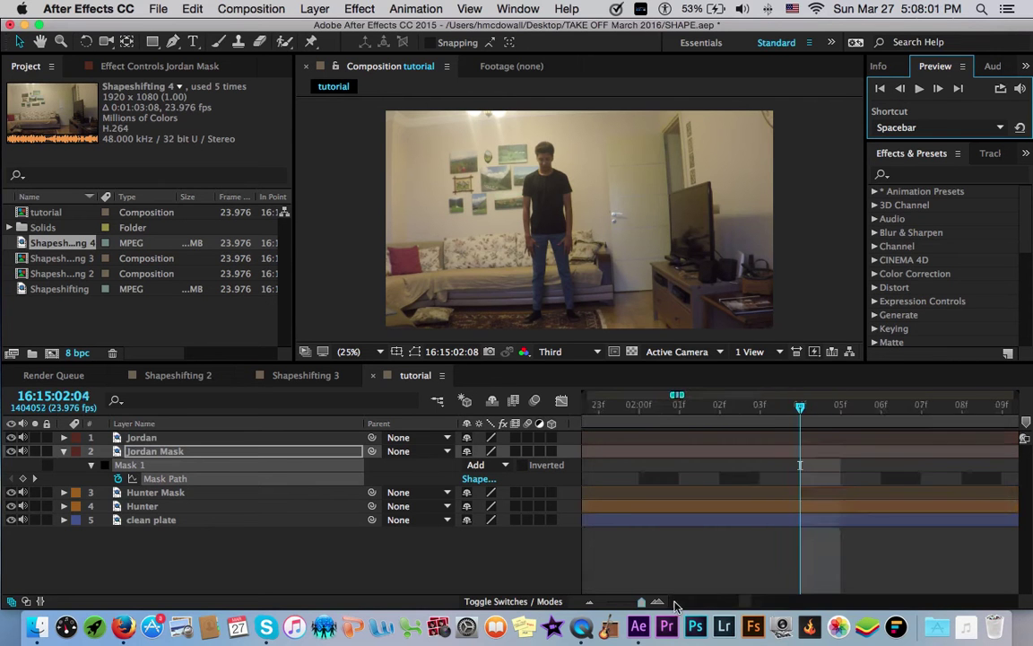
scroll(801, 556, "right", 3)
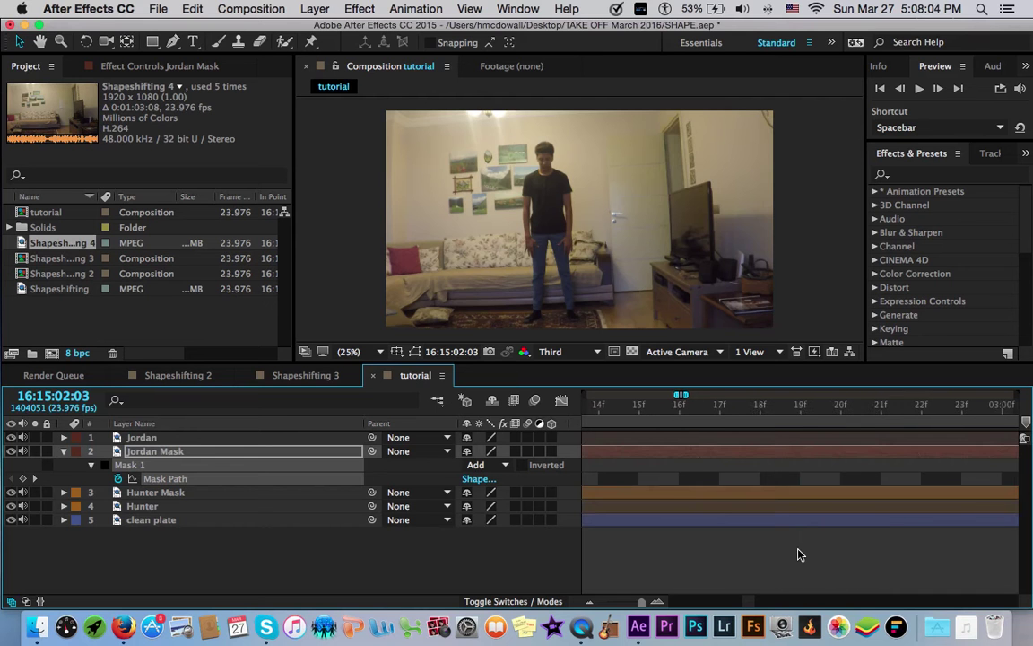
Step: Jump to frame 02:10 and show the mask outline over the video
key("slash")
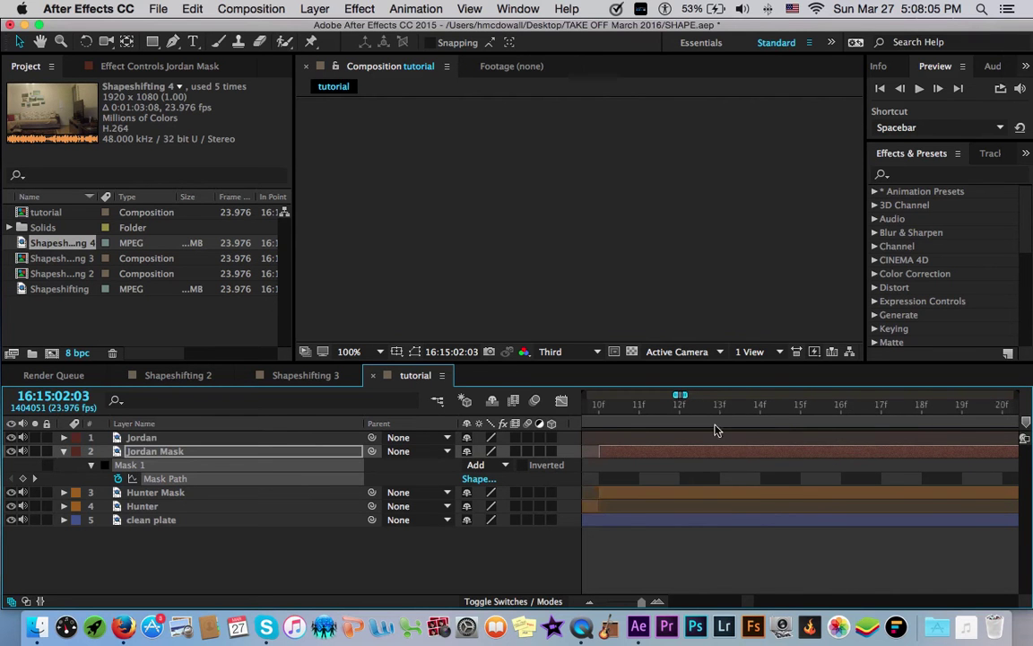
left_click(718, 403)
left_click(599, 409)
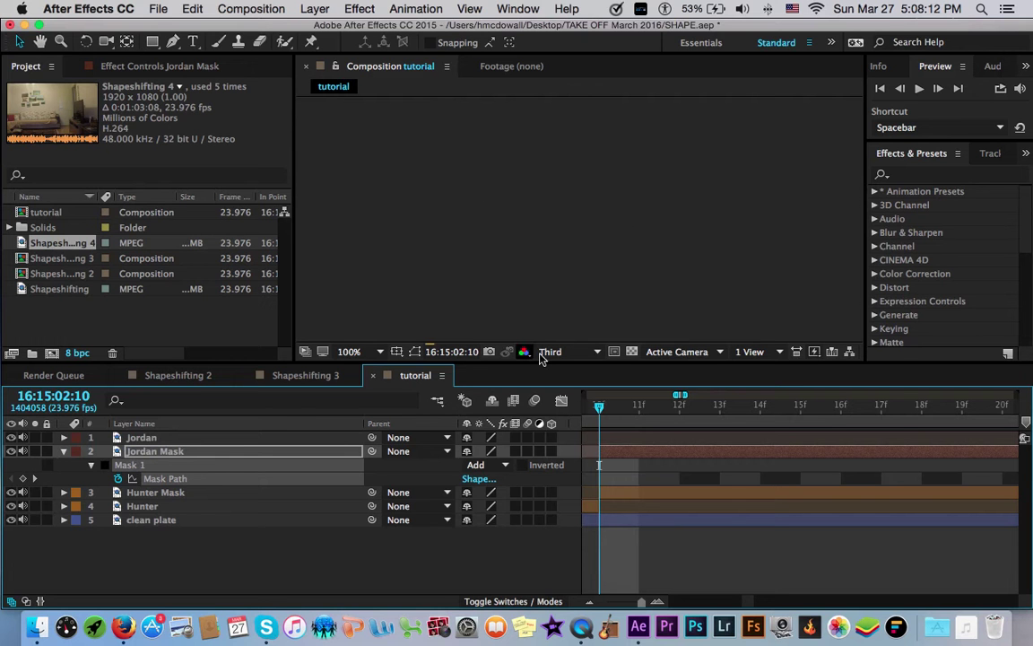
key("comma")
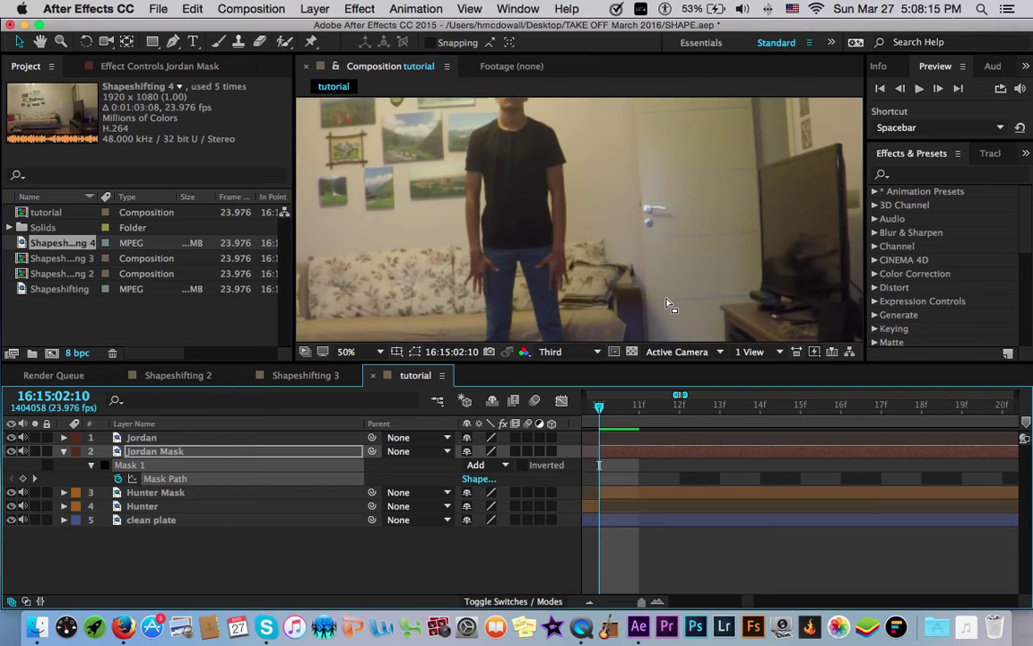
scroll(668, 304, "down", 2)
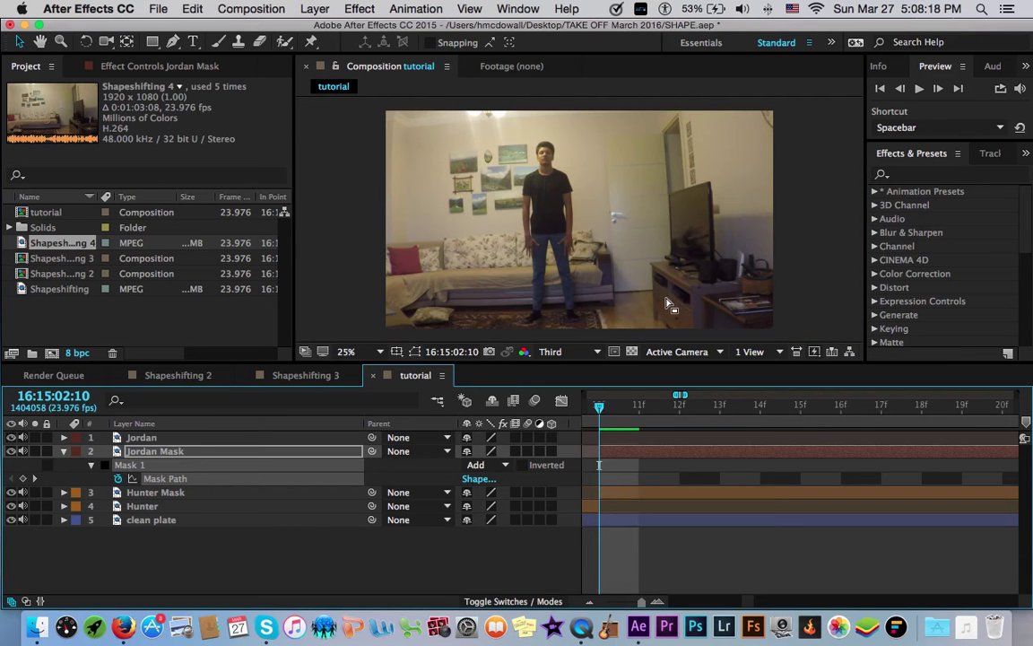
left_click(415, 351)
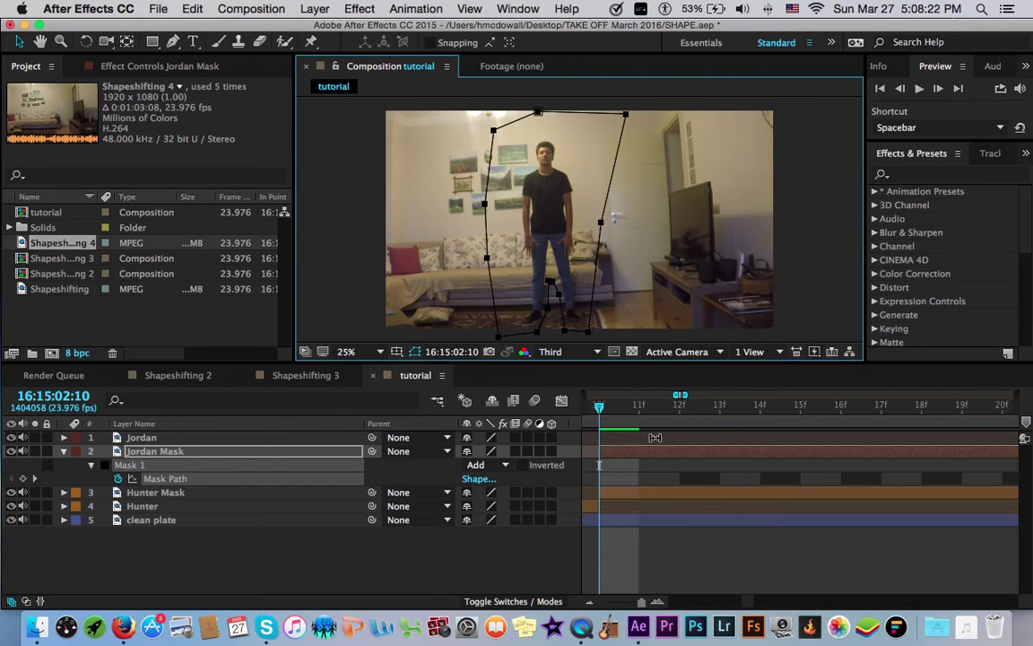
Step: Go to 16:15:02:14 and add a Mask Path keyframe on Mask 1
left_click(761, 406)
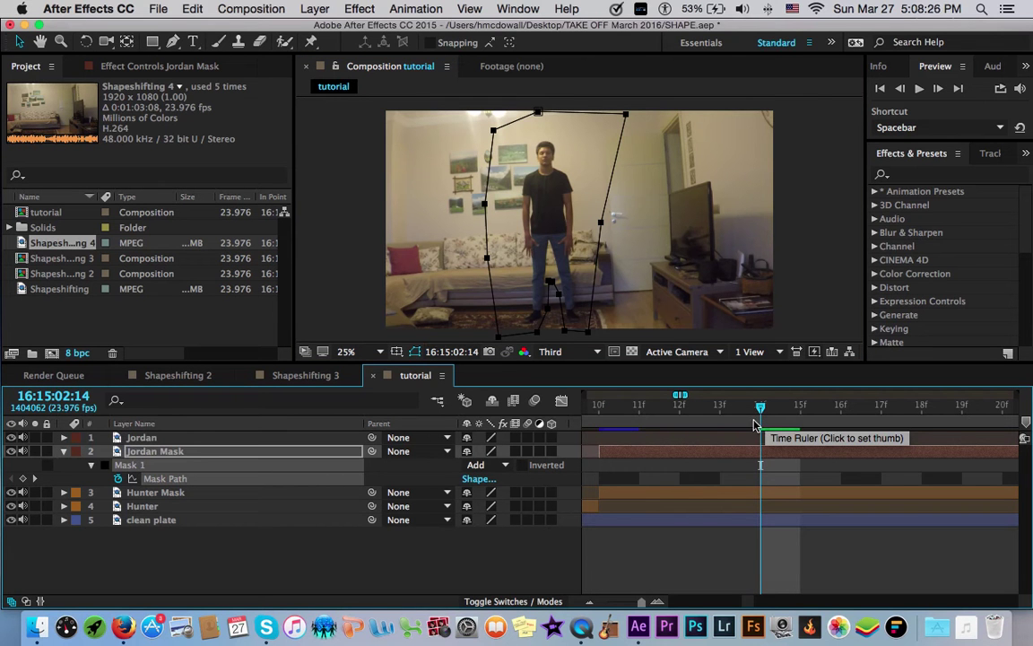
left_click_drag(631, 606, 613, 602)
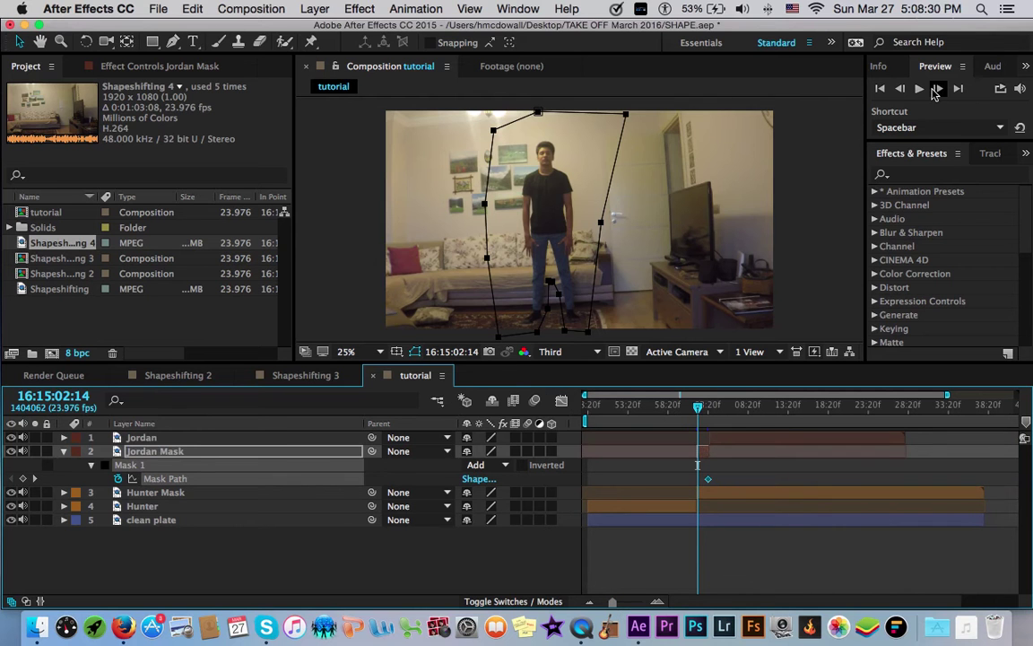
left_click(24, 484)
left_click(23, 480)
Step: Step forward several frames from 02:16 and scrub through the transition to check the mask
left_click(939, 90)
left_click(939, 89)
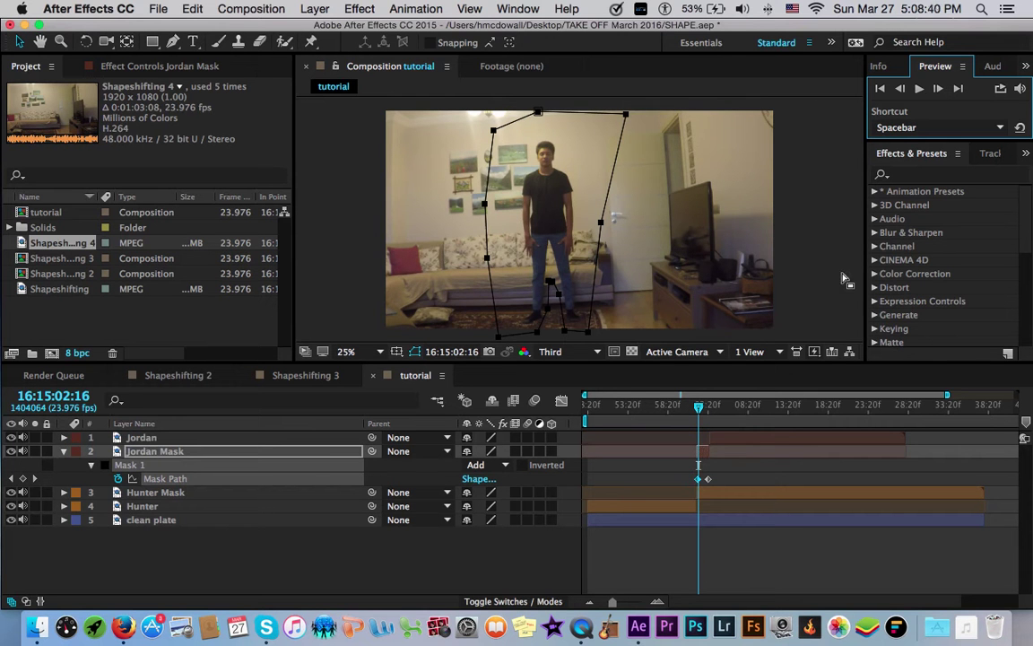
left_click(939, 90)
left_click(939, 89)
left_click(939, 89)
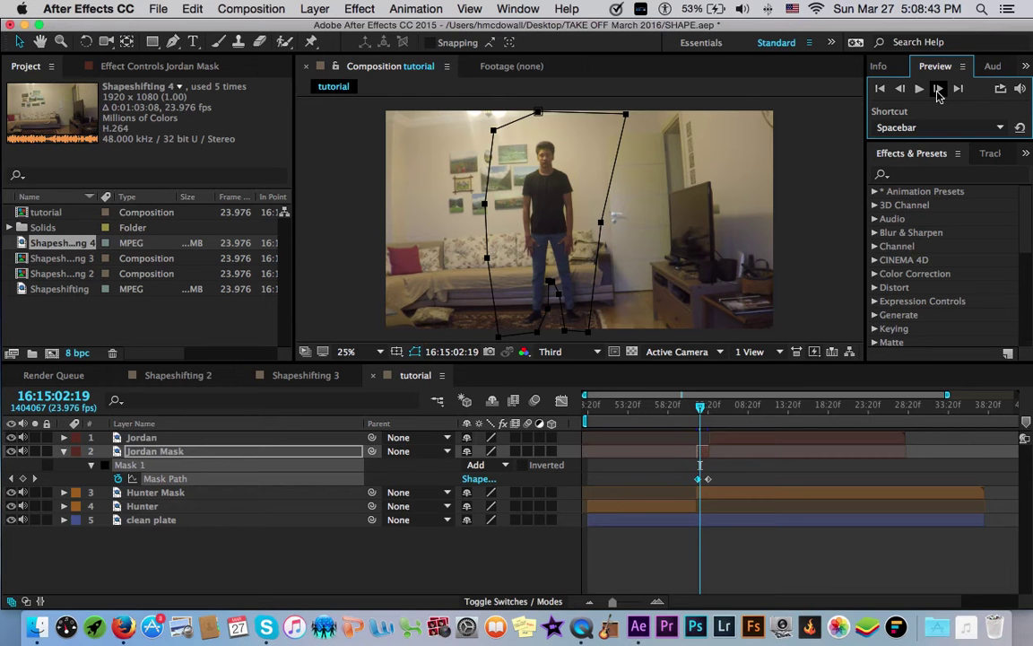
left_click(939, 90)
left_click(939, 89)
left_click(939, 90)
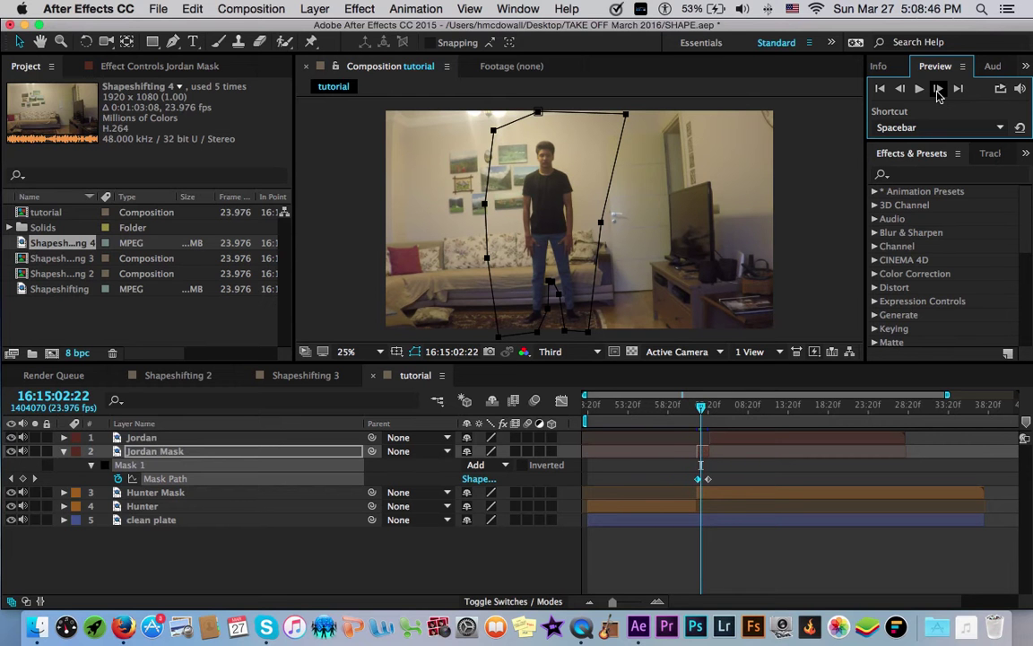
left_click(637, 602)
mouse_move(637, 603)
left_mouse_down()
mouse_move(648, 606)
mouse_move(630, 605)
left_mouse_up()
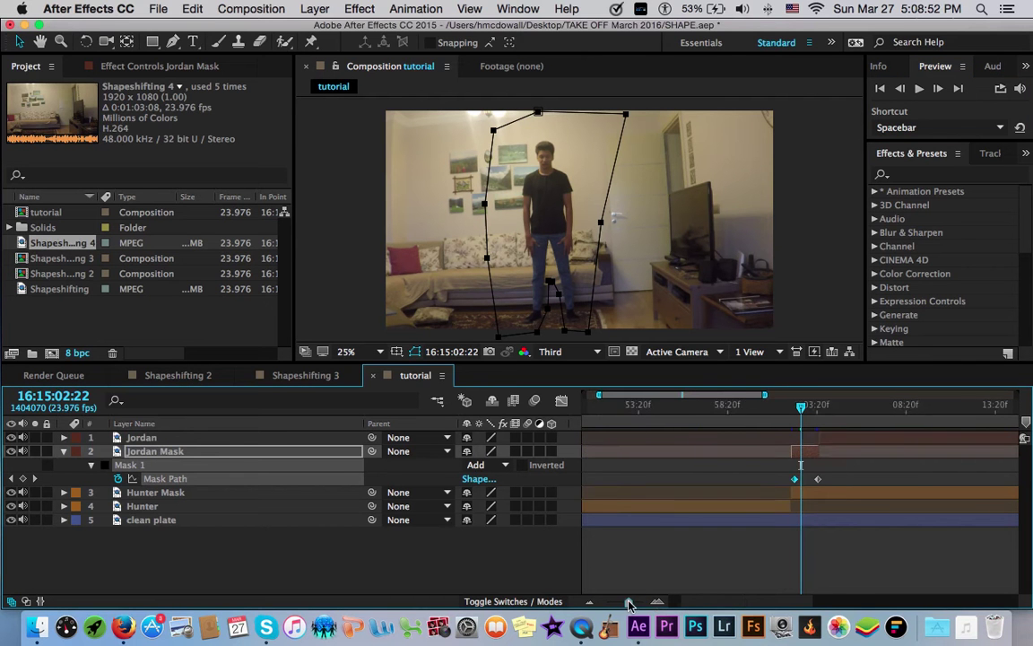
key("minus")
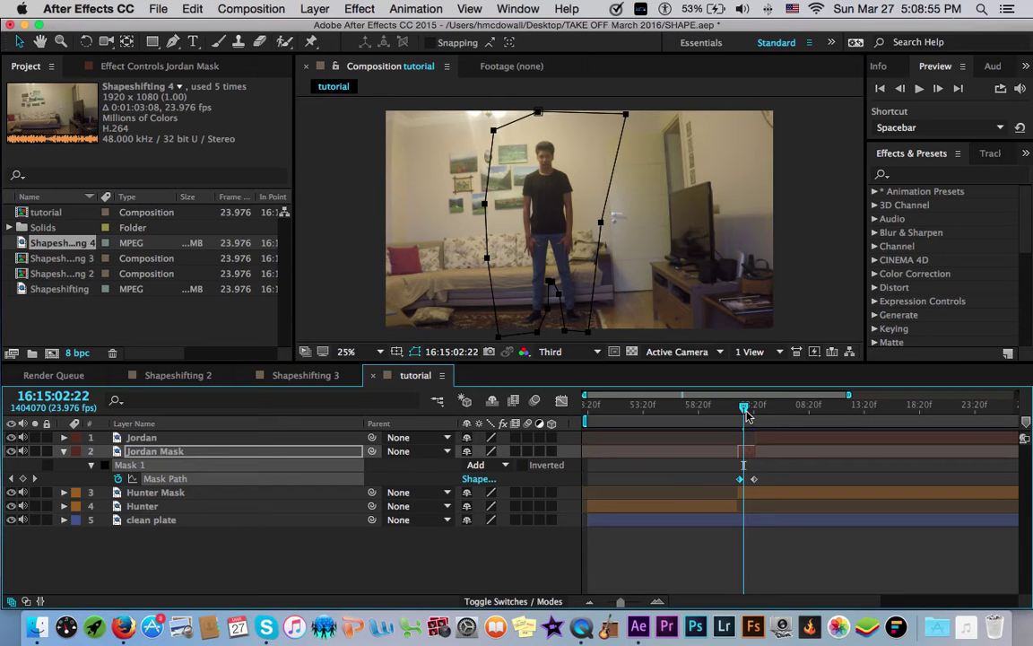
mouse_move(747, 415)
left_mouse_down()
mouse_move(757, 416)
mouse_move(739, 414)
left_mouse_up()
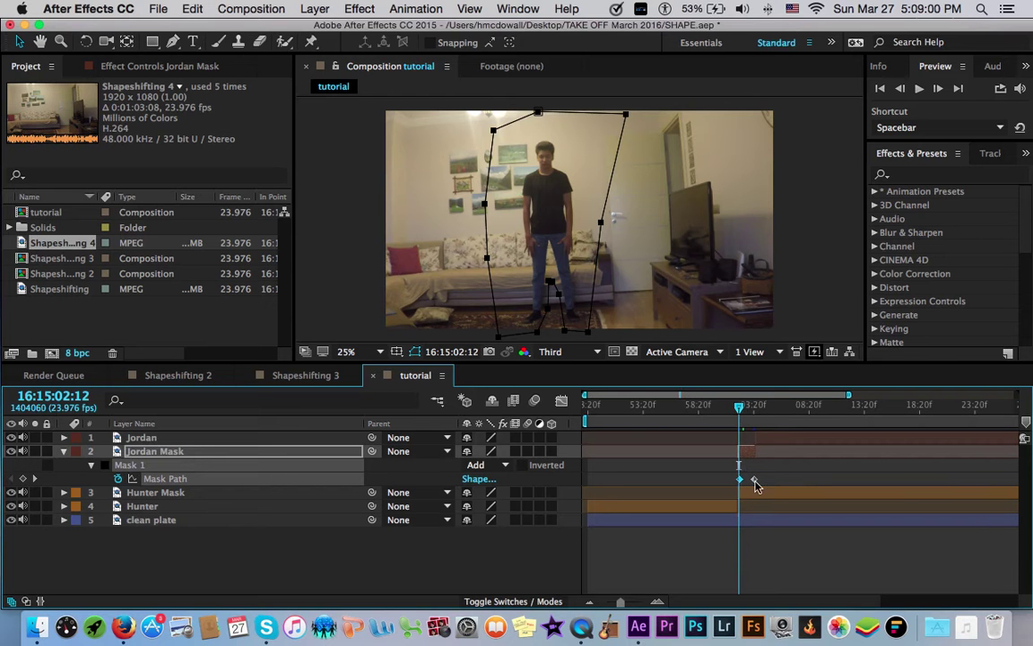
left_click(640, 601)
Step: At 02:10, pull Jordan Mask's points in to hug the man's shoulders, head, sides and legs
key("Page_Up")
key("Page_Up")
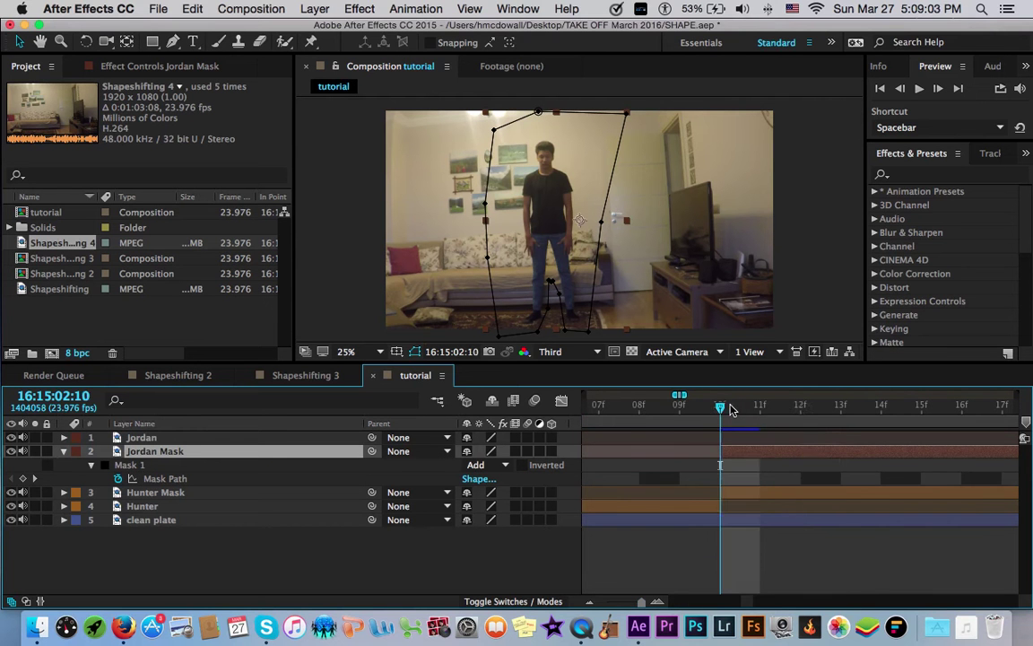
left_click_drag(493, 131, 525, 179)
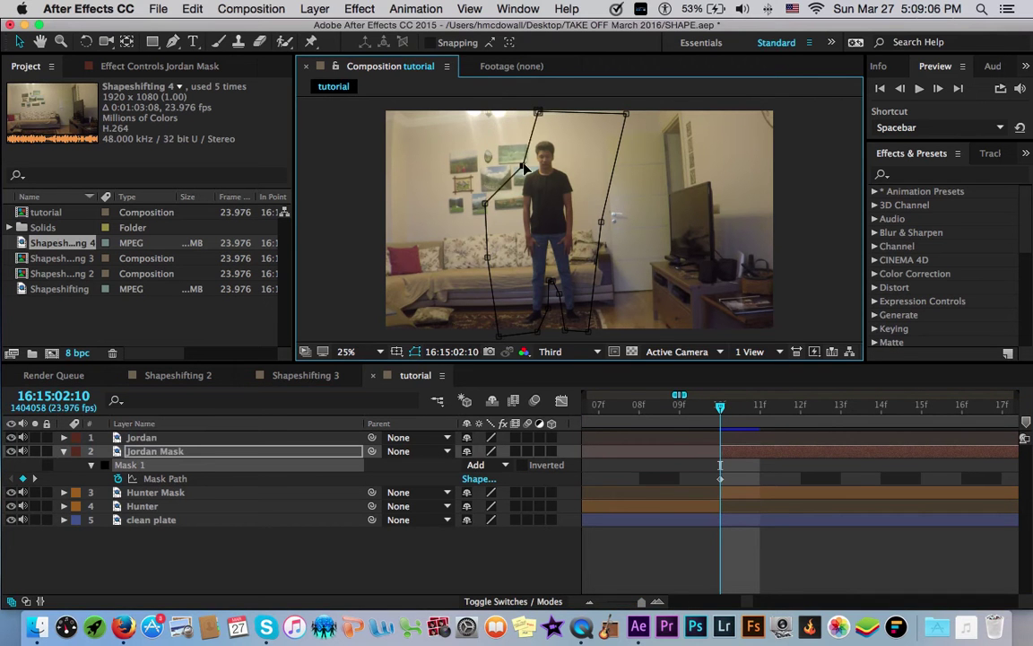
left_click_drag(537, 113, 567, 176)
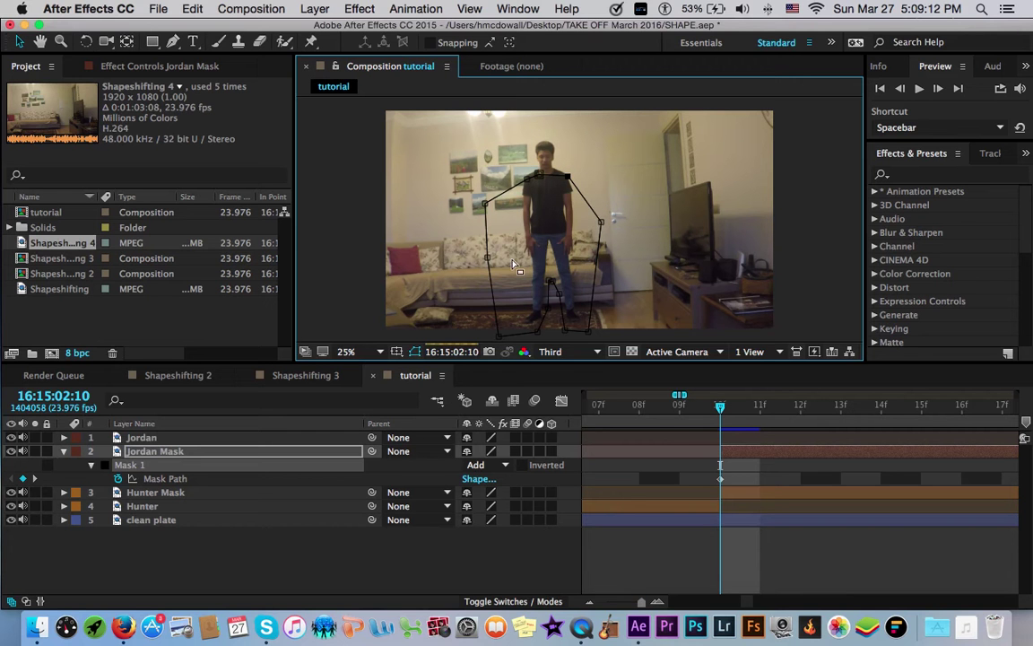
left_click_drag(482, 205, 526, 209)
left_click_drag(603, 218, 571, 224)
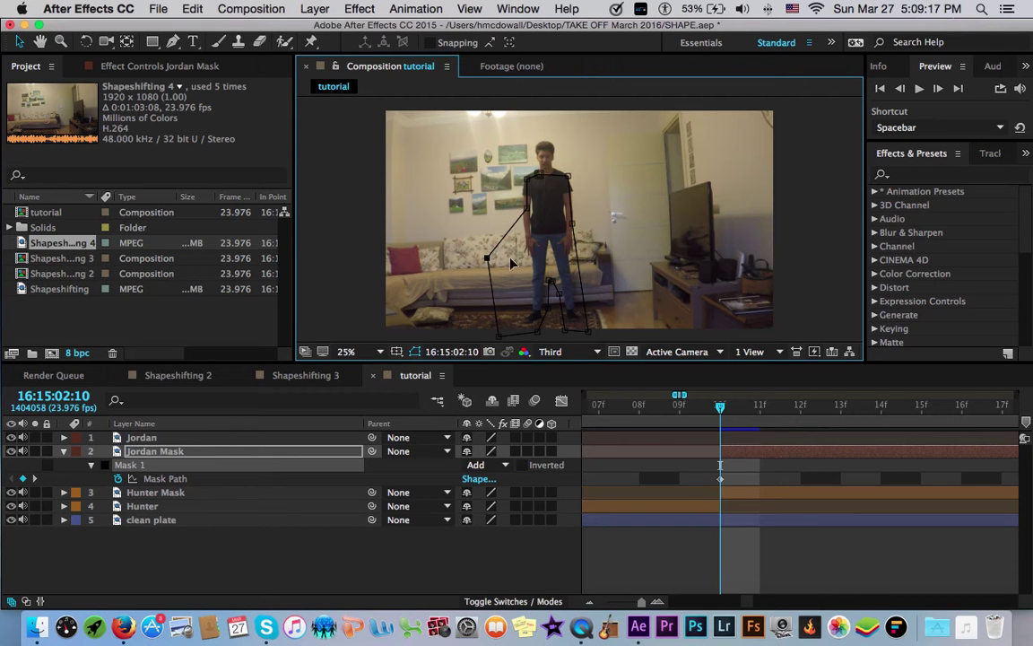
left_click_drag(511, 262, 534, 340)
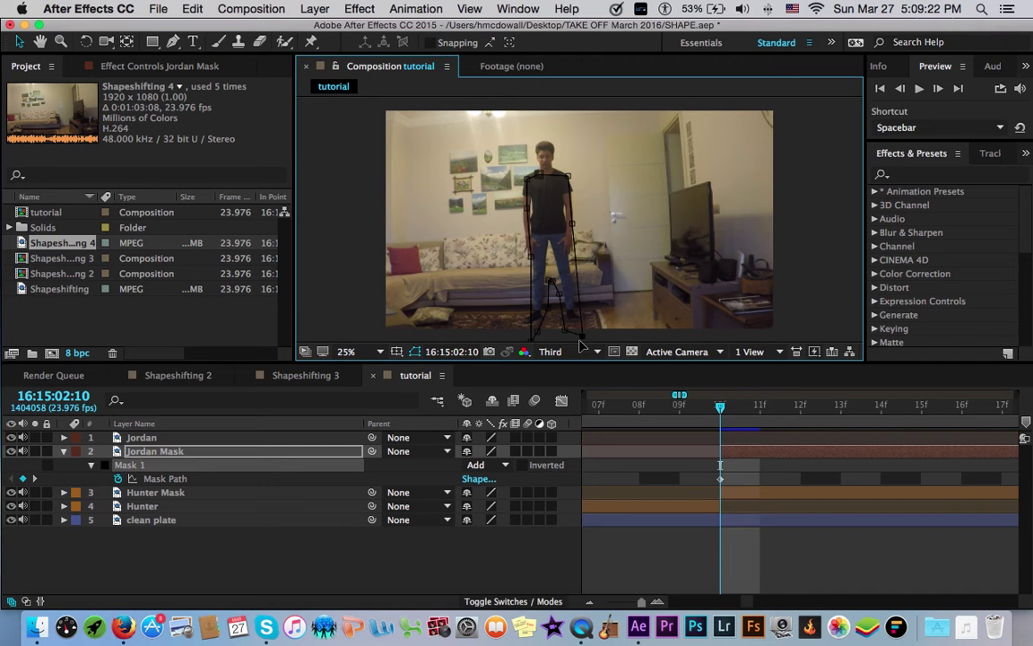
left_click_drag(581, 337, 574, 338)
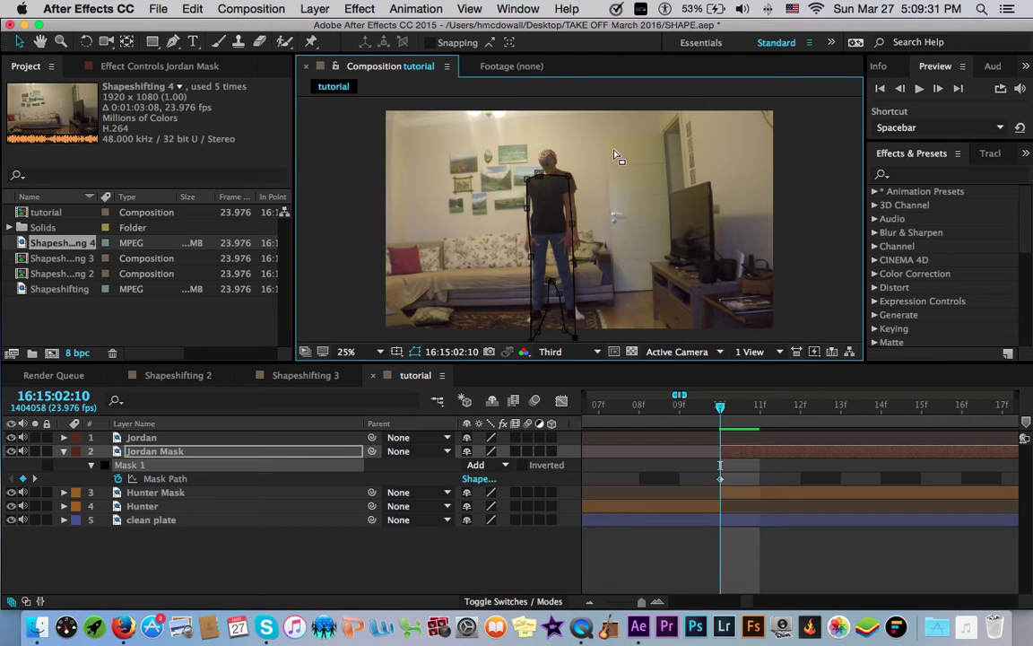
left_click(415, 352)
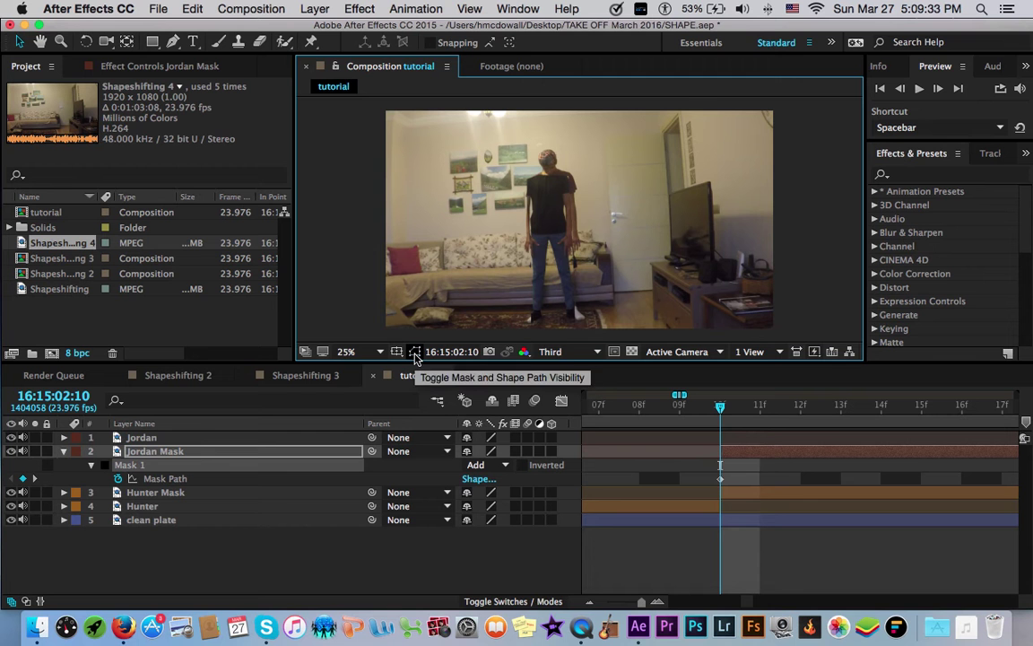
Step: Reveal Mask Feather and try 10, 15 and 70 pixel feathers on Jordan Mask
key("f")
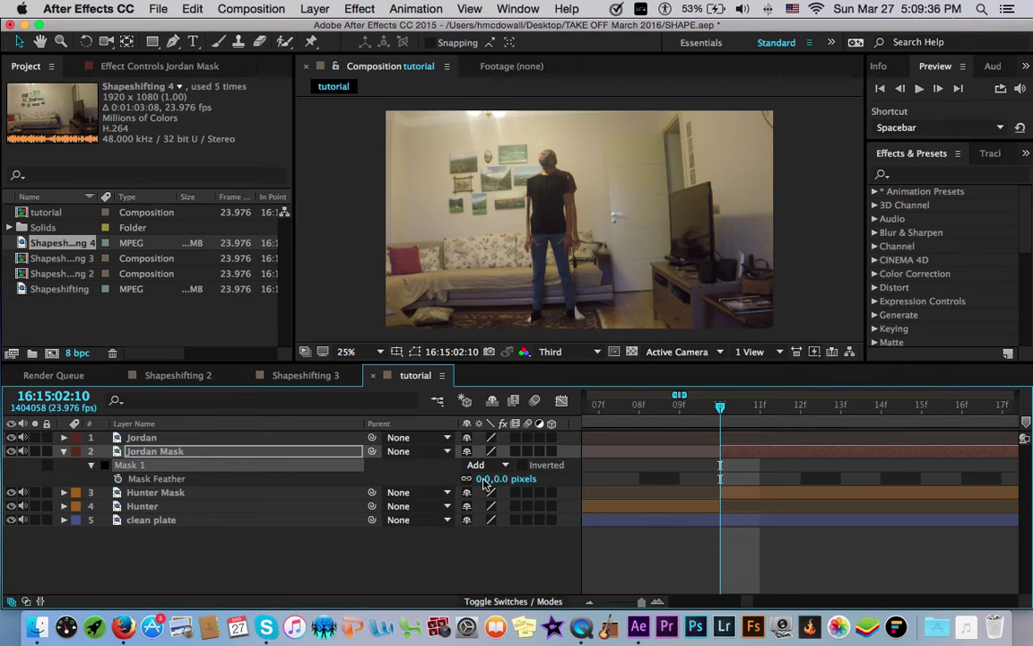
left_click(485, 479)
type("0")
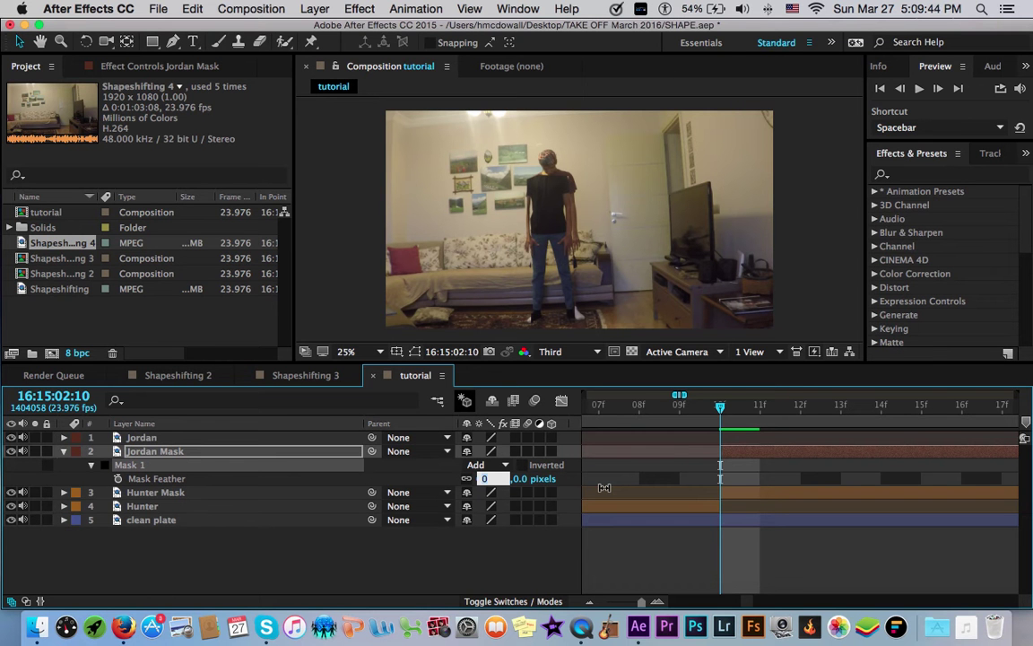
key("Return")
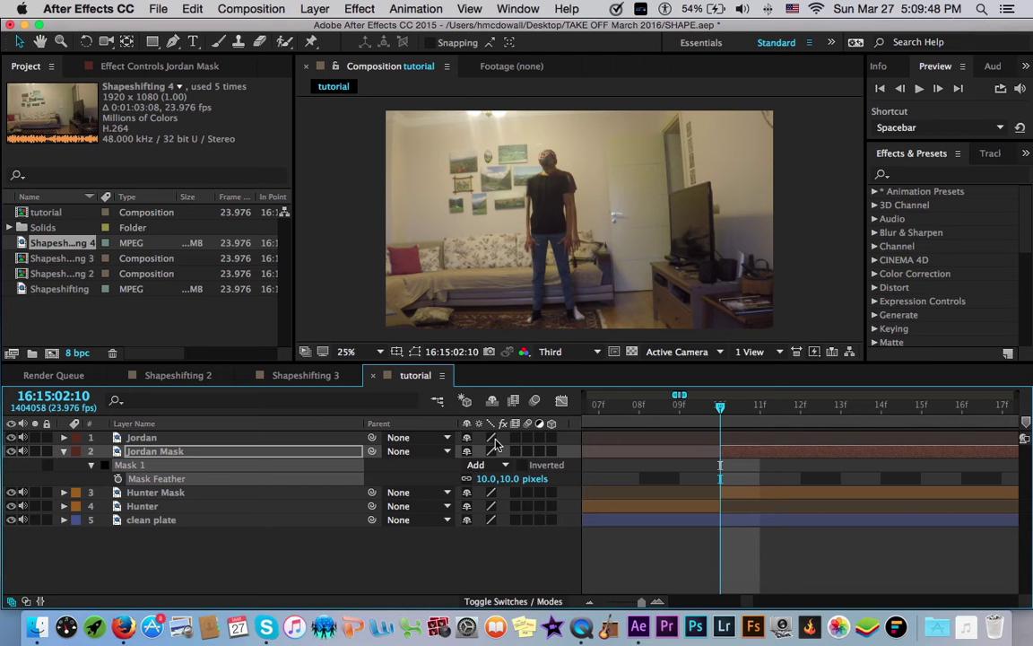
left_click(485, 478)
type("15")
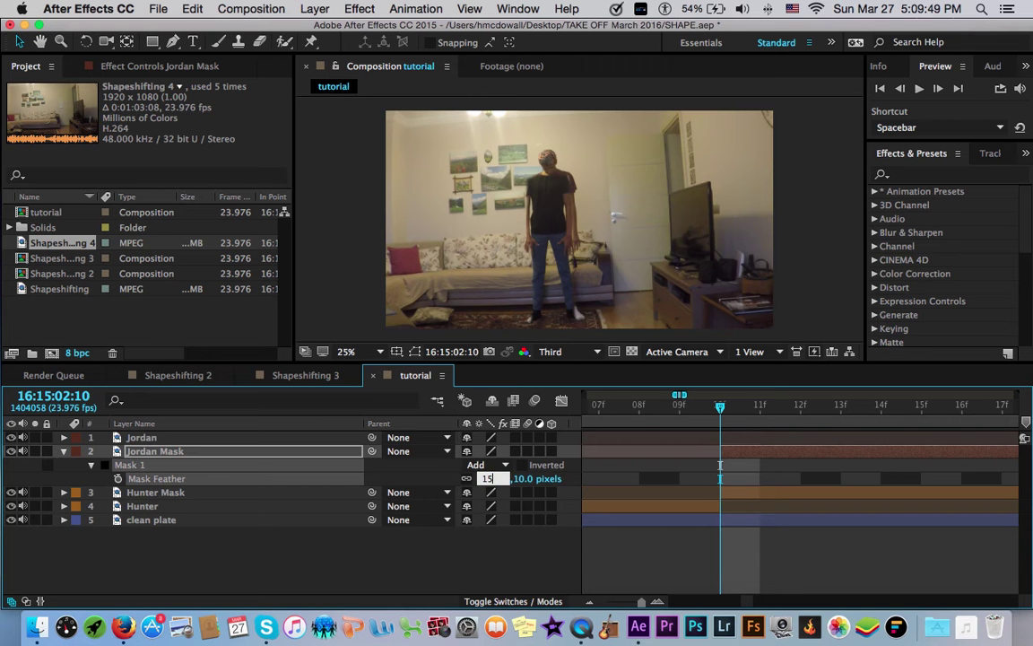
key("Return")
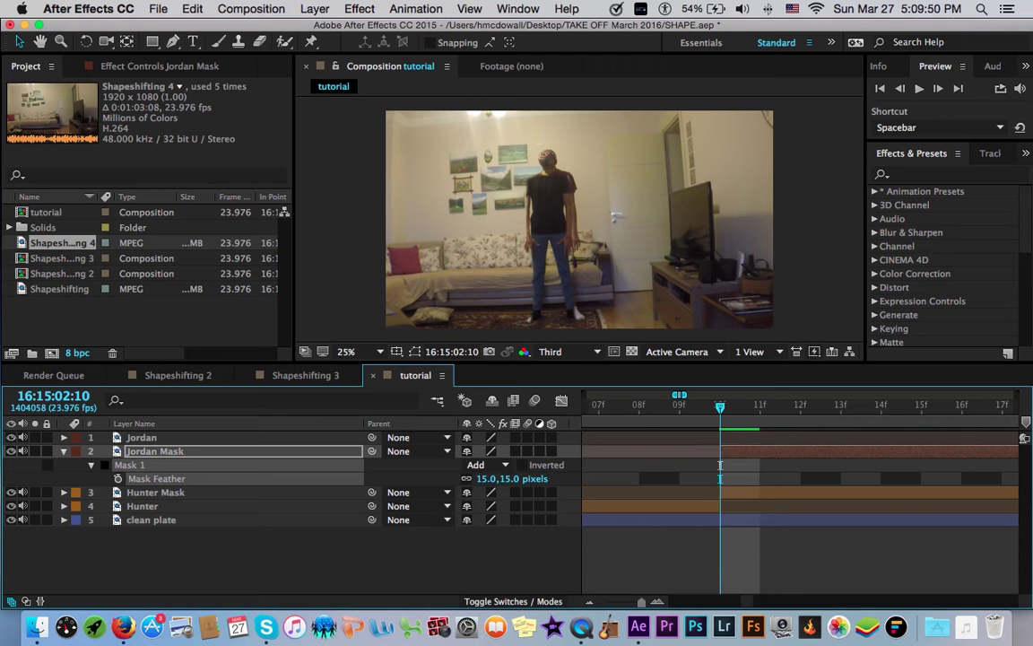
left_click(484, 478)
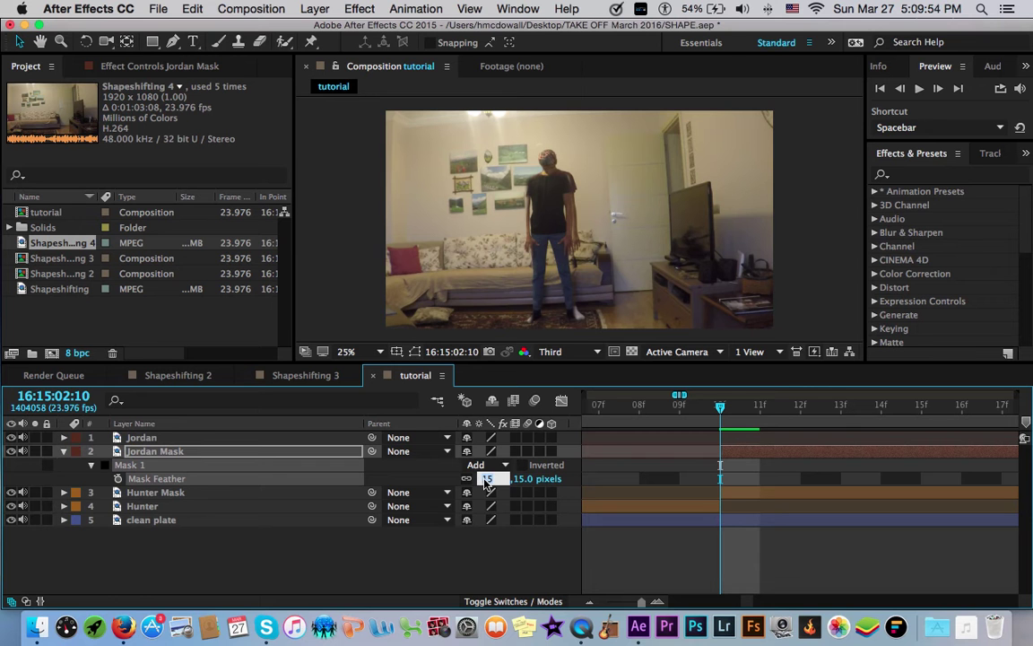
type("70")
key("Return")
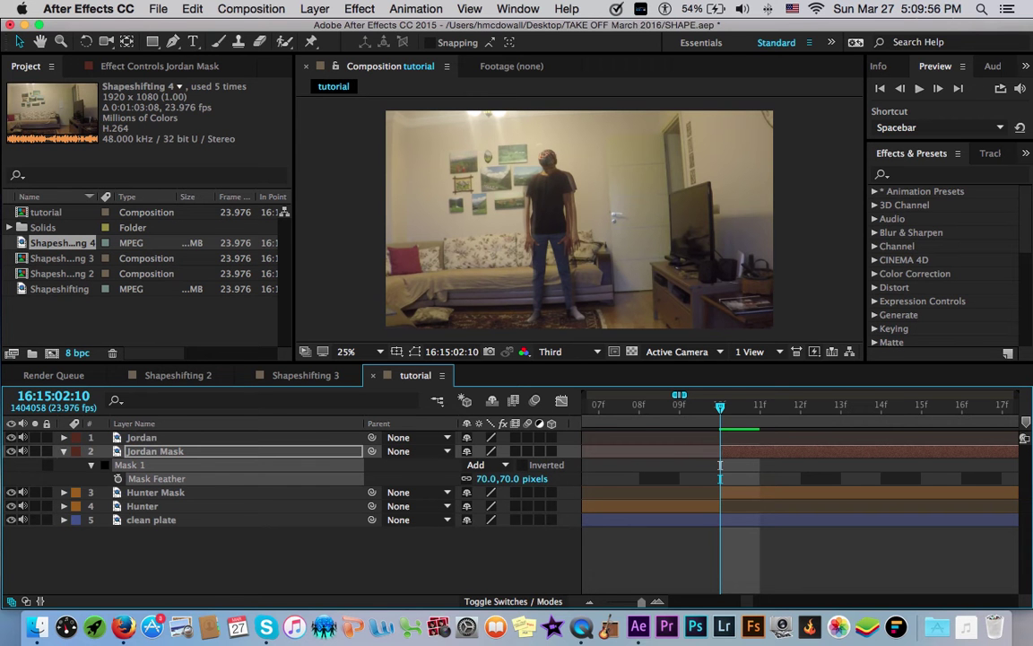
Step: Settle the mask feather at 20 pixels after trying 30, and show the outline again
left_click(484, 478)
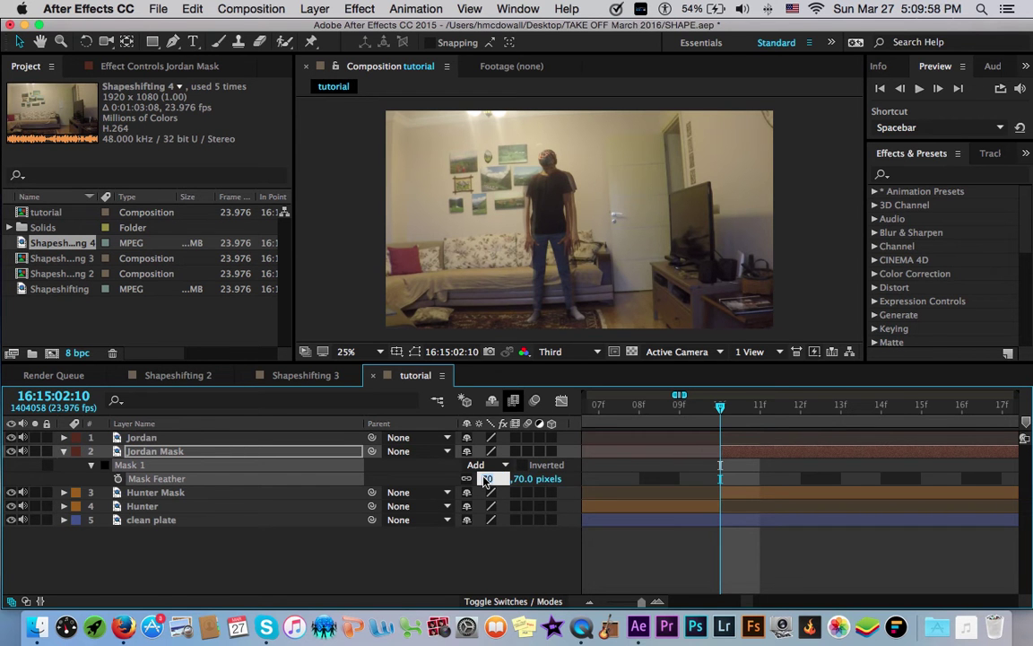
type("30")
key("Return")
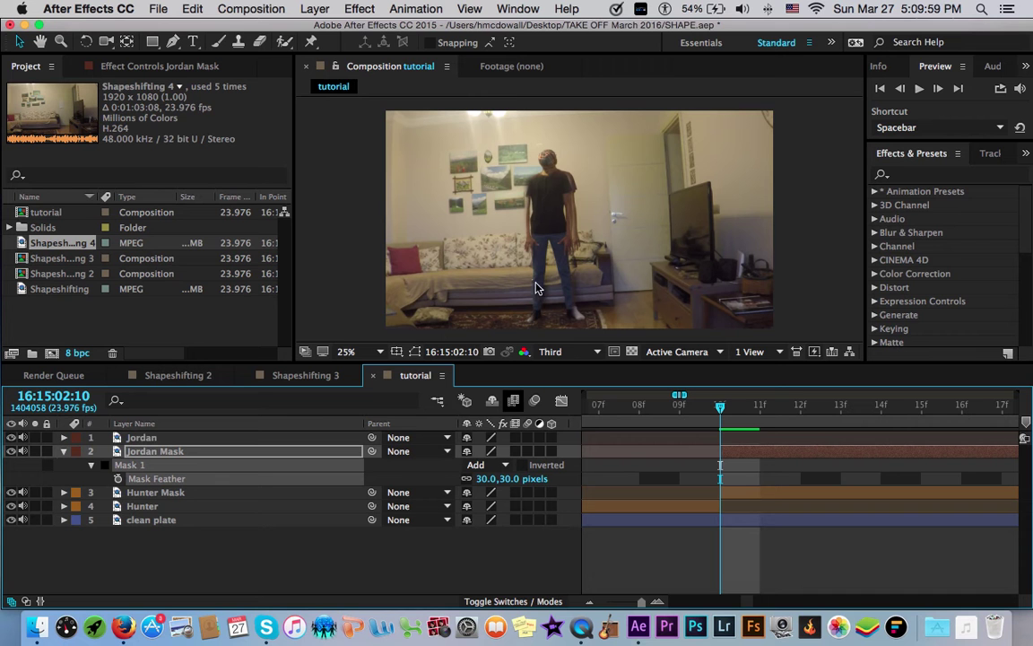
left_click(484, 478)
type("20")
key("Return")
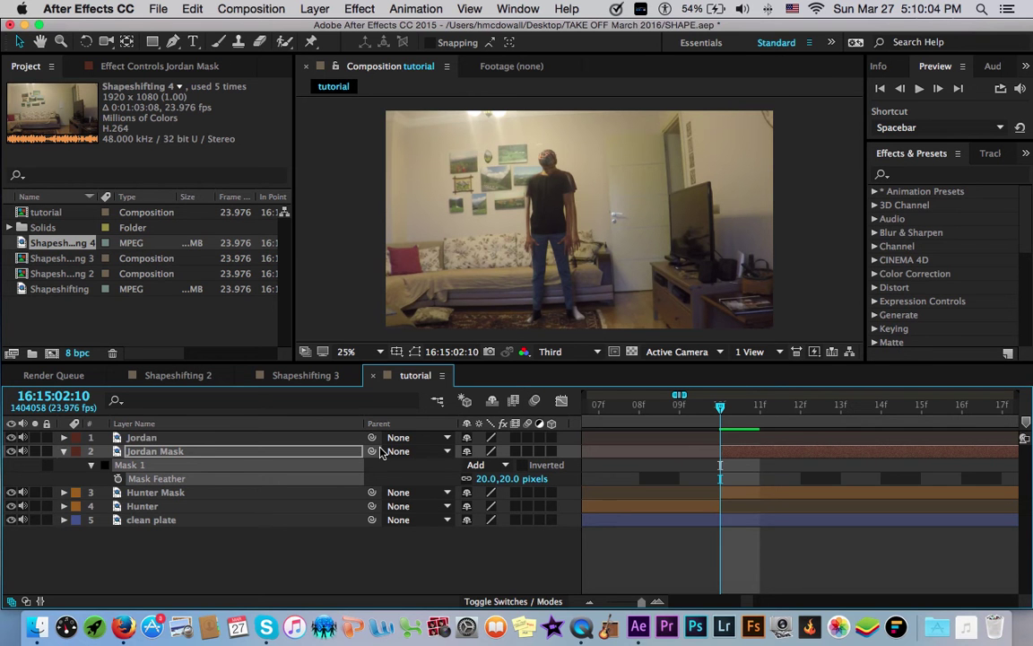
left_click(416, 351)
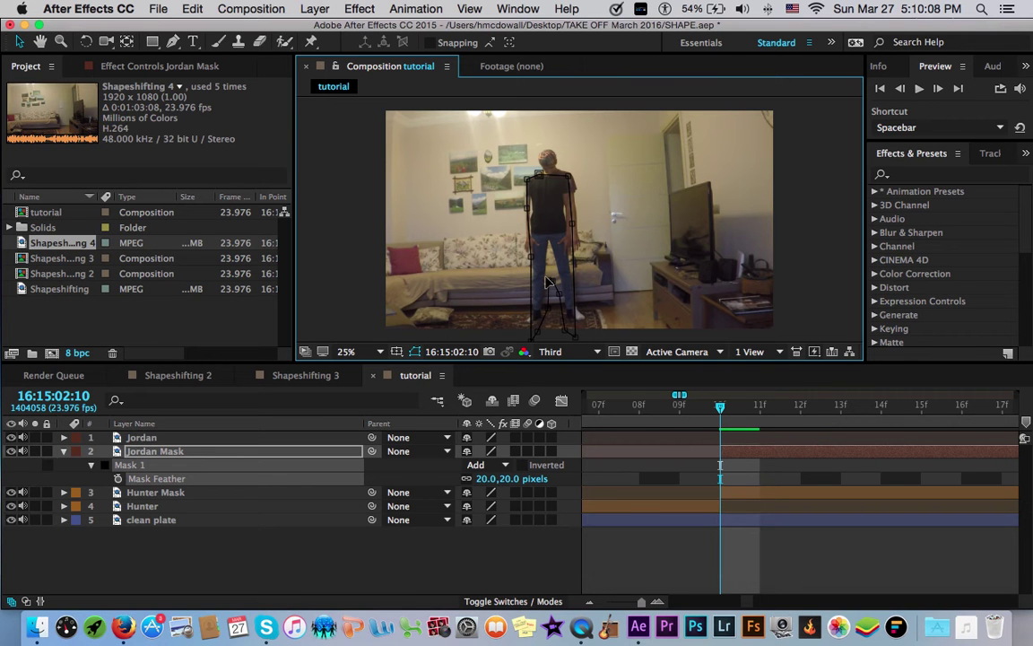
Step: Select the vertices around the feet, pull the others toward them, and delete Mask 1's upper vertices
left_click(549, 289)
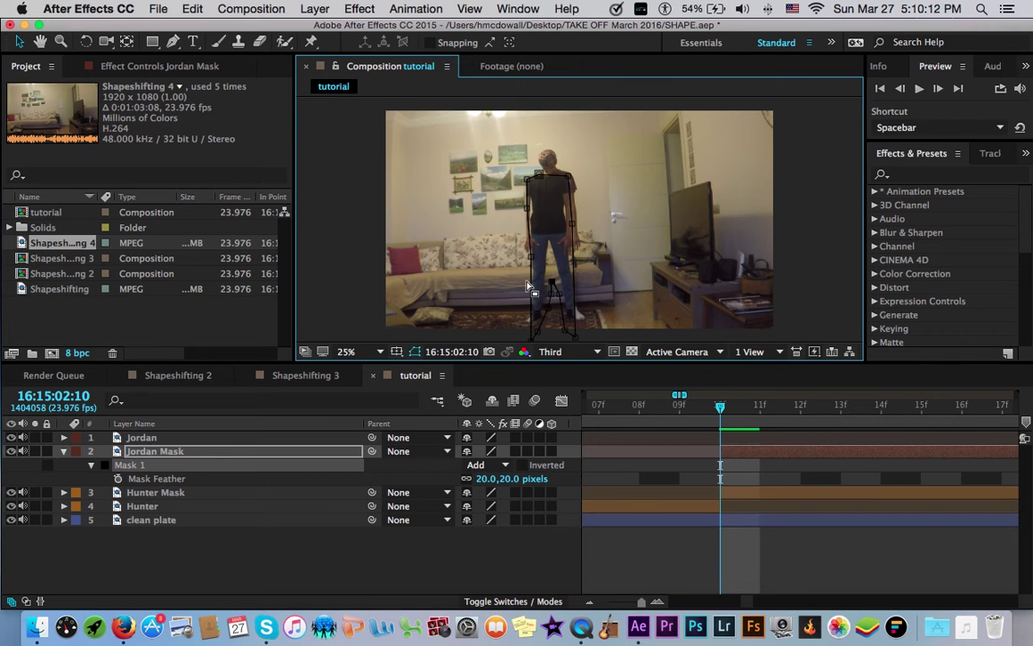
left_click_drag(541, 277, 568, 339)
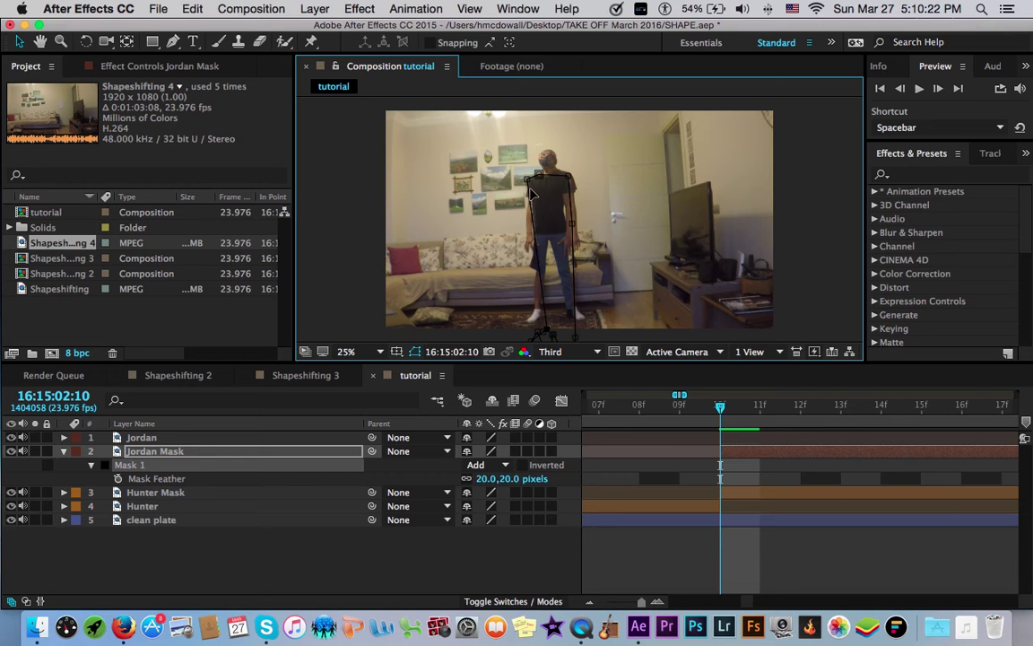
left_click_drag(529, 177, 540, 175)
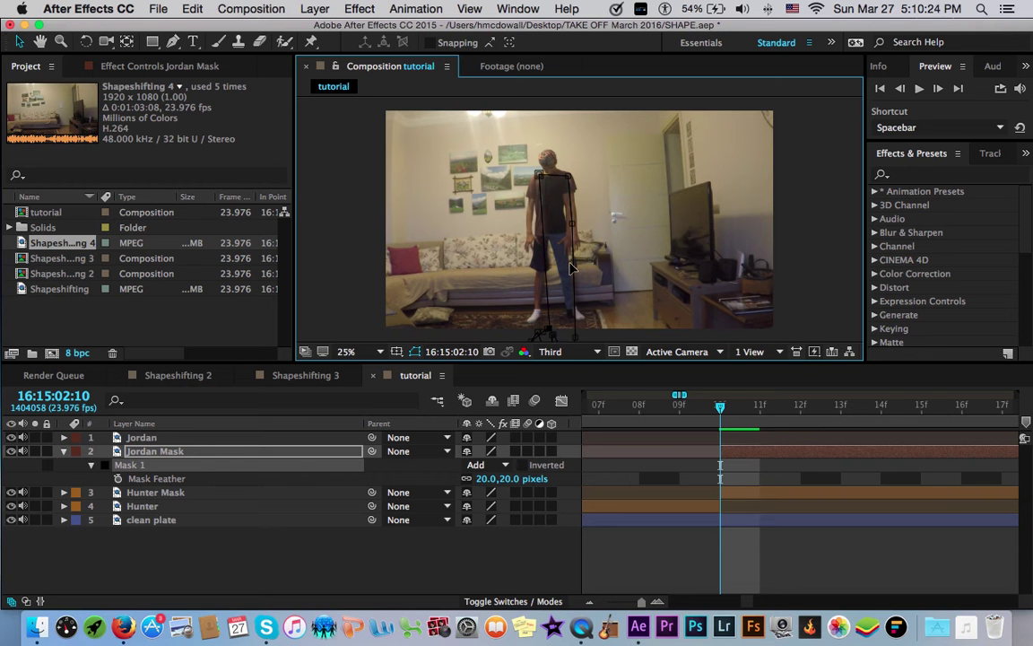
left_click_drag(587, 251, 566, 335)
key("Delete")
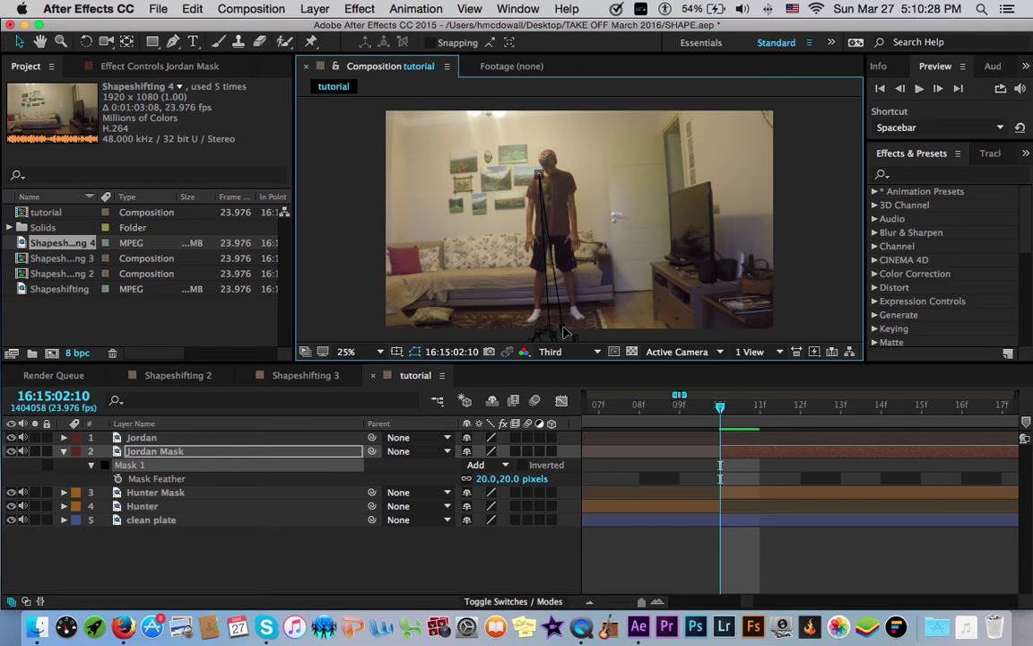
key("Delete")
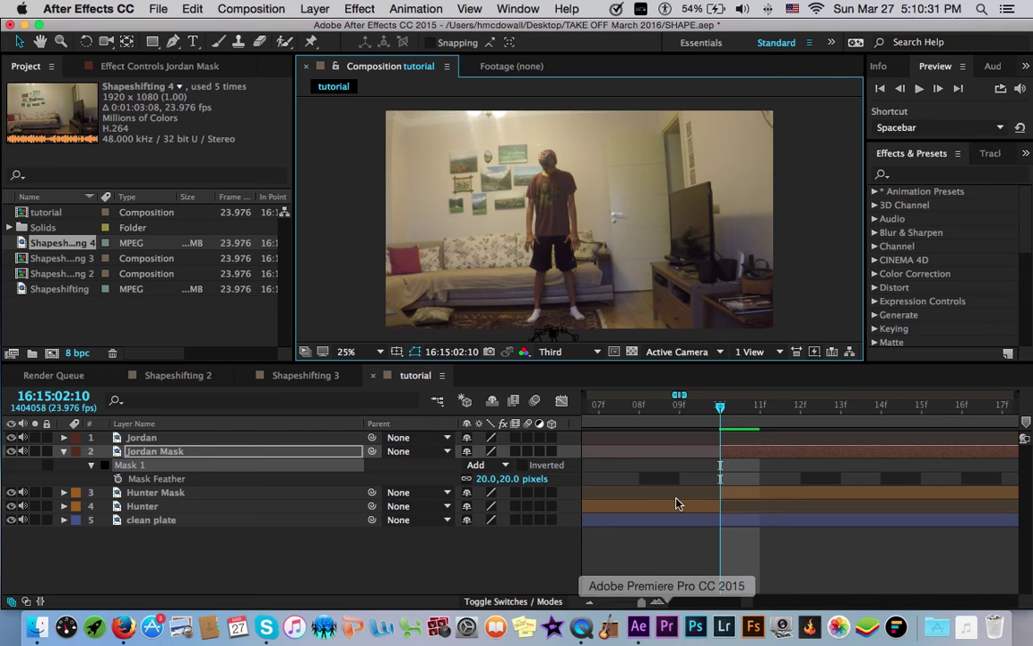
Step: Zoom the timeline out, move later to 03:02, and reveal Jordan Mask's Mask Path
scroll(619, 606, "left", 2)
left_click(619, 607)
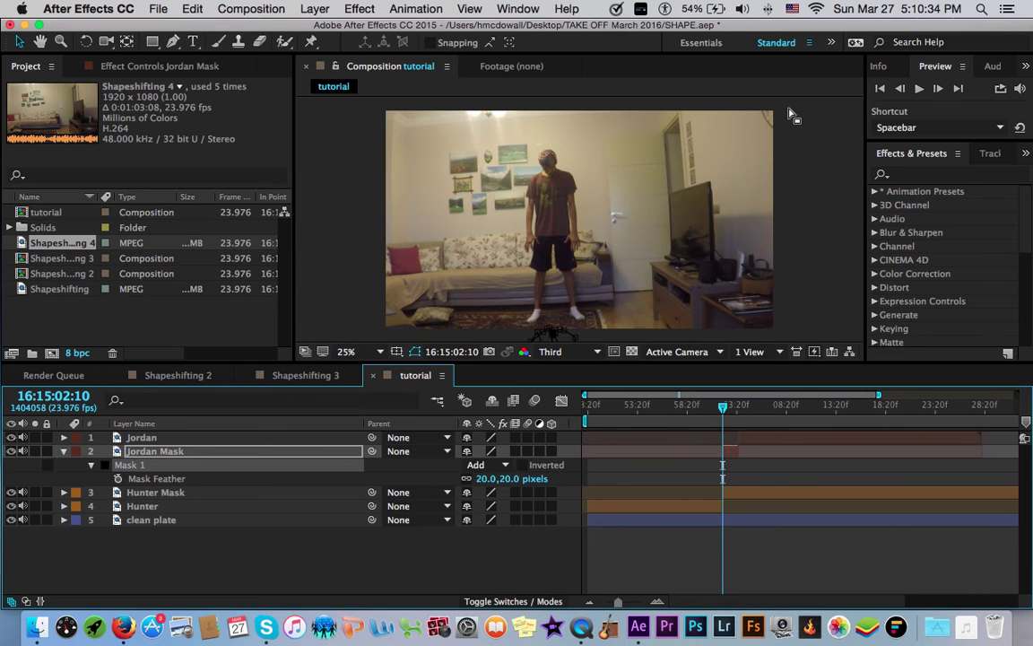
left_click_drag(723, 413, 727, 412)
key("m")
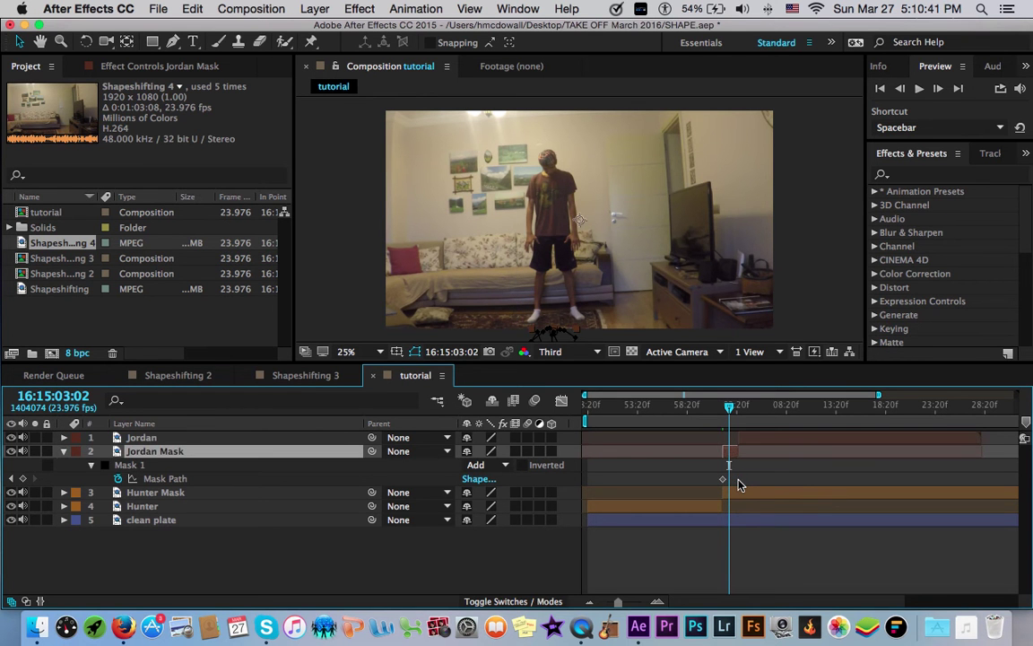
key("Delete")
key("super+z")
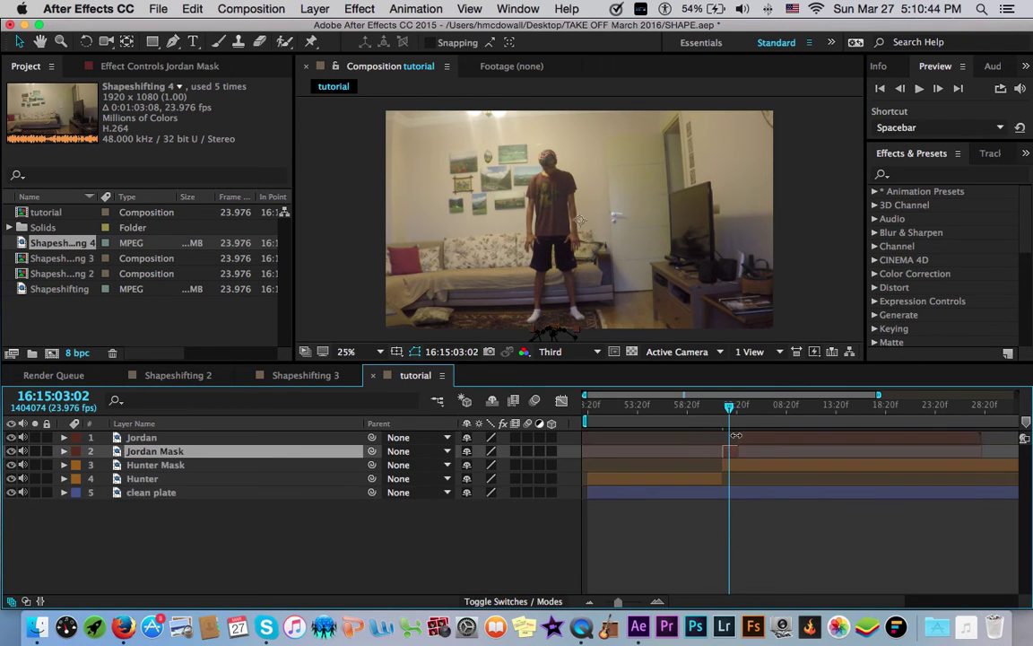
key("m")
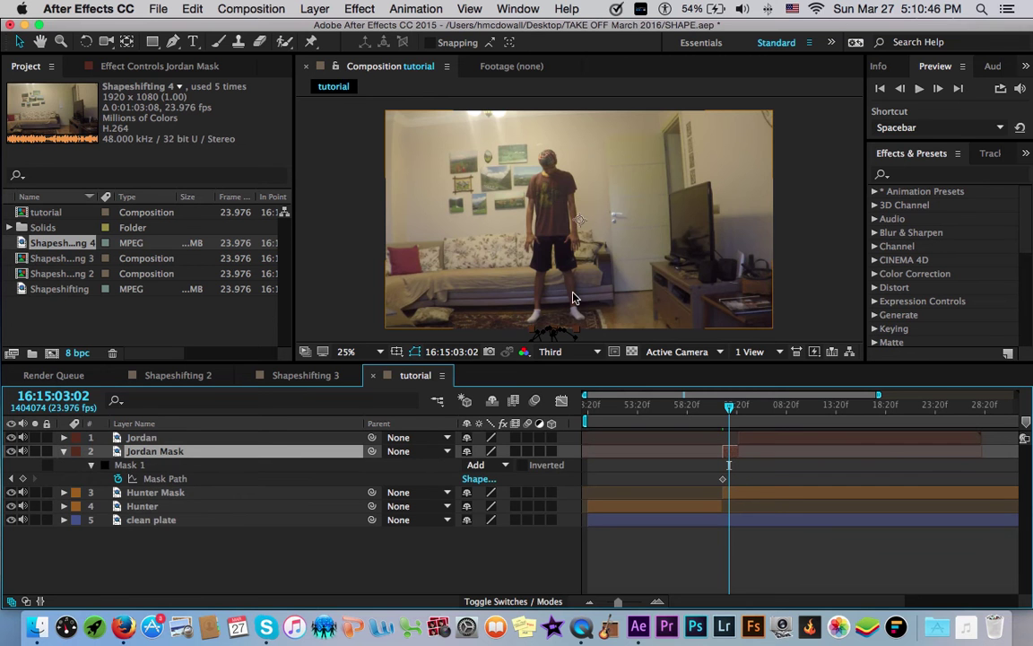
Step: Reframe the composition view and select Mask 1 of Jordan Mask with the Selection tool
key("comma")
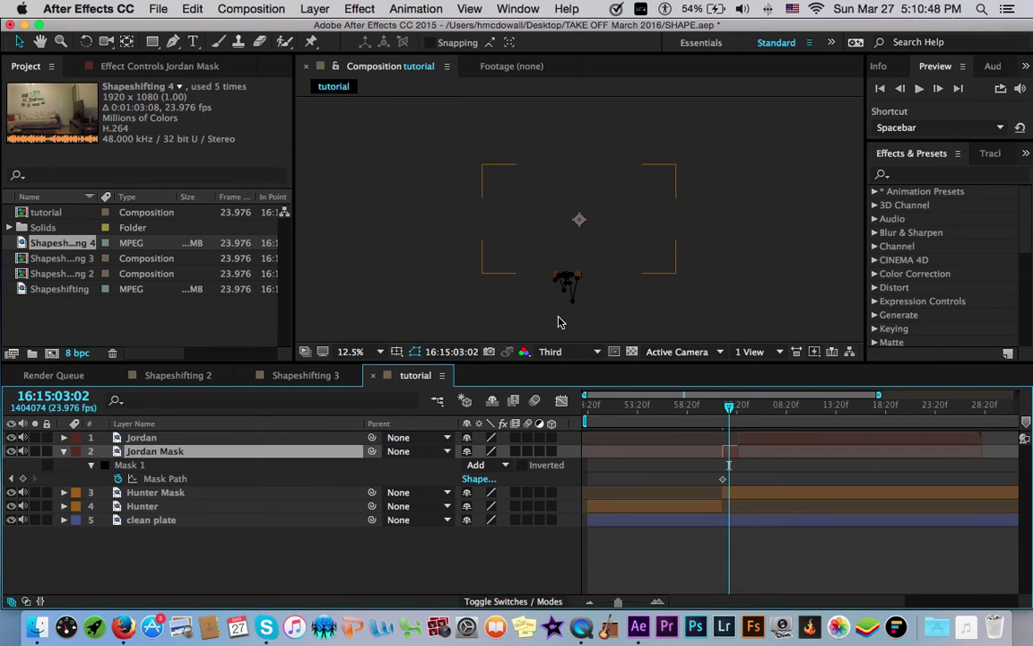
key("period")
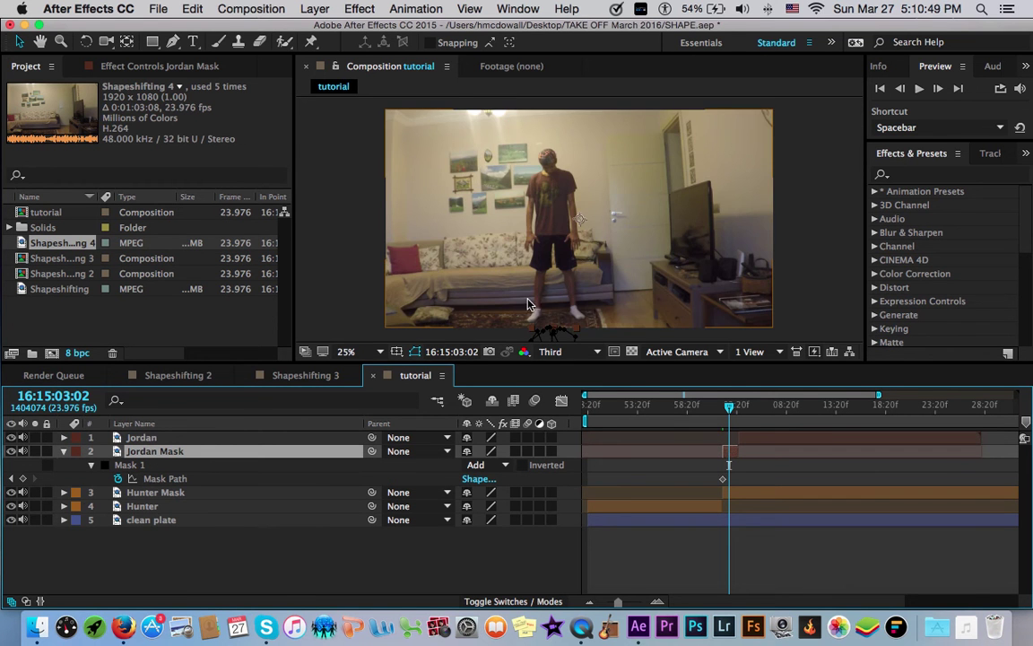
left_click_drag(527, 297, 492, 265)
key("v")
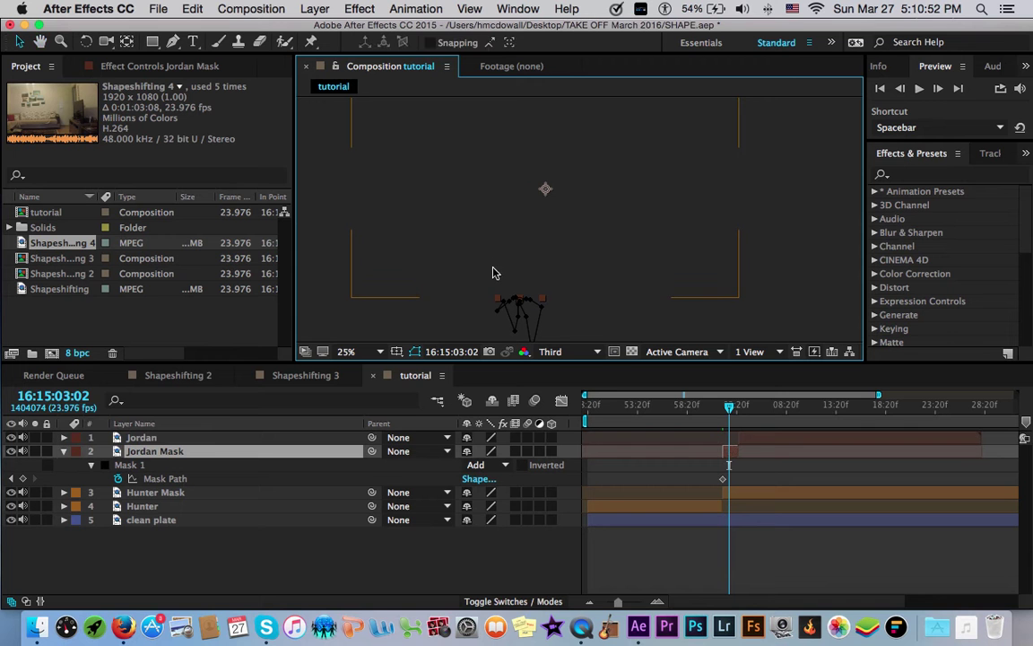
left_click(512, 400)
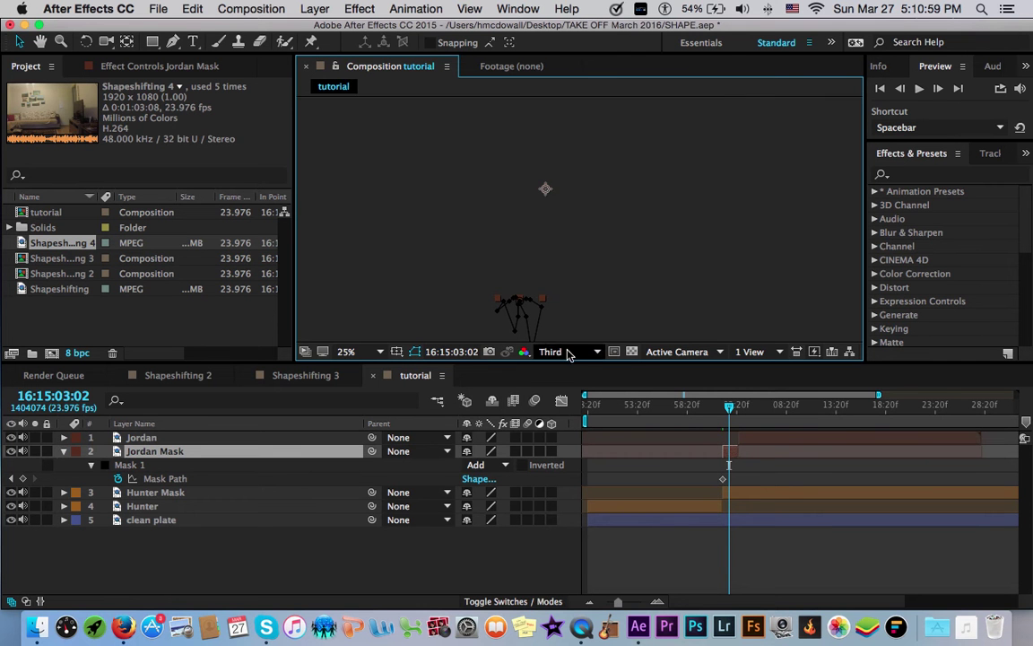
left_click(533, 304)
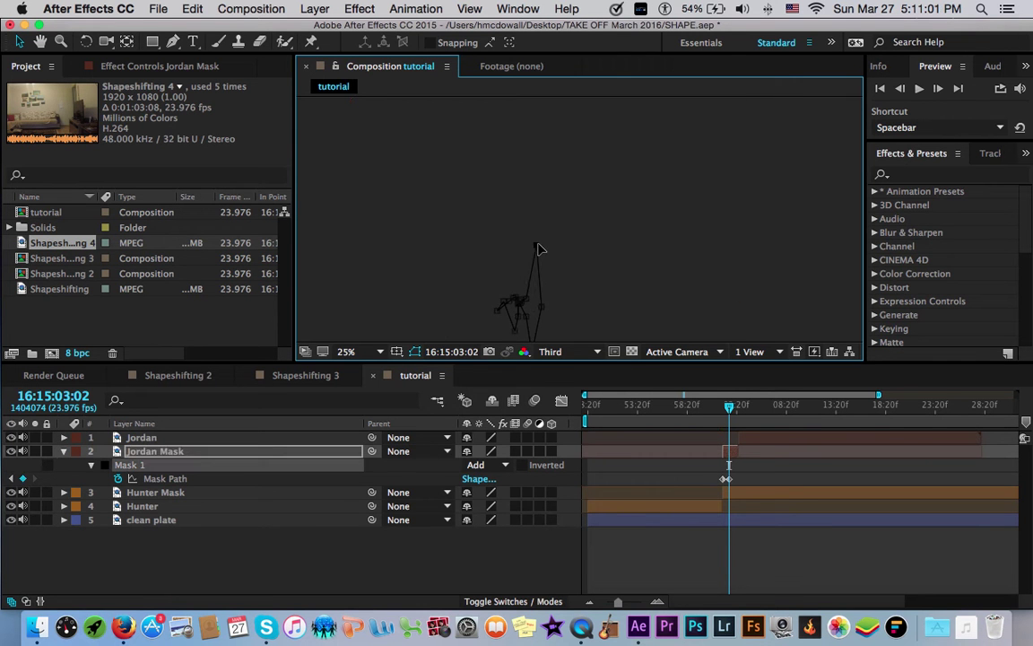
Step: Set the viewer to Fit and Quarter resolution, then raise a knee vertex to head height
left_click(381, 351)
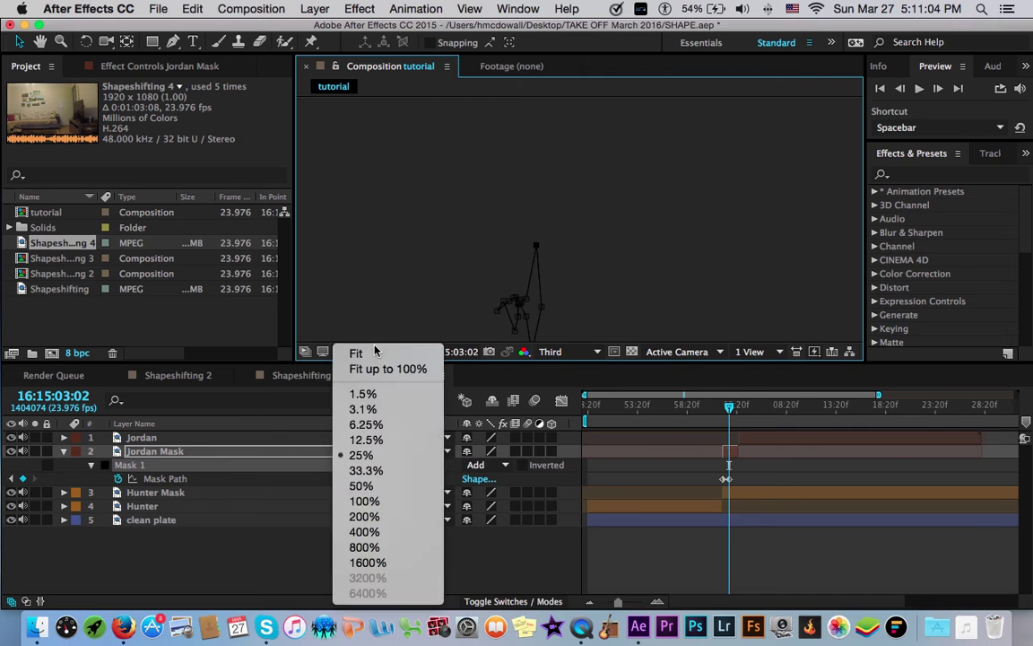
left_click(383, 353)
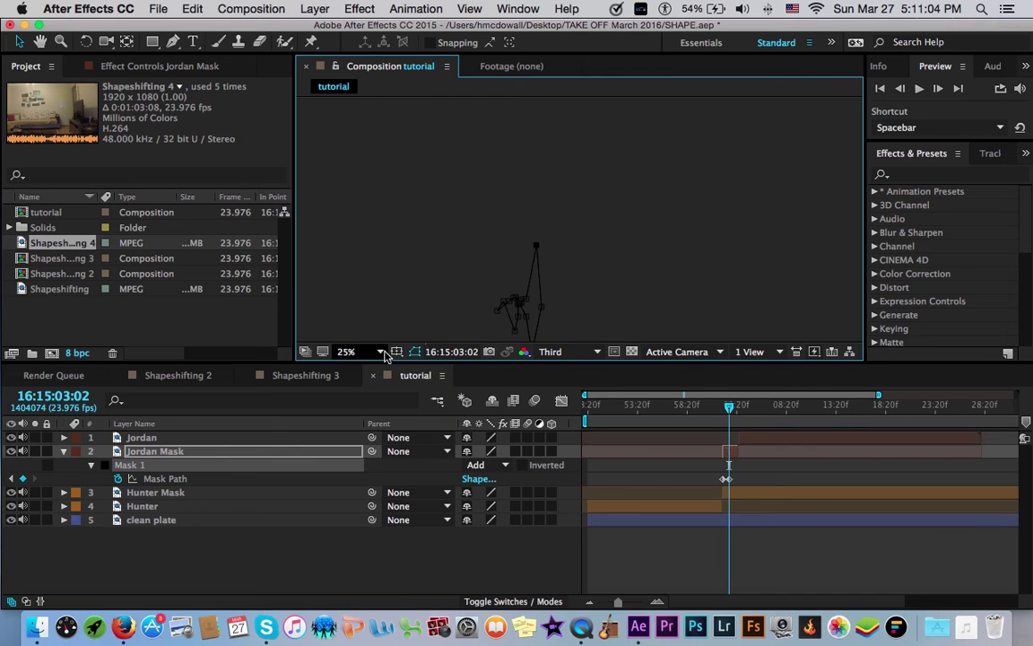
left_click(570, 352)
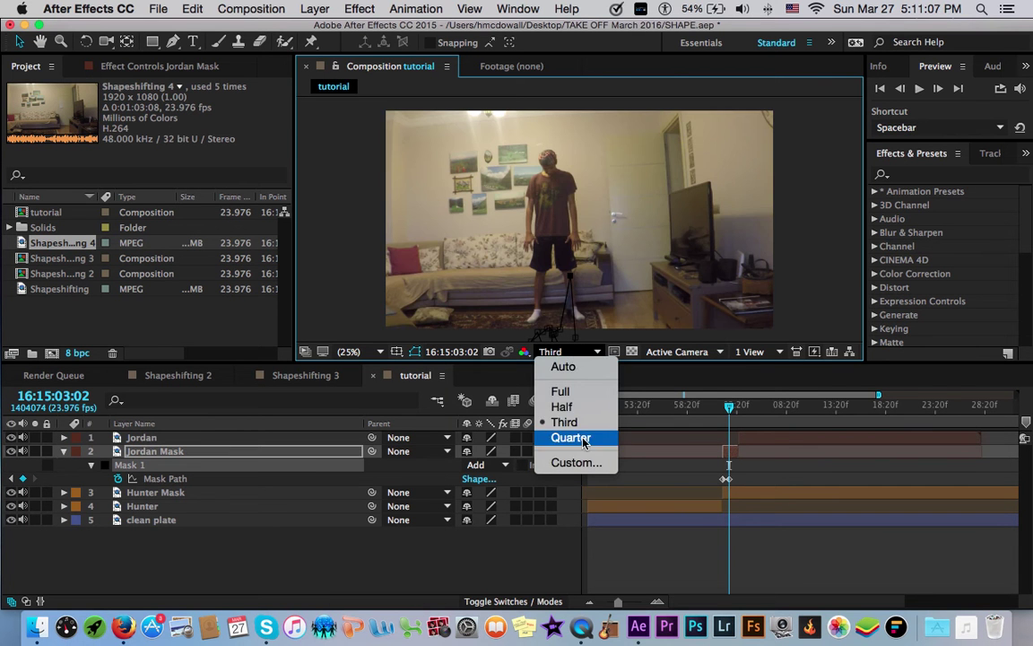
left_click(570, 434)
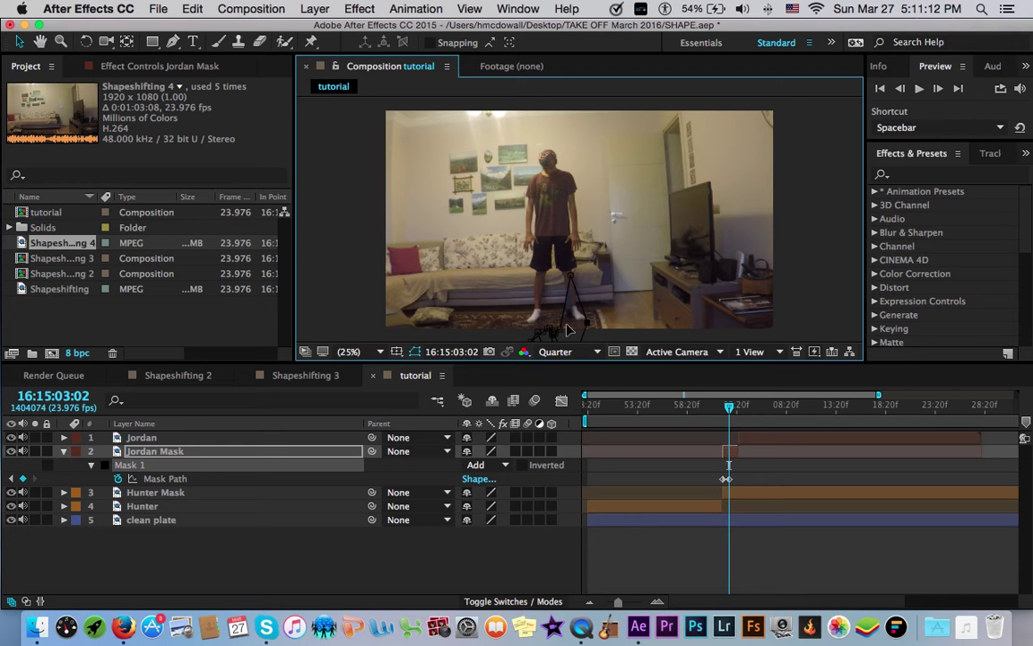
left_click_drag(570, 273, 558, 193)
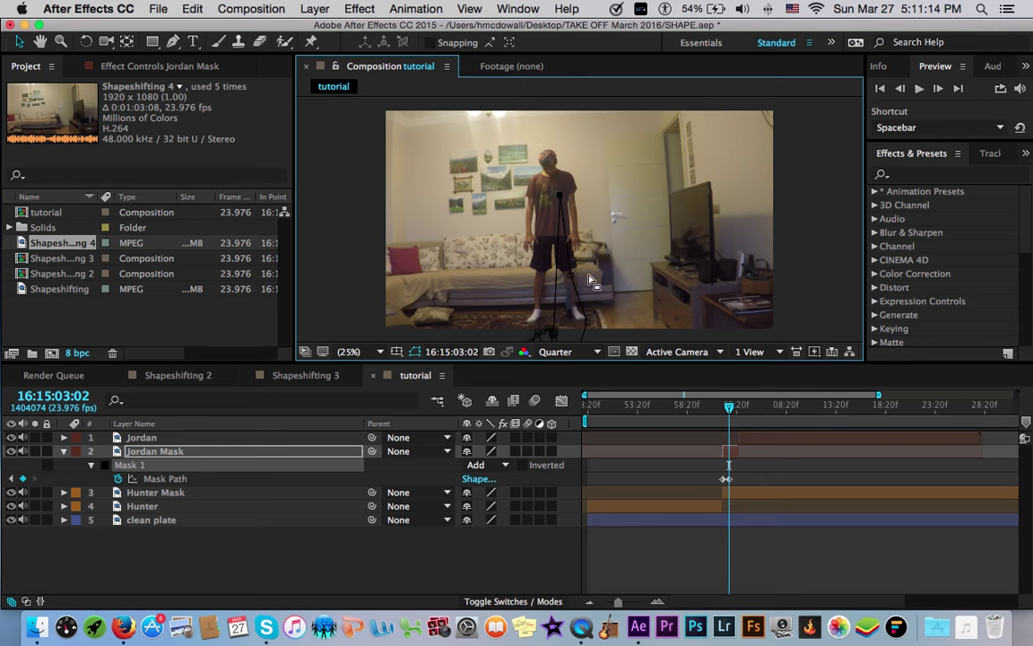
Step: At 03:02, reposition Mask 1's vertices around the figure's chest, waist and legs
left_click_drag(578, 281, 578, 186)
left_click_drag(579, 190, 567, 236)
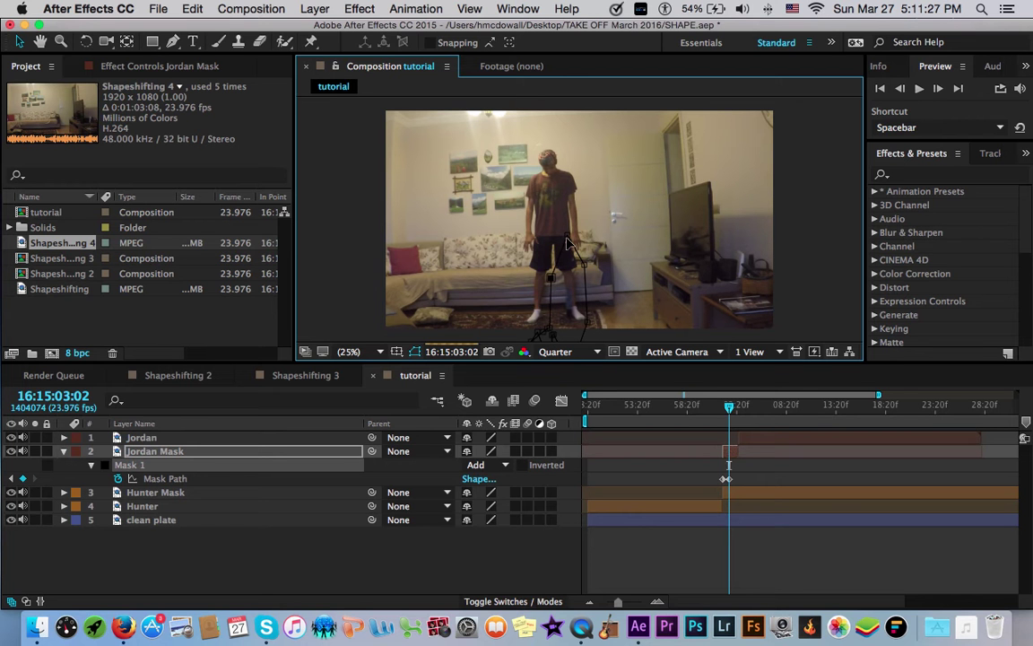
left_click_drag(569, 236, 580, 216)
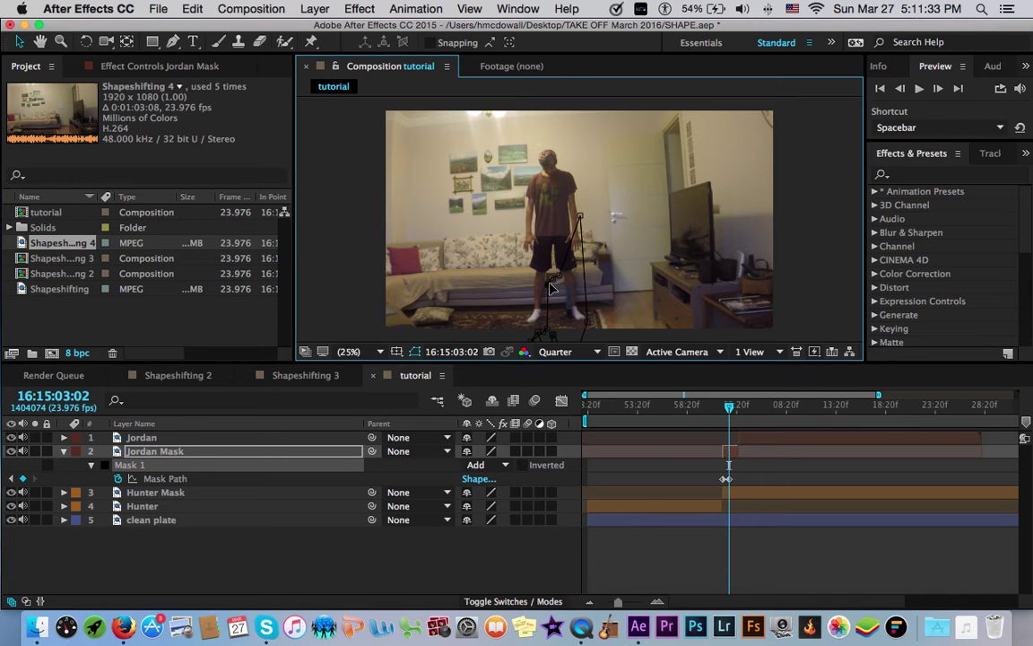
left_click_drag(550, 287, 550, 333)
left_click_drag(544, 280, 528, 236)
left_click_drag(551, 289, 550, 235)
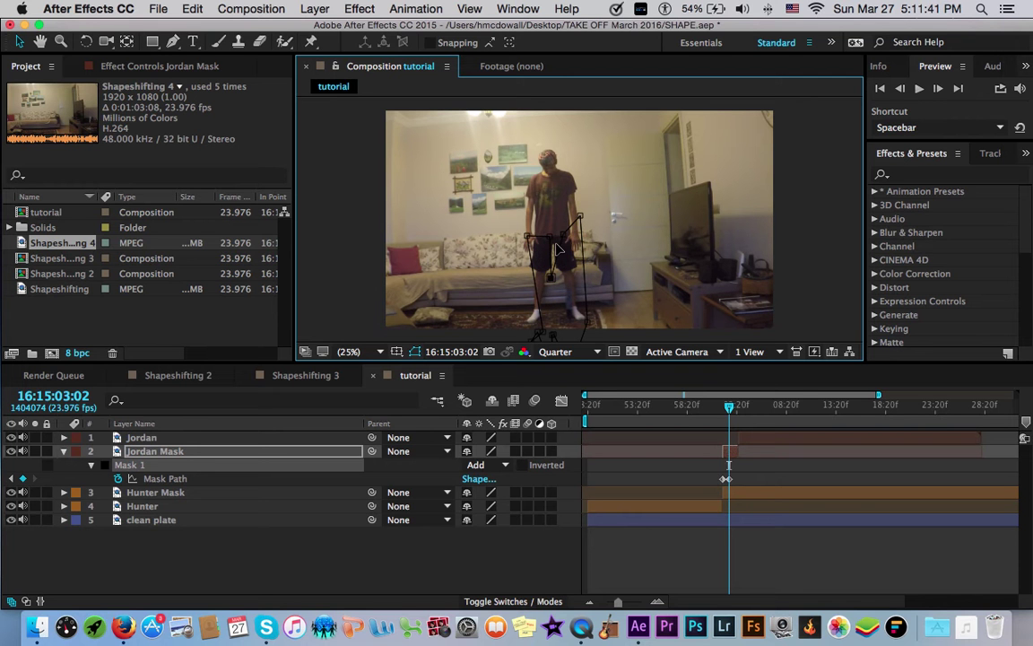
left_click_drag(553, 345, 504, 328)
left_click_drag(523, 233, 515, 233)
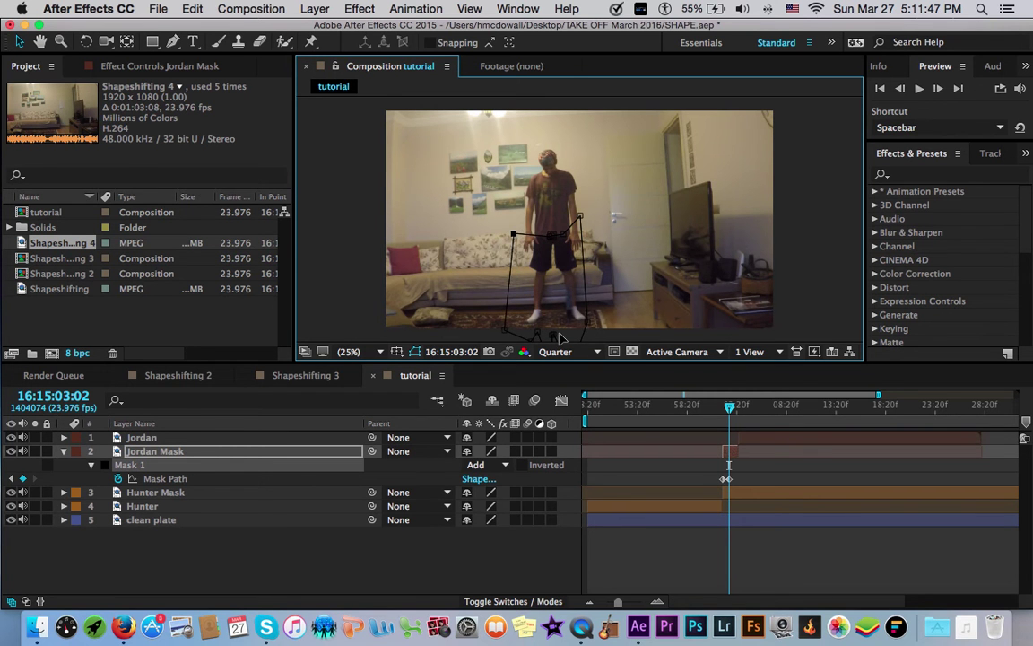
key("comma")
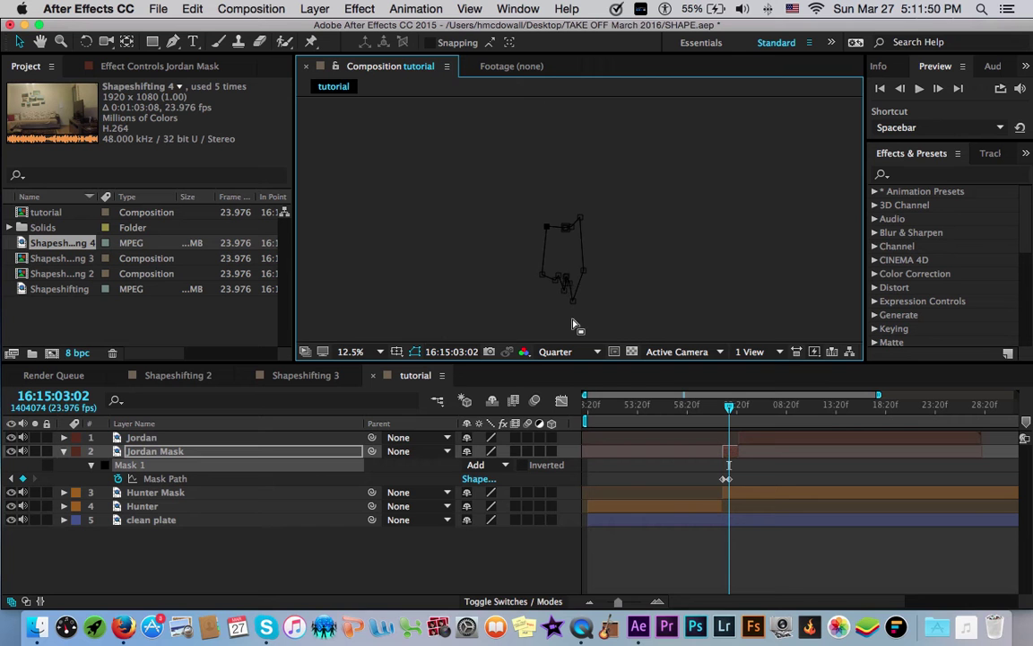
Step: Raise the mask's bottom vertices to tighten the lower part of the outline
left_click_drag(565, 303, 569, 289)
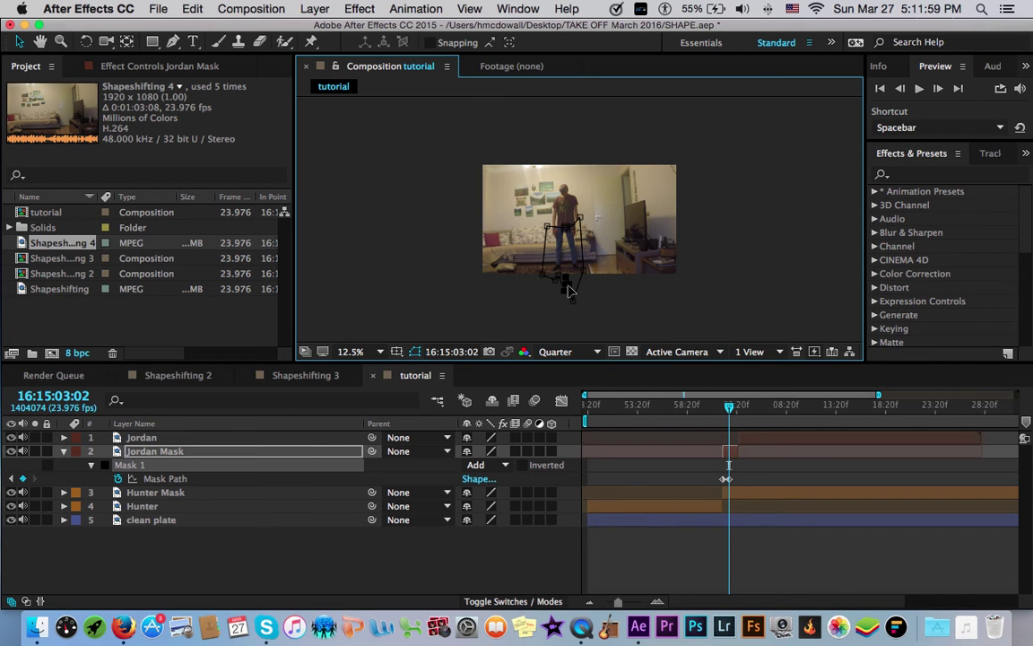
left_click_drag(566, 280, 569, 263)
Step: Advance to 03:11 and drag the mask vertices outward to enclose the whole figure
left_click(418, 351)
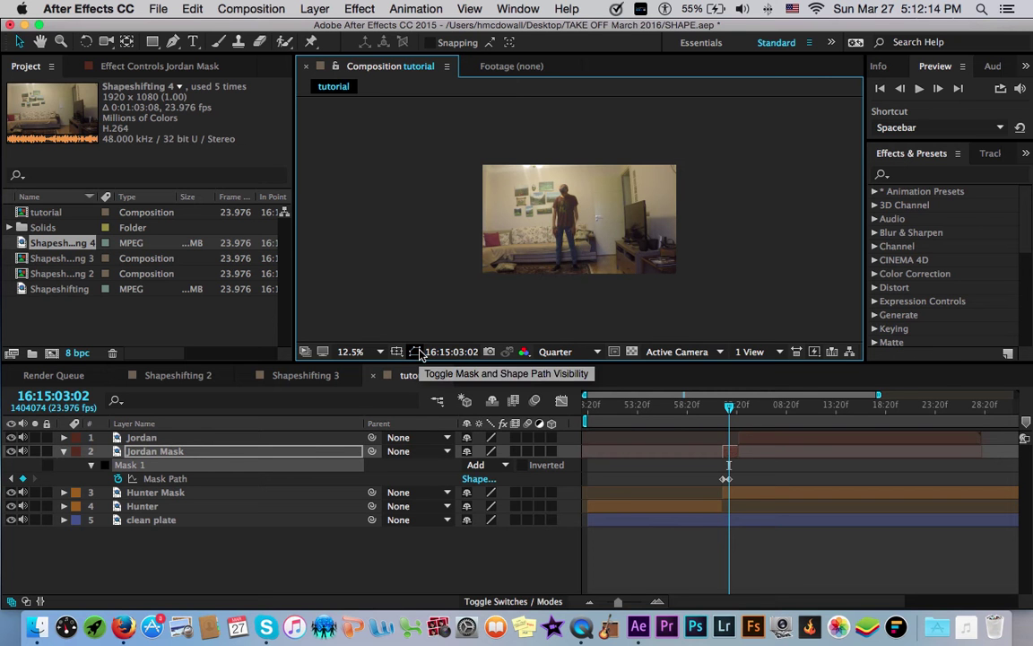
left_click(416, 351)
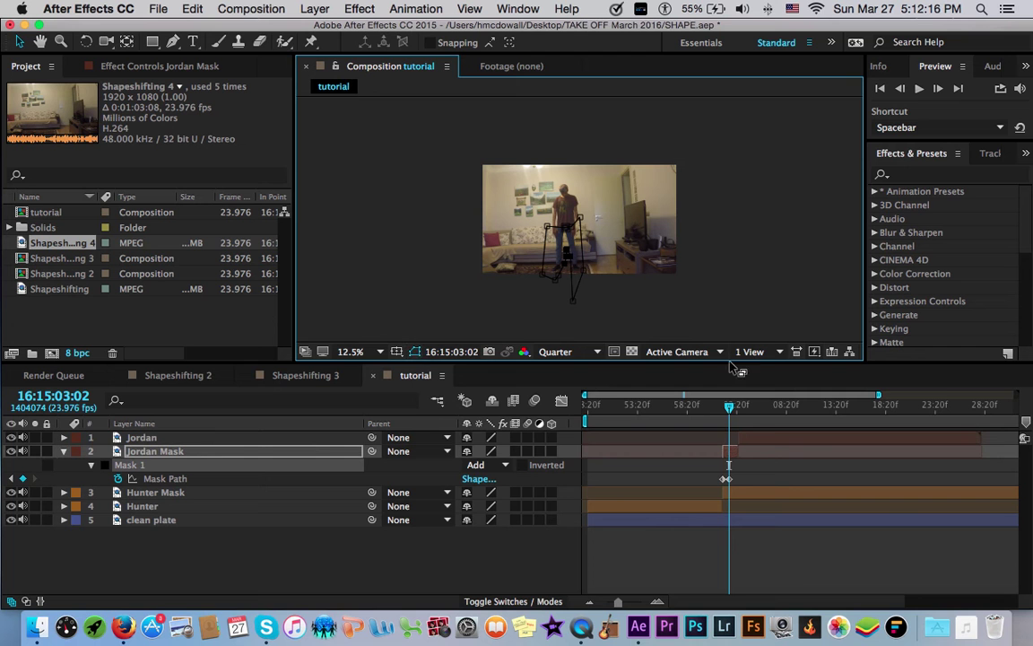
key("space")
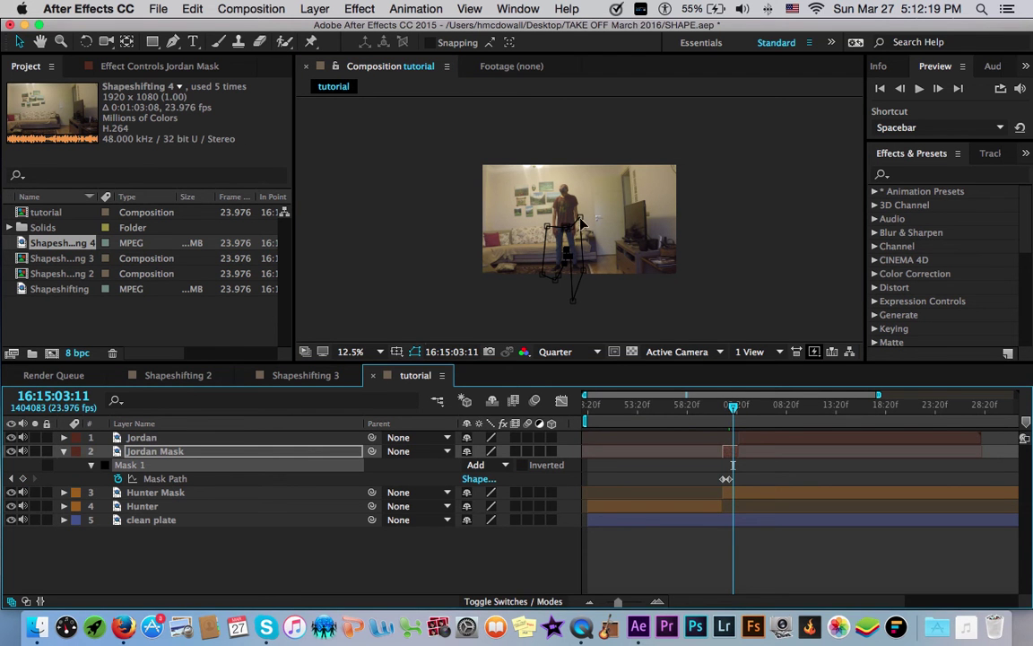
left_click_drag(581, 221, 579, 185)
left_click_drag(575, 228, 598, 272)
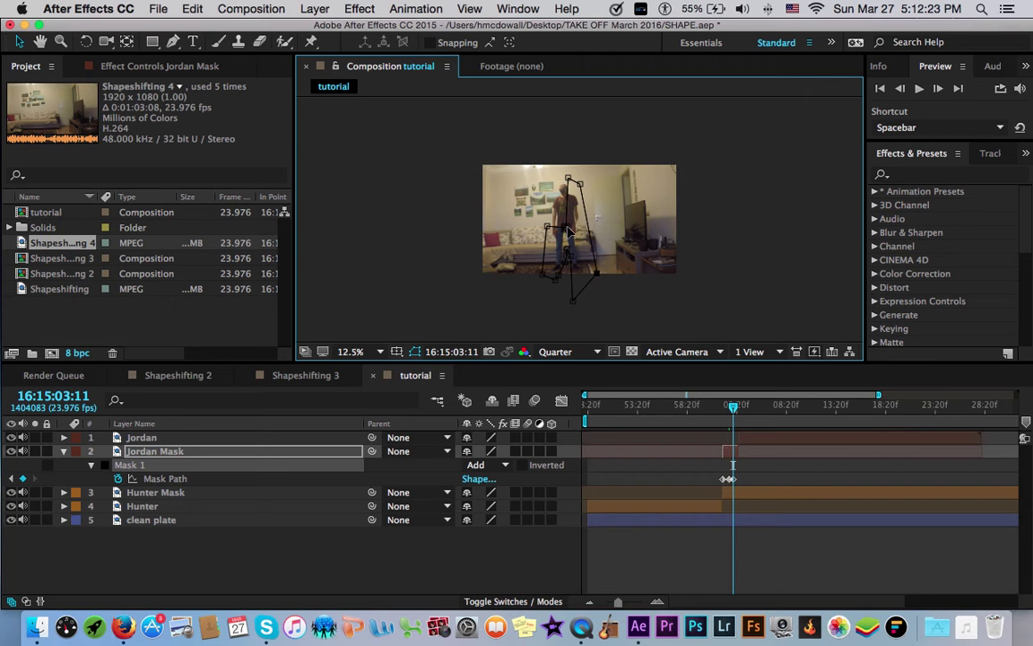
left_click_drag(568, 178, 558, 170)
left_click_drag(547, 226, 533, 226)
left_click_drag(554, 284, 547, 293)
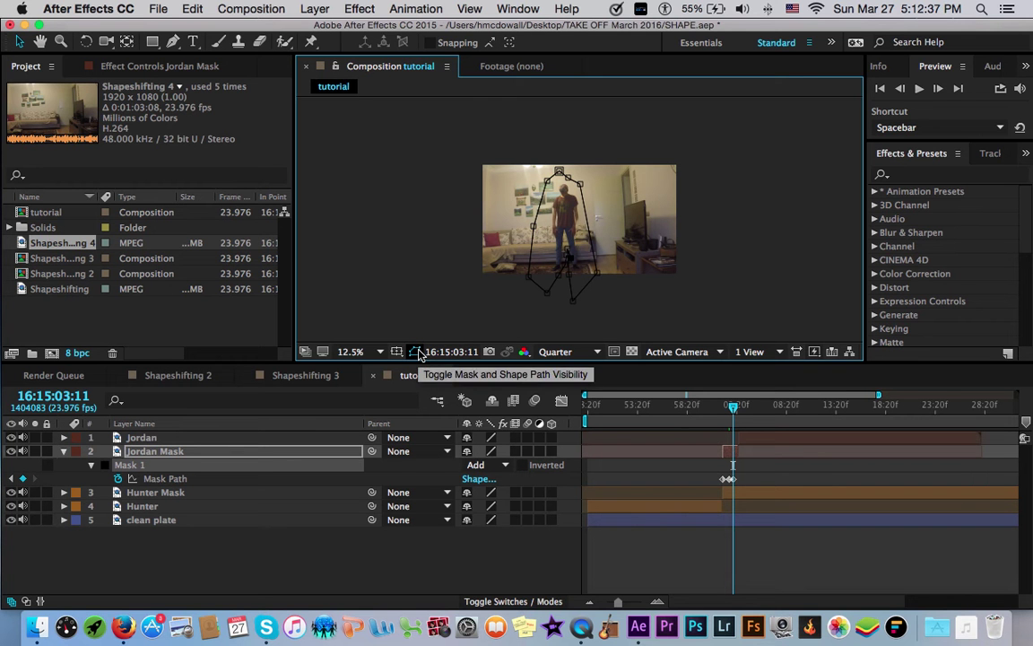
left_click(415, 352)
Step: Set the viewer magnification to 25% and show the mask outline again
left_click(416, 352)
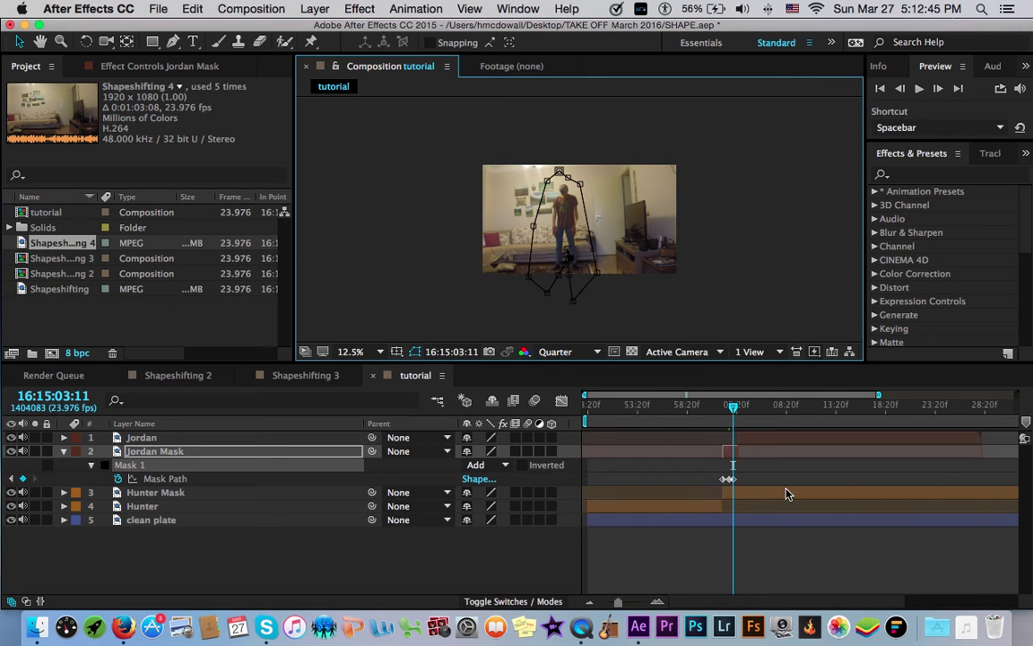
left_click(413, 356)
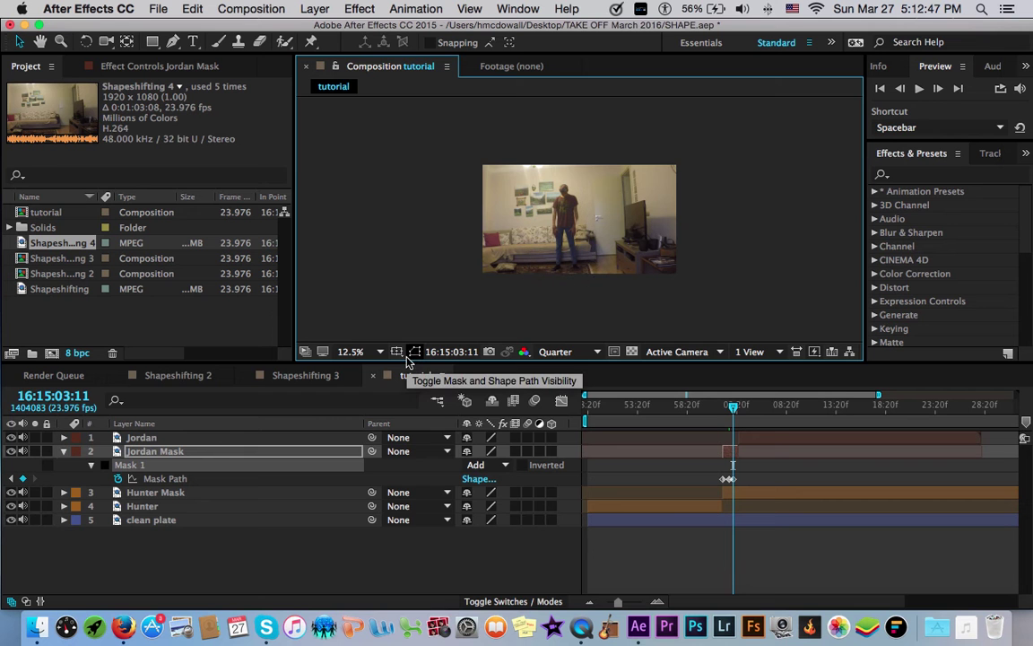
left_click(362, 352)
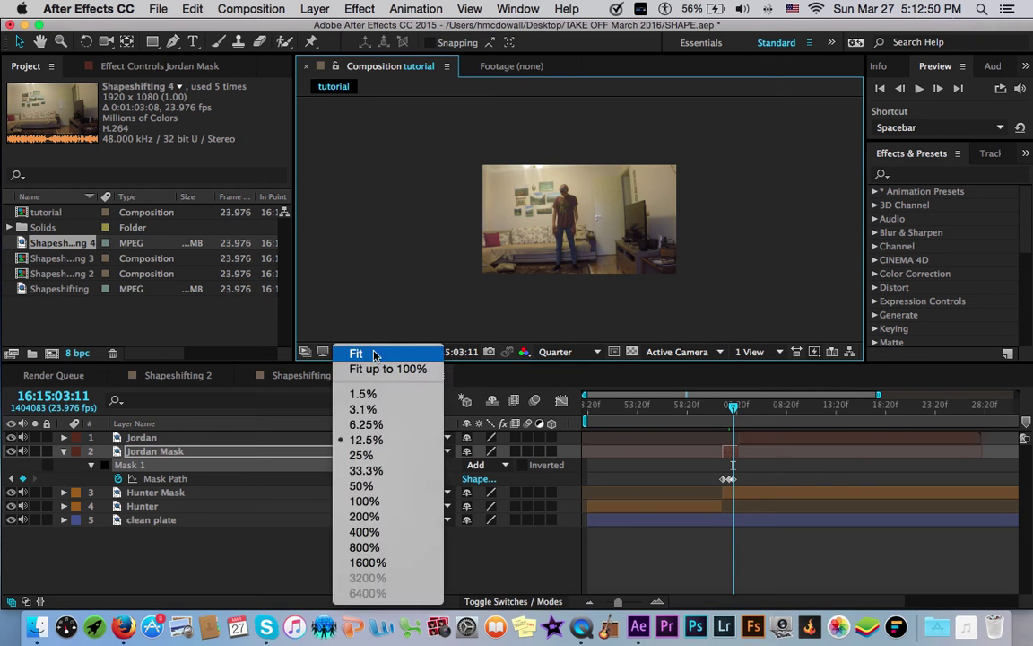
left_click(362, 454)
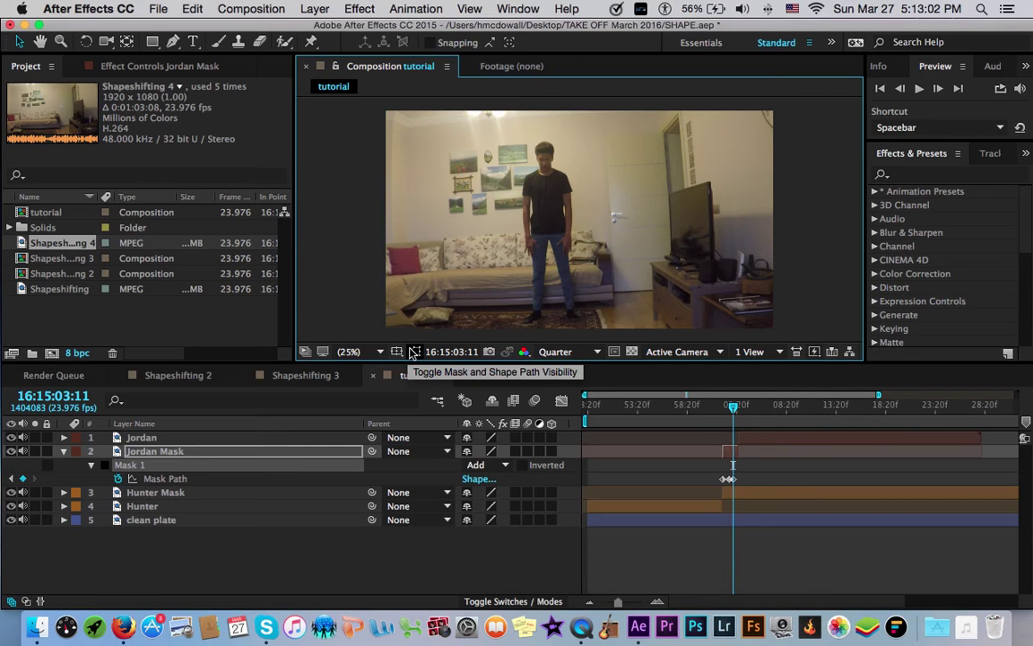
left_click(414, 352)
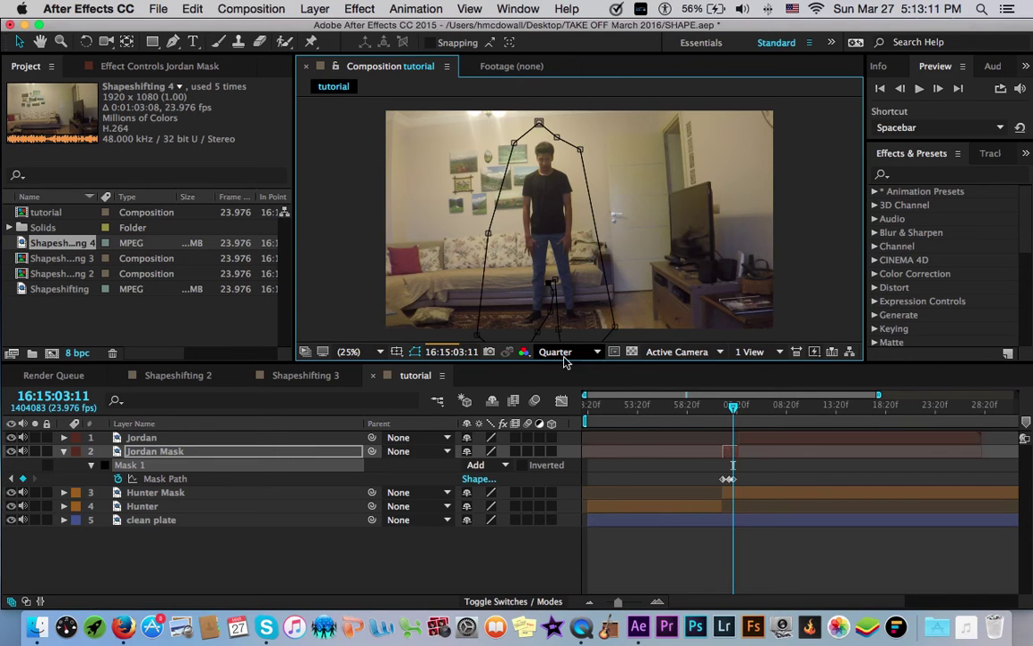
Step: Set a custom preview resolution rendering every 10 pixels horizontally
left_click(555, 352)
left_click(568, 463)
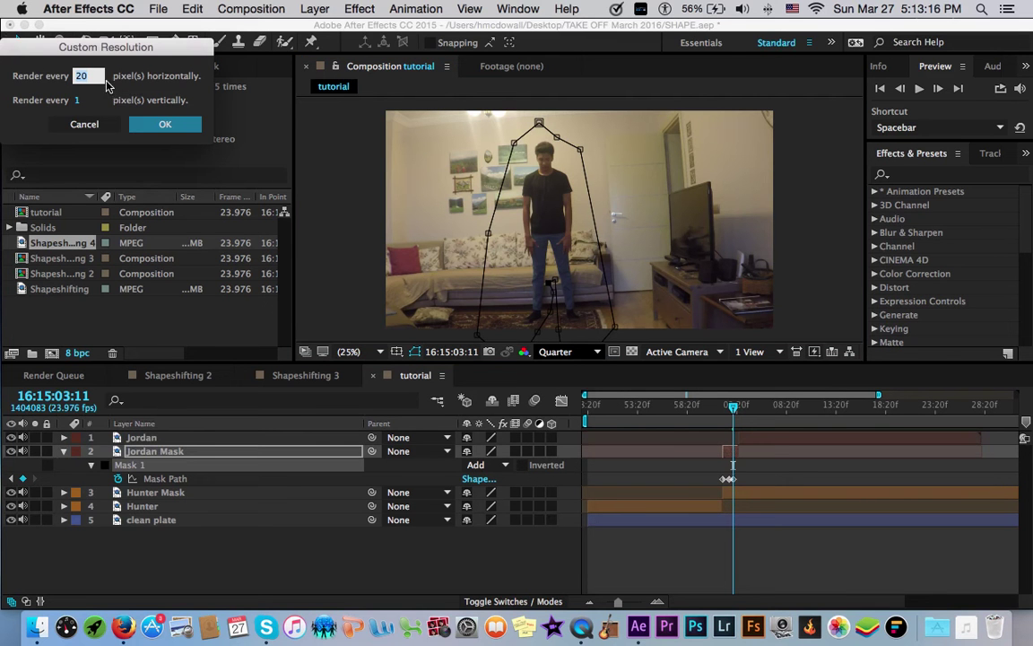
type("10")
key("Return")
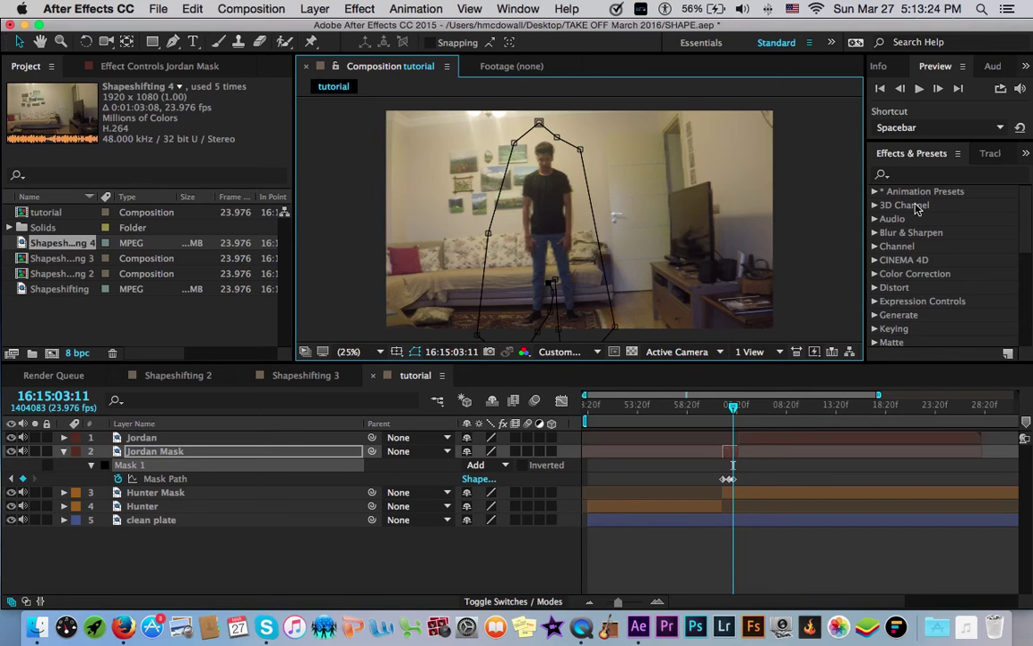
Step: Step back two frames, hide the mask outline, and keep the custom resolution at 10
left_click(901, 88)
left_click(900, 88)
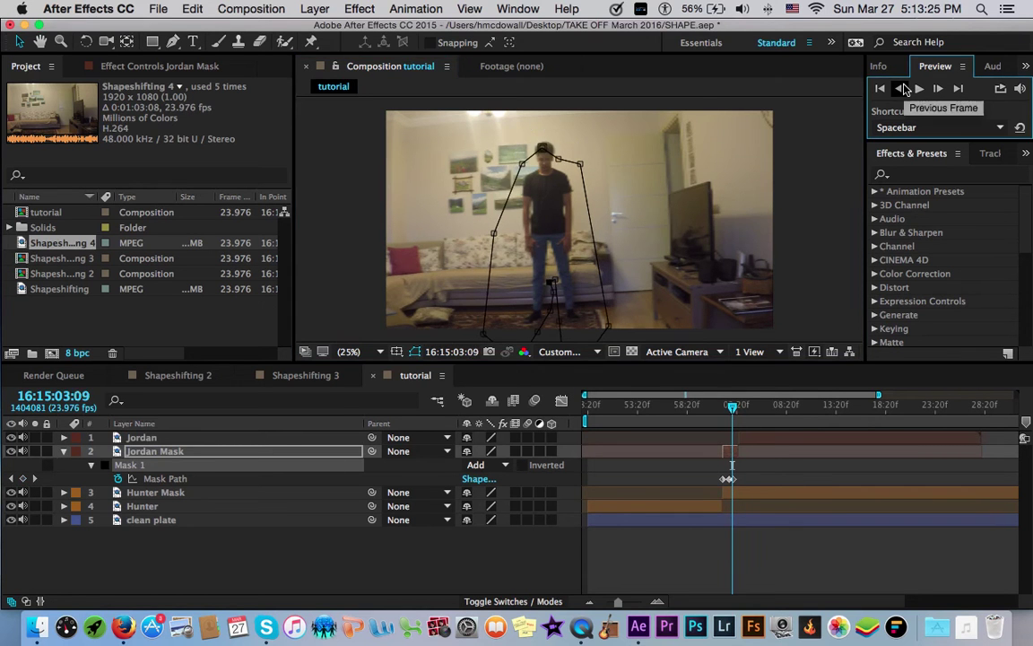
left_click(373, 323)
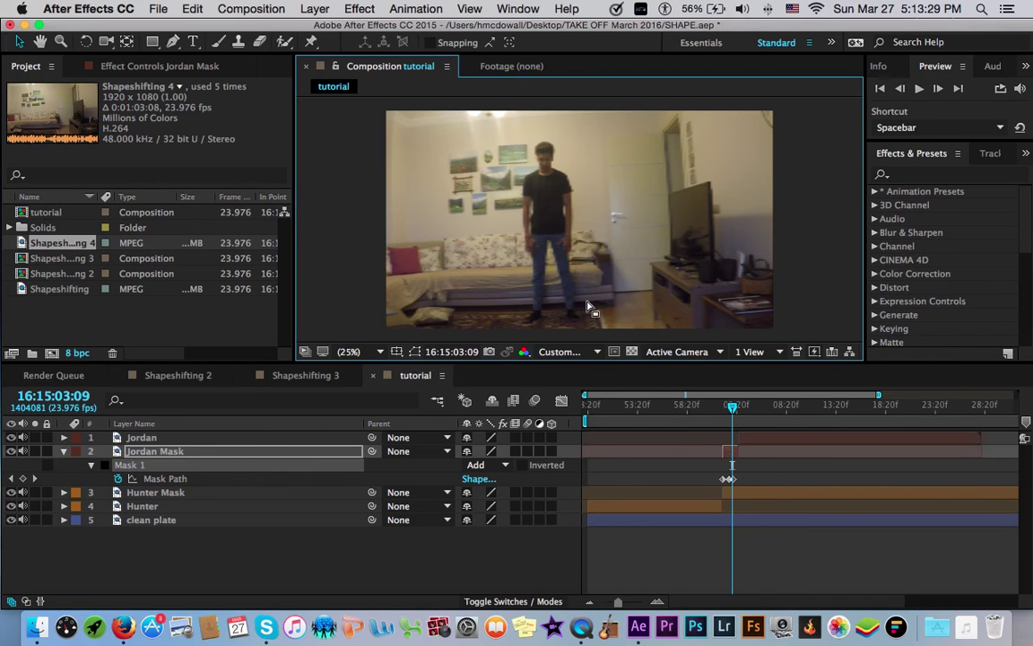
left_click(582, 351)
left_click(588, 462)
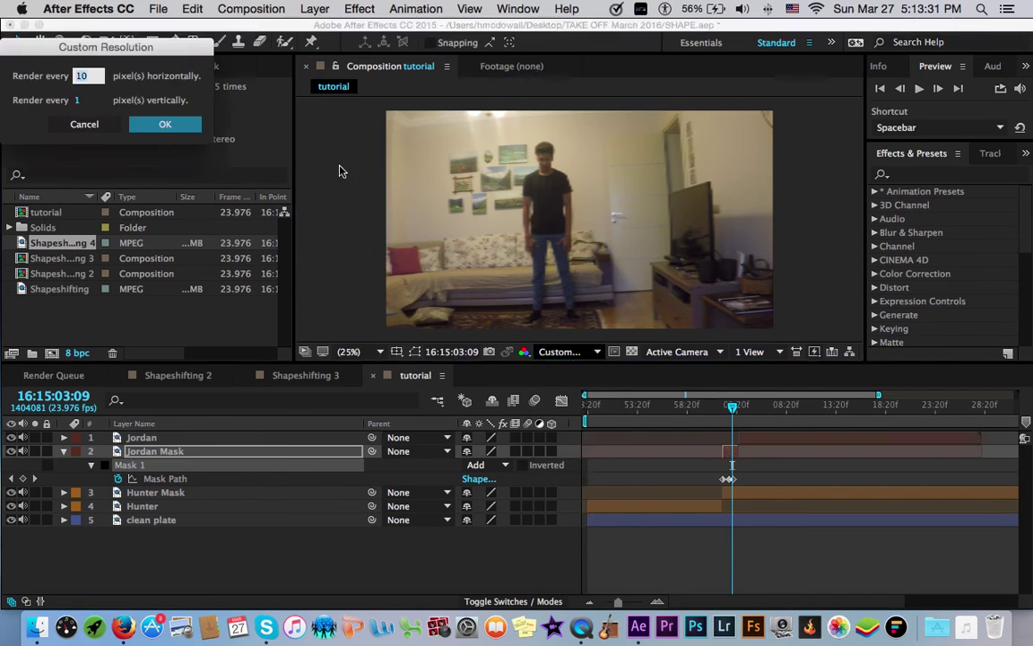
key("Return")
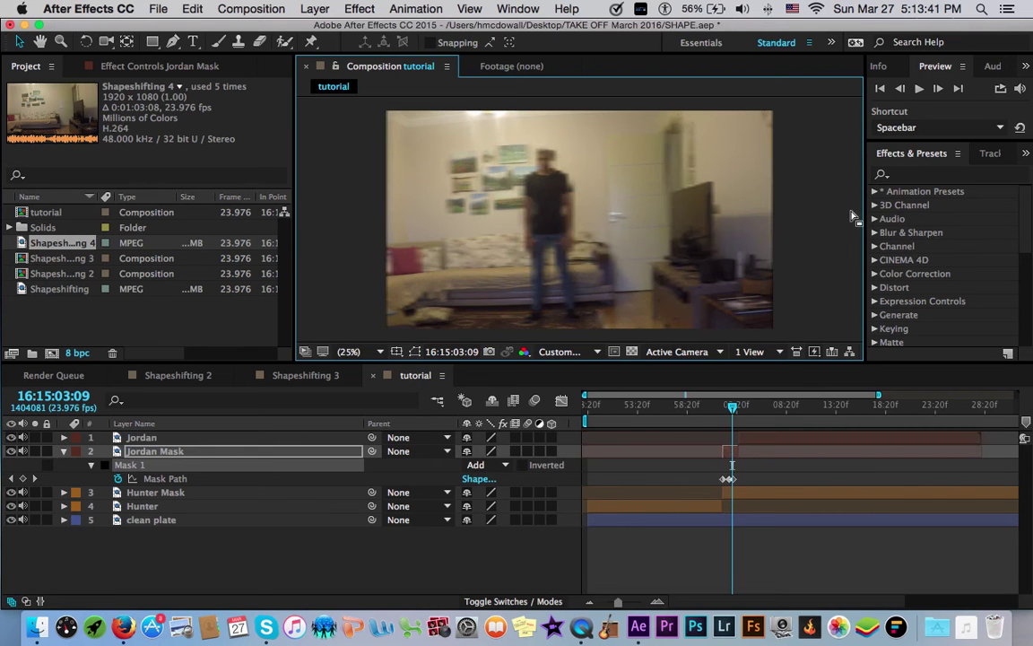
Step: Step back two frames to 16:15:03:07
double_click(899, 88)
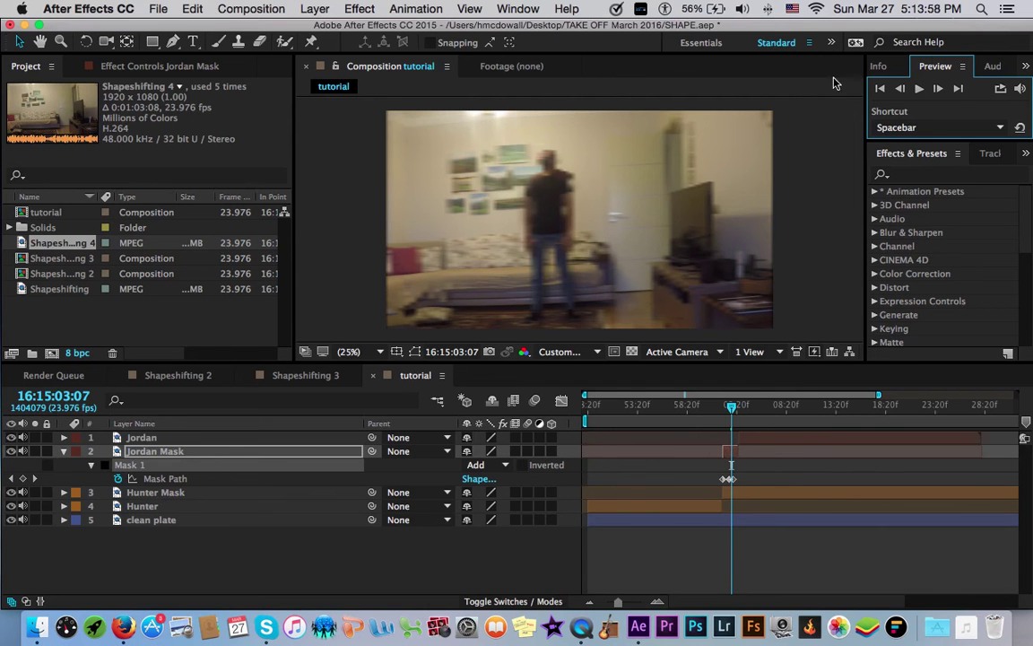
Step: Look through the Hunter, clean plate, Jordan and Jordan Mask layers, ending with Hunter Mask selected
left_click(778, 498)
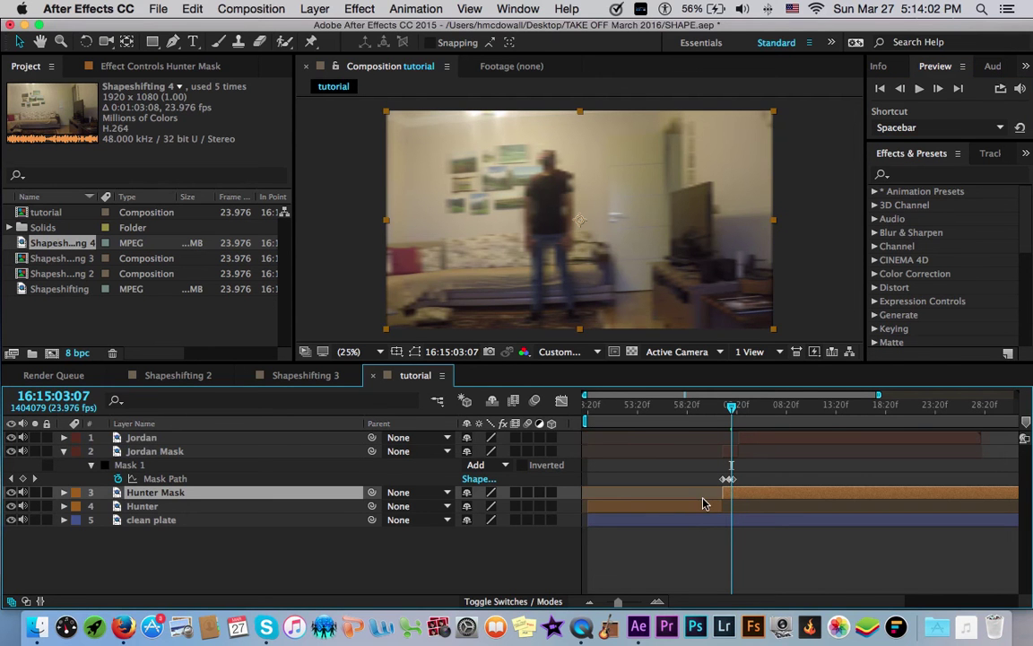
left_click(706, 508)
left_click(715, 519)
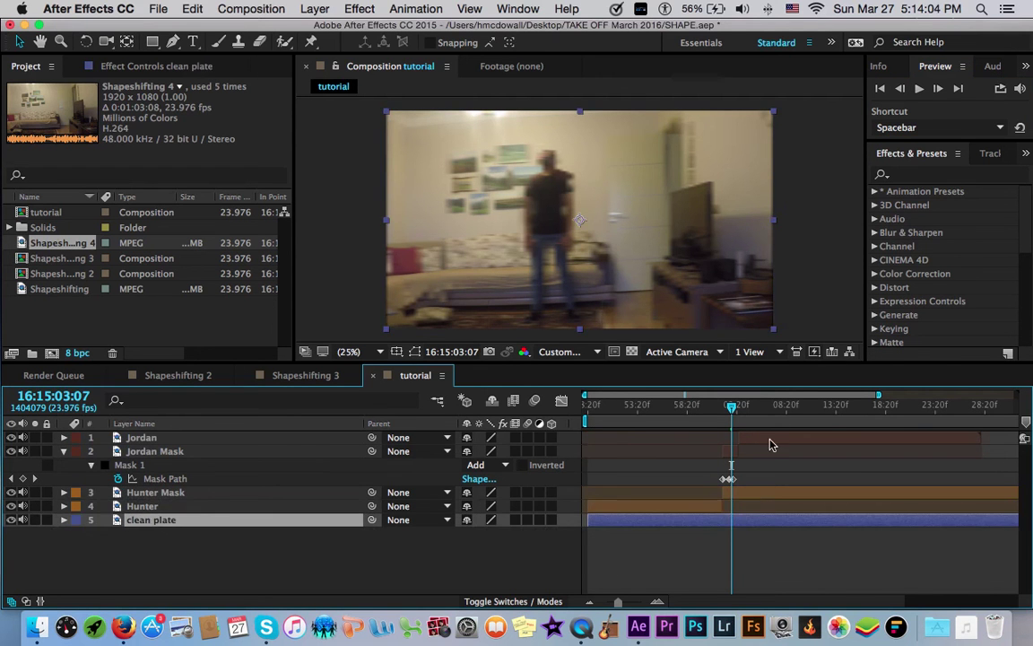
left_click(768, 440)
left_click(734, 451)
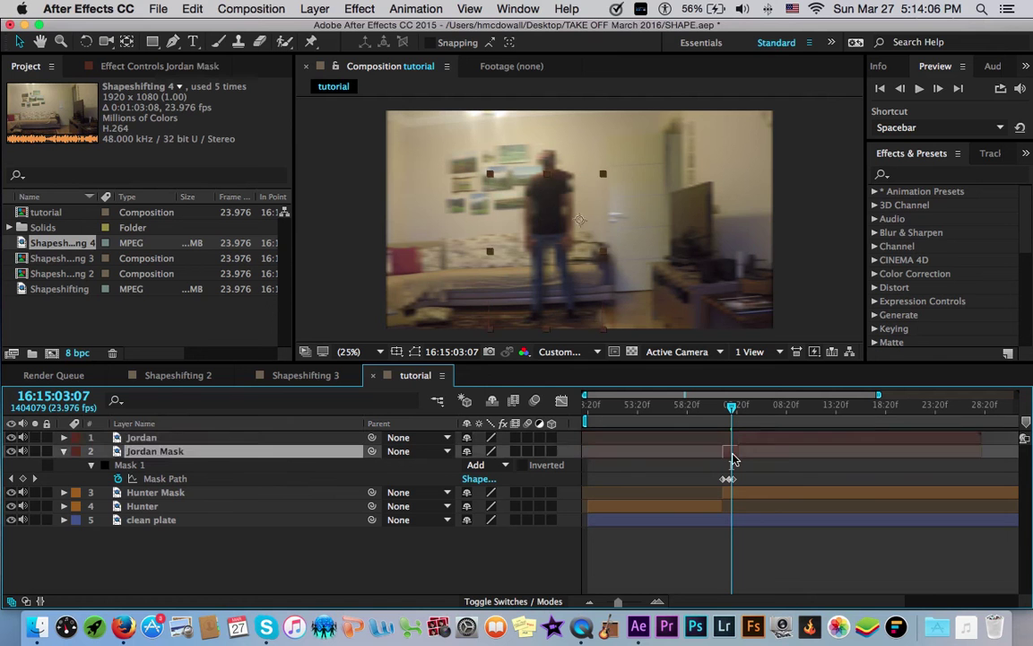
left_click(741, 492)
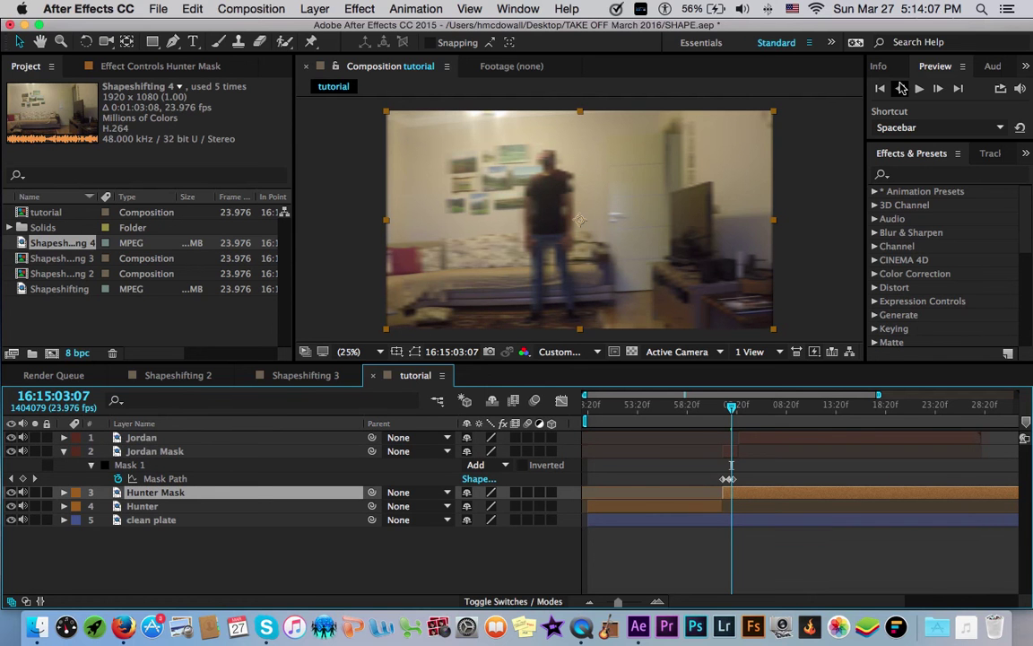
Step: Step back three frames to 16:15:03:03, one frame after the Mask Path keyframe
left_click(901, 89)
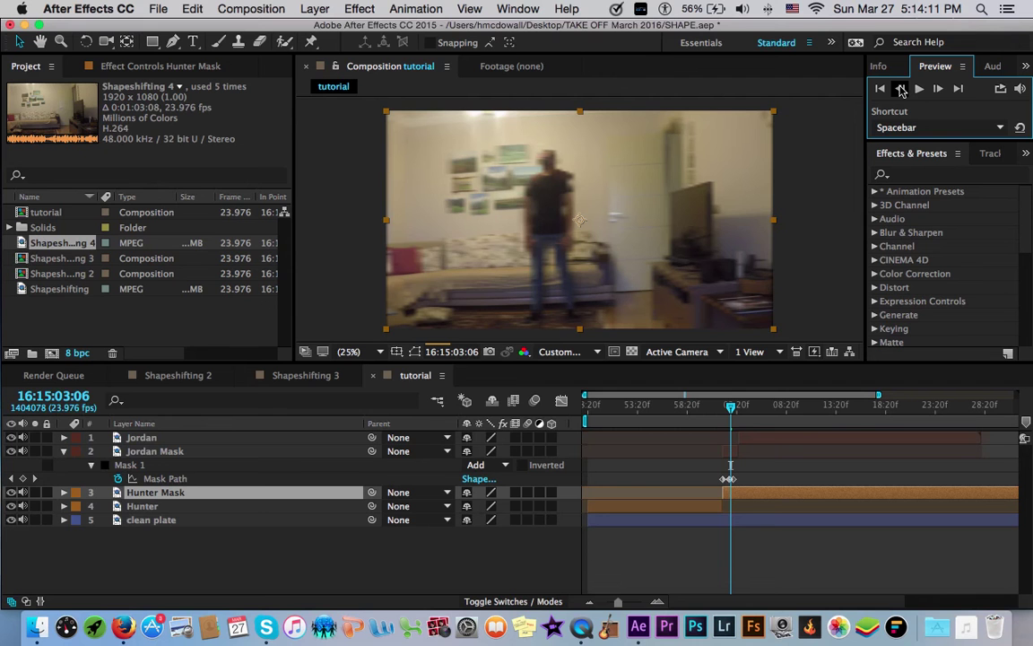
left_click(901, 89)
left_click(900, 88)
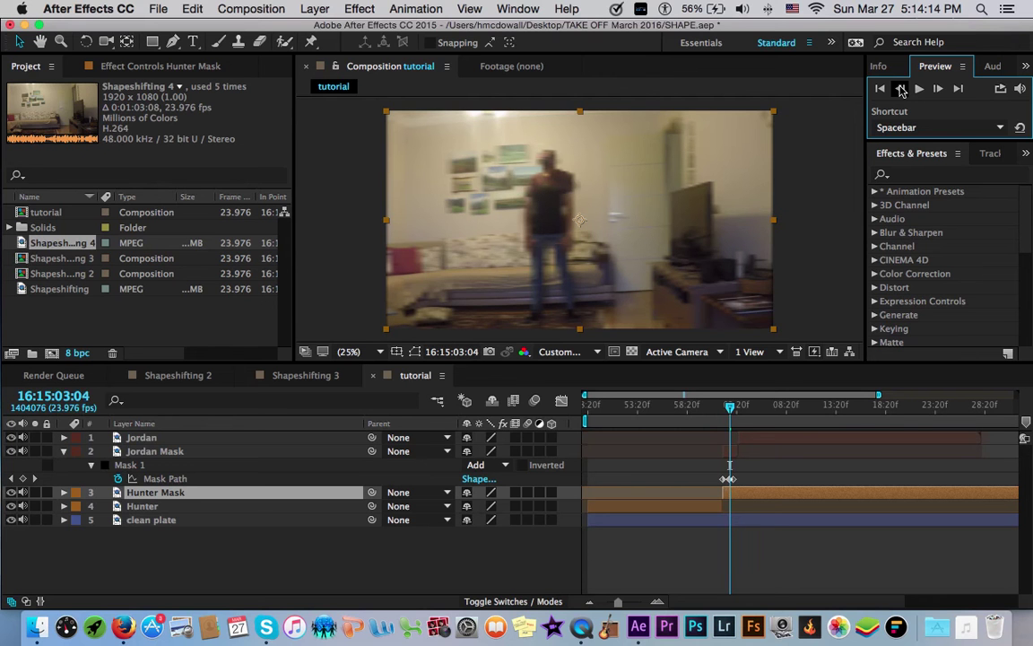
left_click(901, 89)
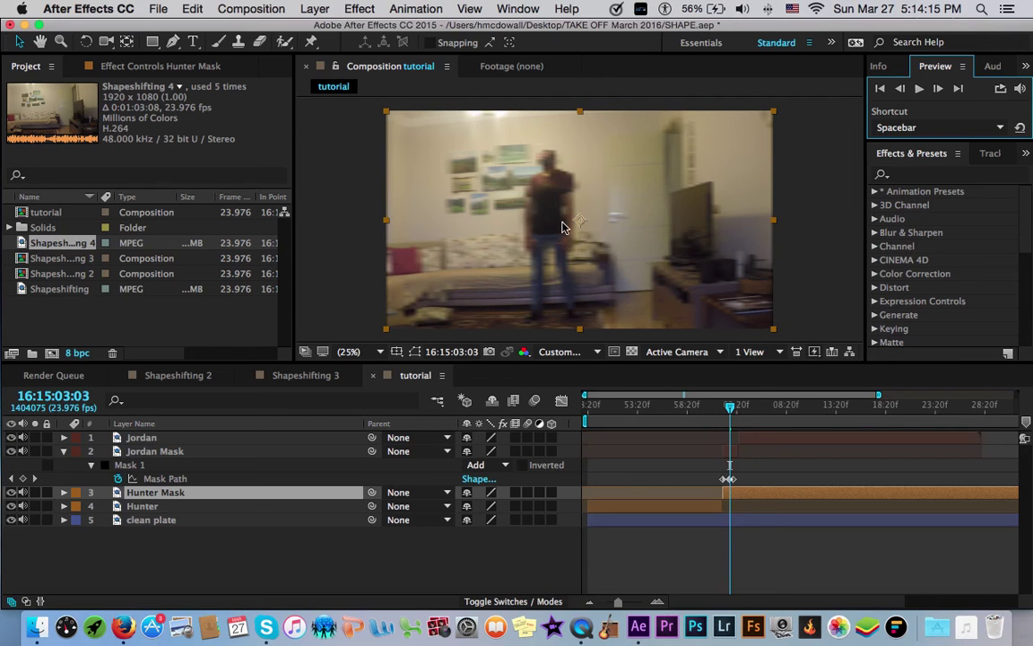